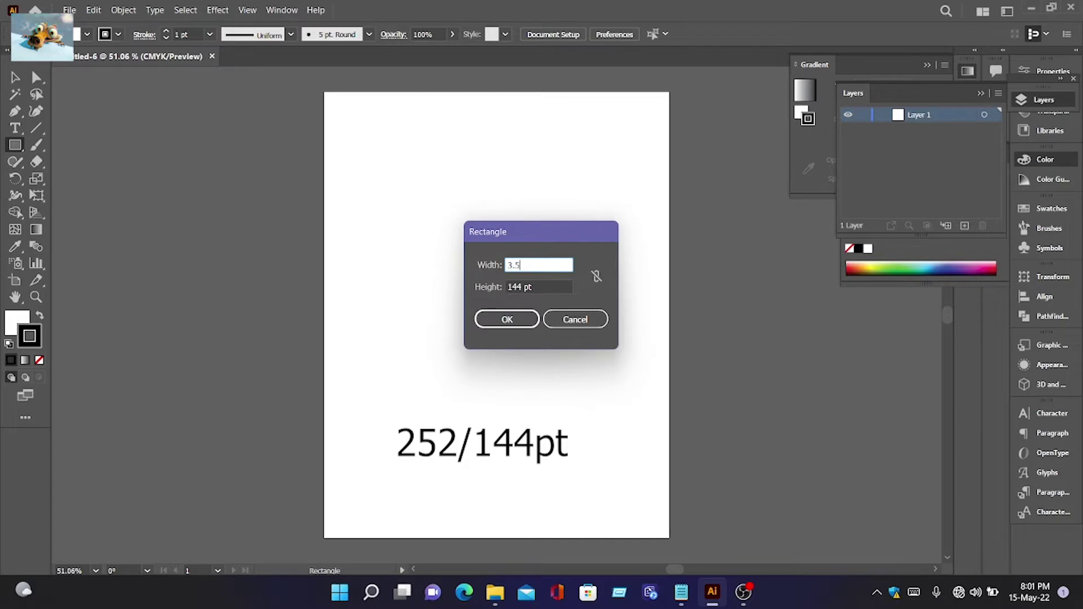
# Step: Create a rectangle 252 pt wide and 2 in high and move it to the upper part of the artboard
pyautogui.press('Tab')
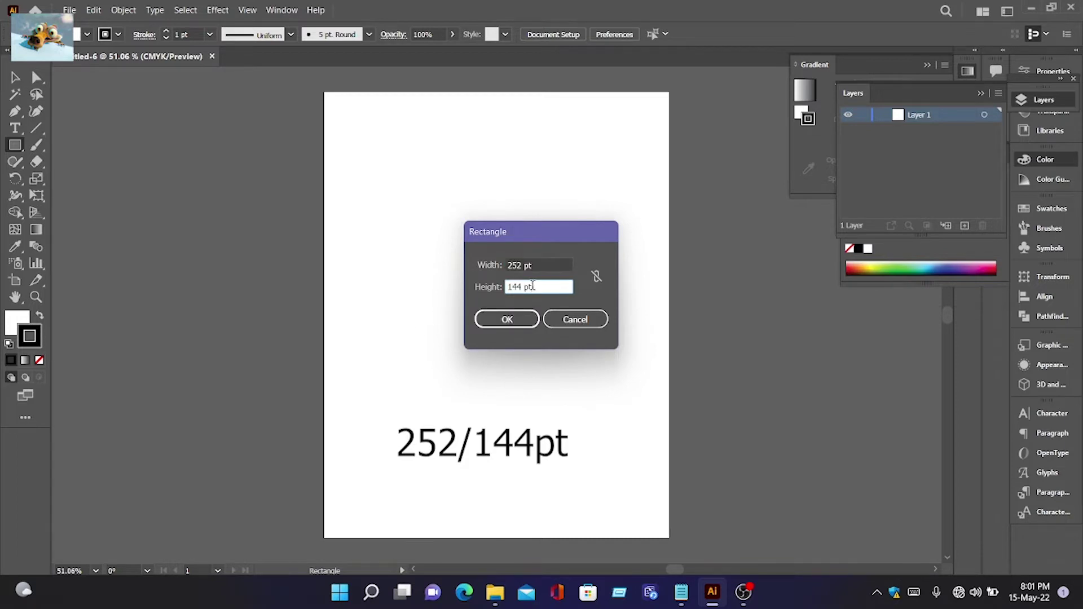
pyautogui.write('2in')
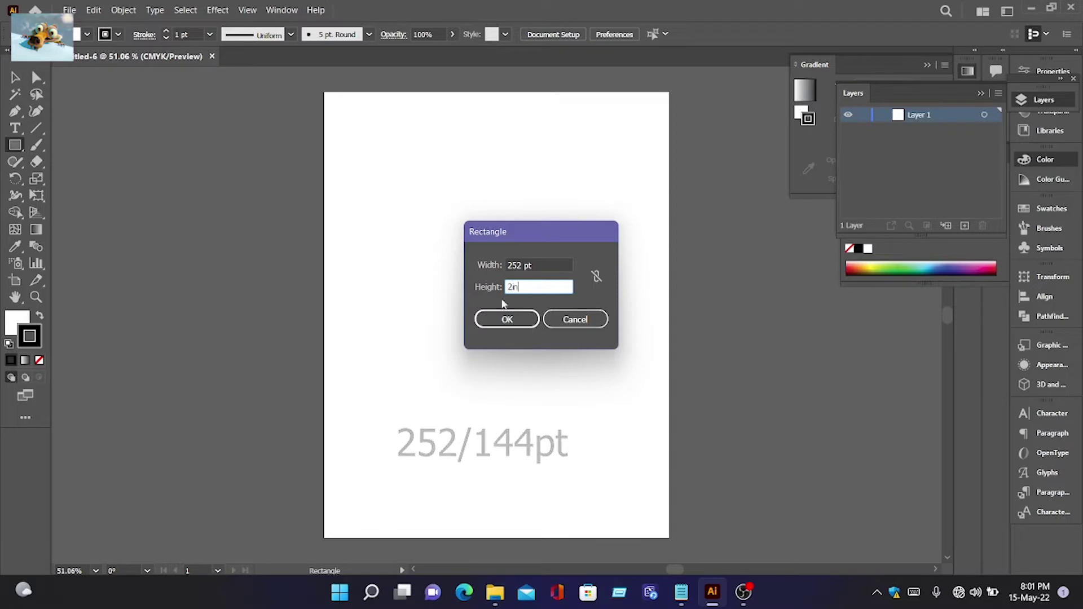
pyautogui.click(499, 318)
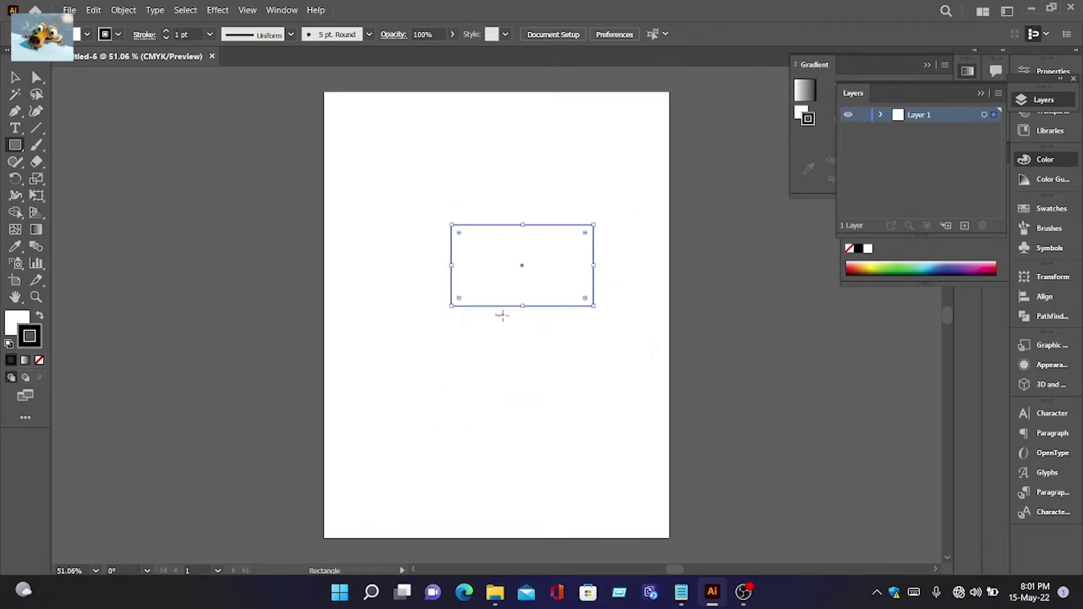
pyautogui.press('v')
pyautogui.moveTo(490, 263); pyautogui.dragTo(443, 182)
# Step: Draw a square below the rectangle, remove its stroke and fill it with red ED564F
pyautogui.click(15, 145)
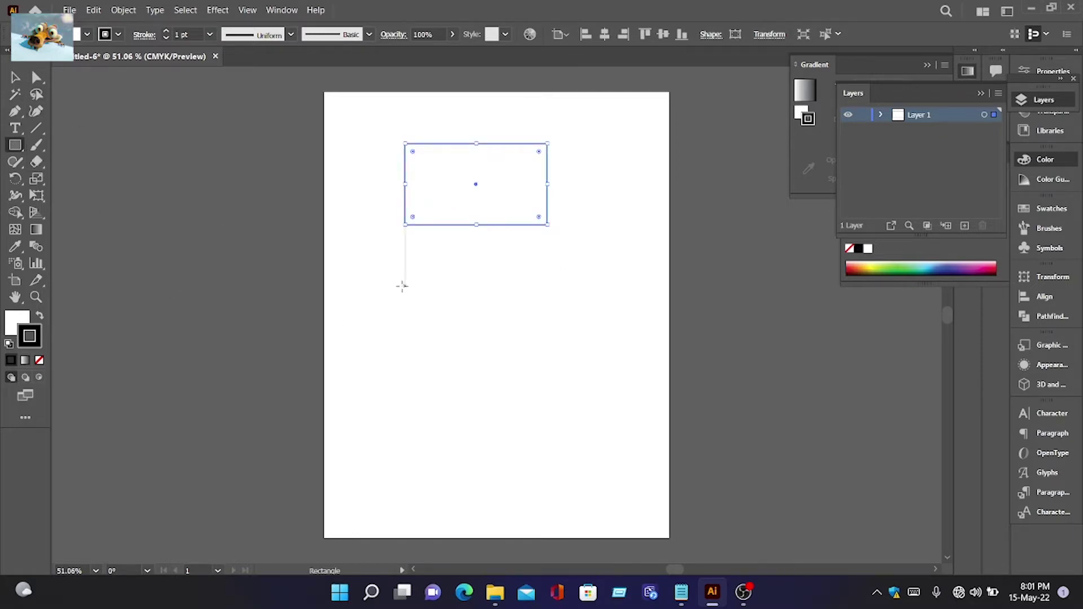
pyautogui.moveTo(395, 288)
pyautogui.mouseDown()
pyautogui.moveTo(548, 445)
pyautogui.moveTo(523, 418)
pyautogui.mouseUp()
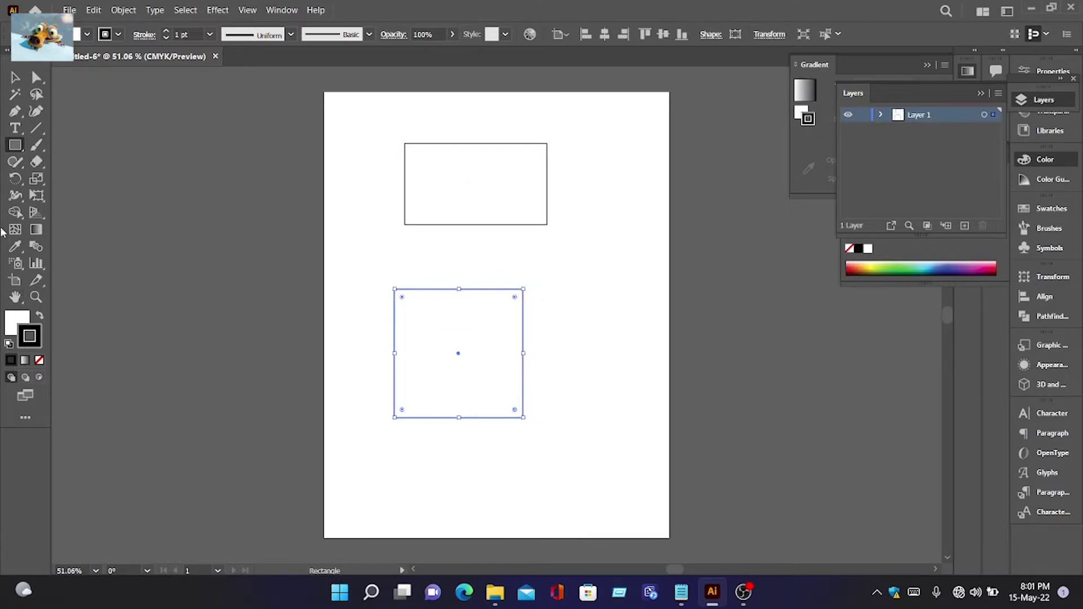
pyautogui.click(39, 360)
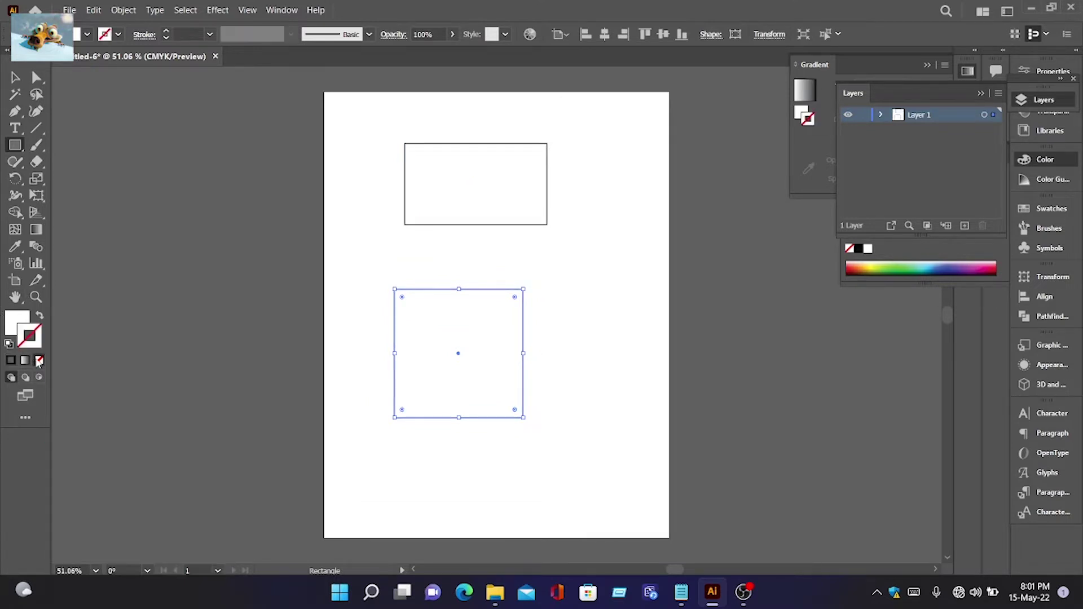
pyautogui.doubleClick(15, 319)
pyautogui.click(846, 191)
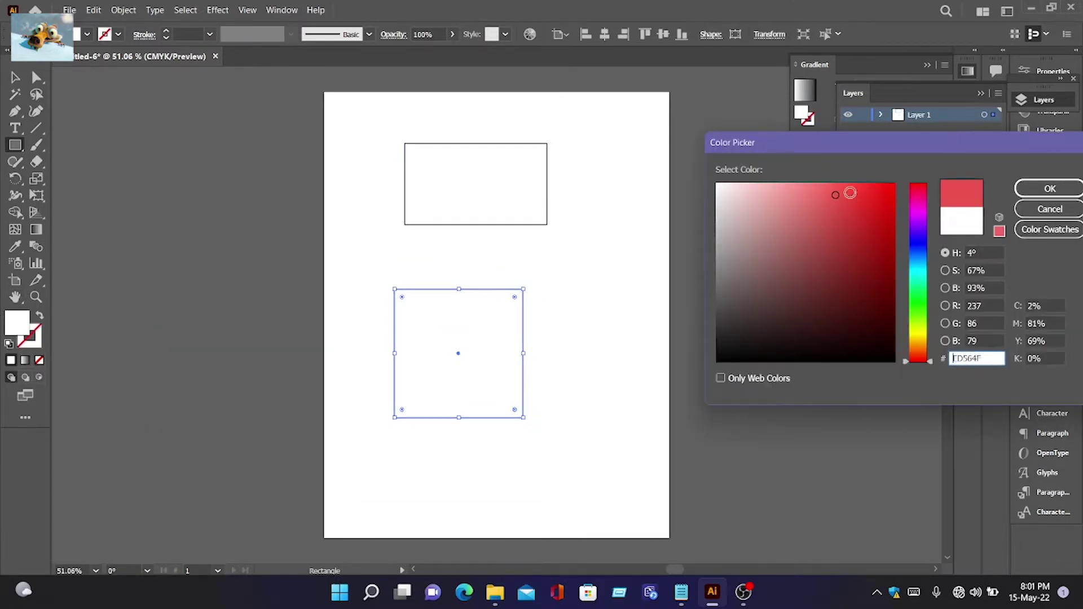
pyautogui.click(1044, 188)
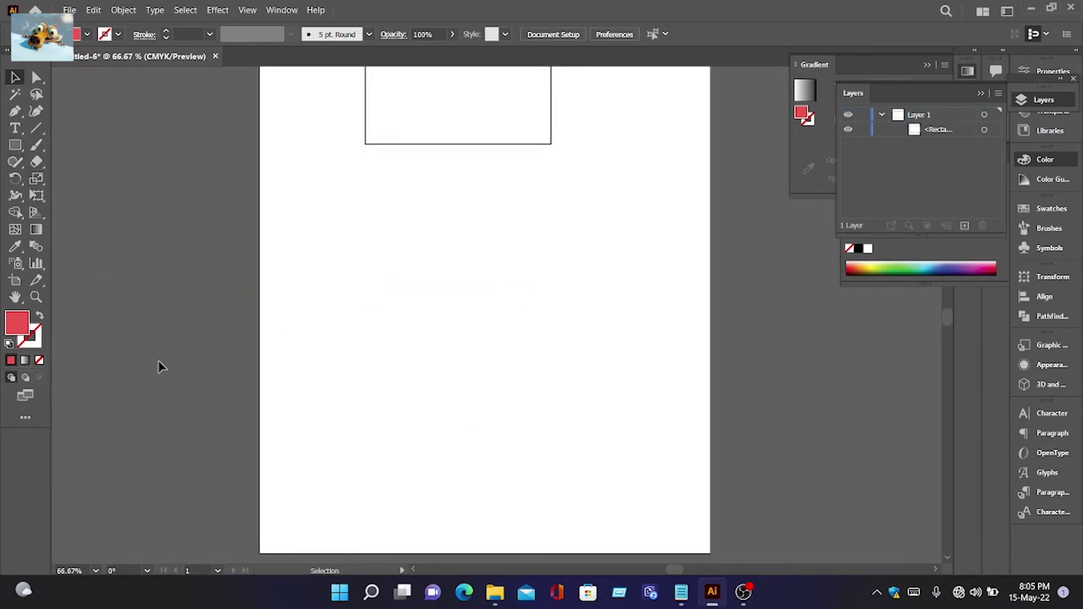
# Step: Draw a red square about 261 pt wide below the rectangle and round its upper-right corner to about 37 pt
pyautogui.click(16, 147)
pyautogui.moveTo(400, 241); pyautogui.dragTo(592, 433)
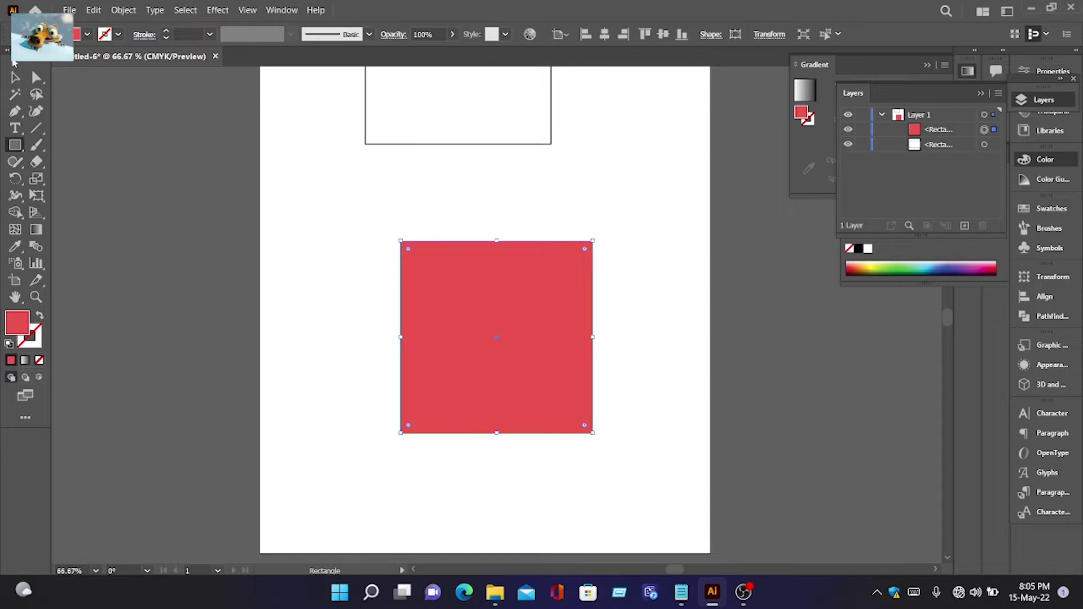
pyautogui.click(36, 78)
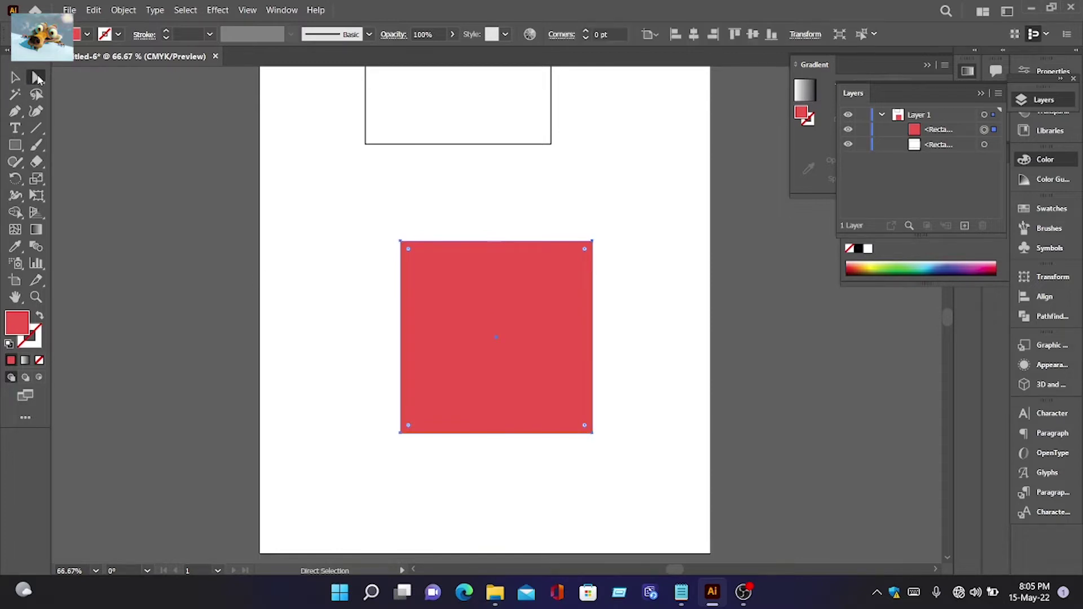
pyautogui.click(593, 244)
pyautogui.moveTo(586, 248); pyautogui.dragTo(566, 271)
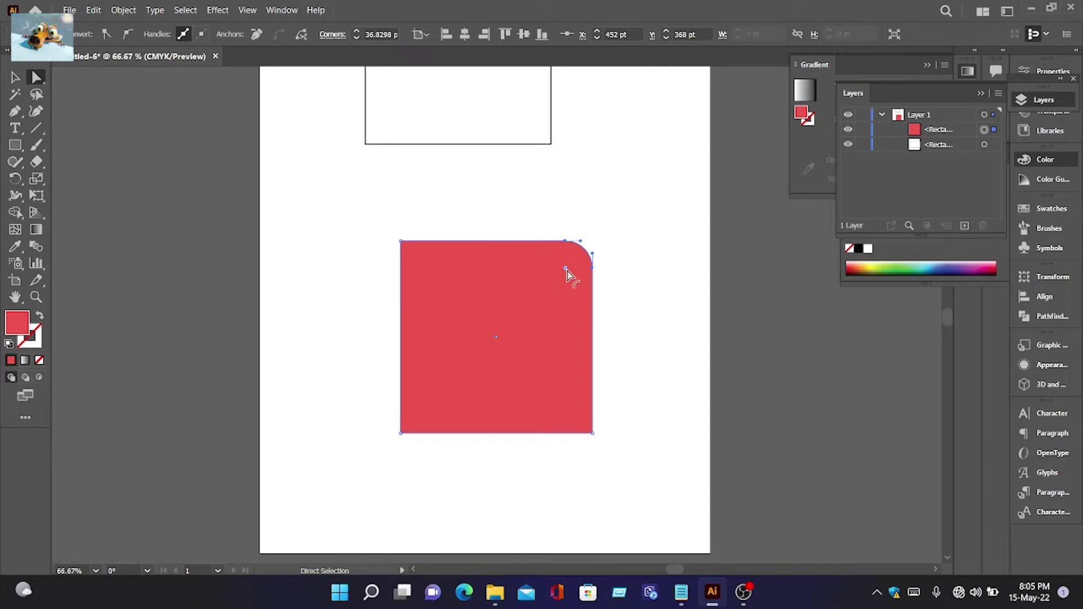
# Step: Copy the red square with the rounded corner and paste the duplicate in place
pyautogui.click(16, 77)
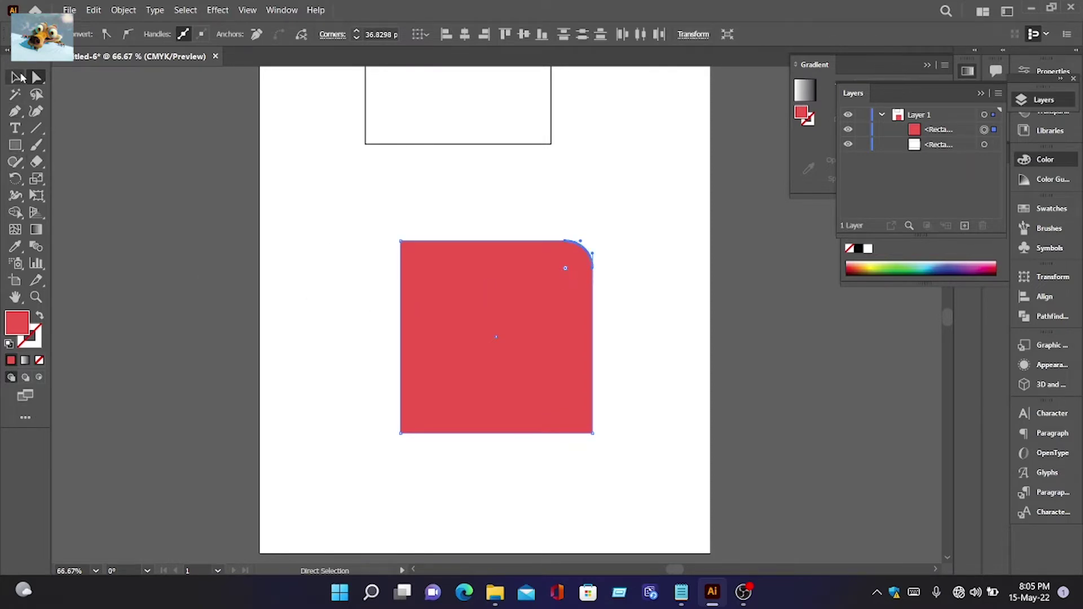
pyautogui.click(472, 302)
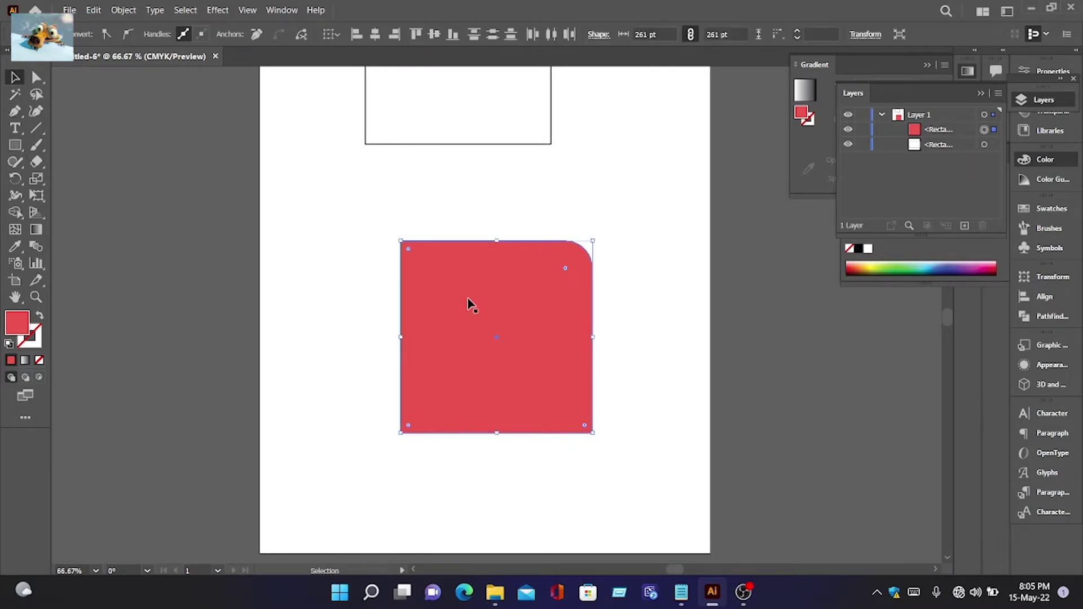
pyautogui.click(94, 10)
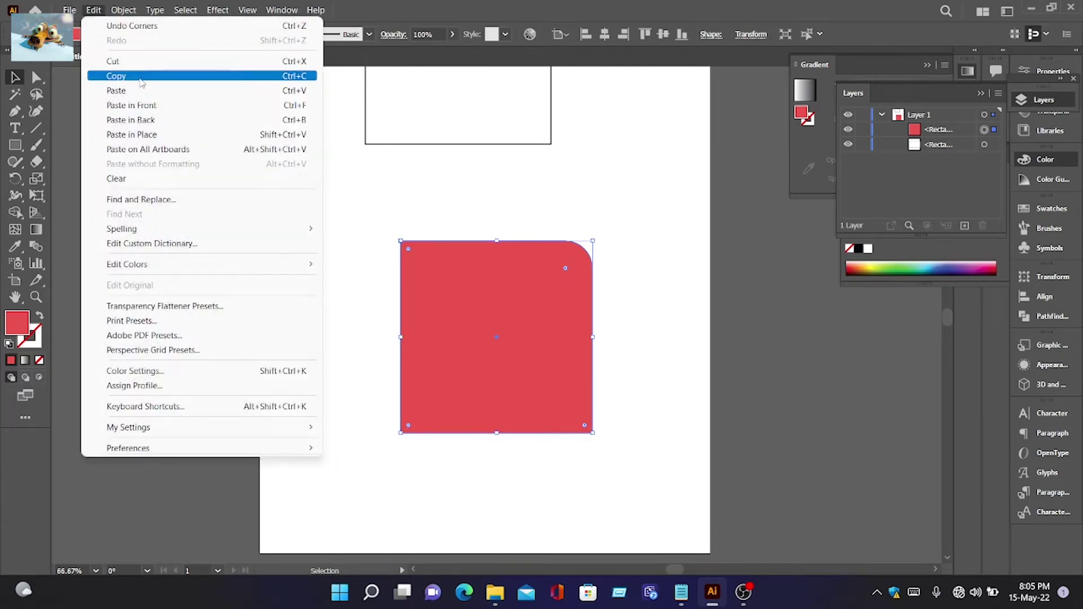
pyautogui.click(130, 134)
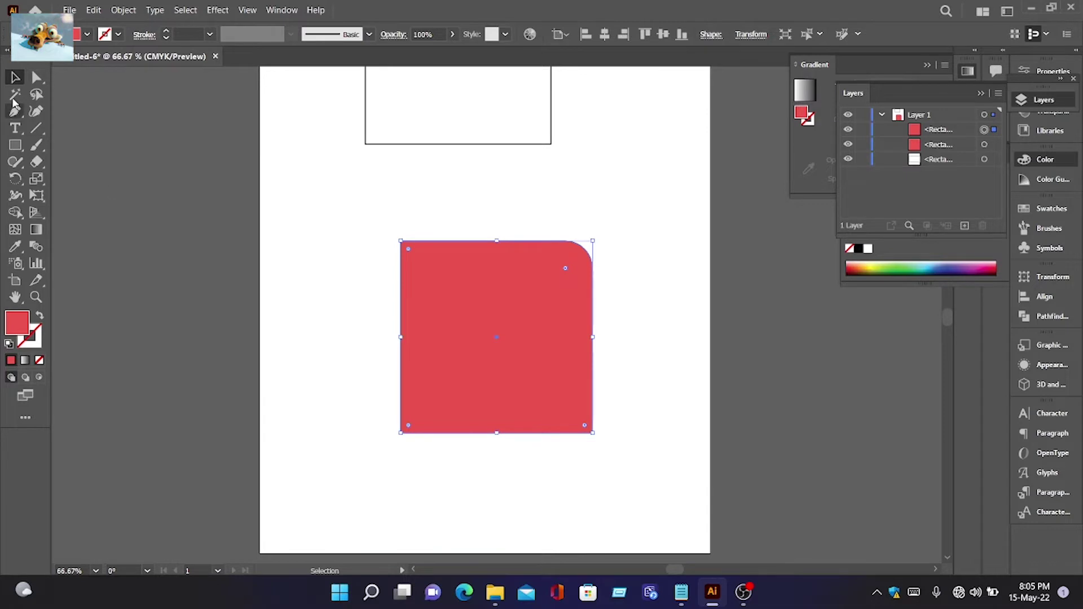
# Step: Make a smaller copy of the red square with the Scale tool at 65% uniform
pyautogui.click(38, 180)
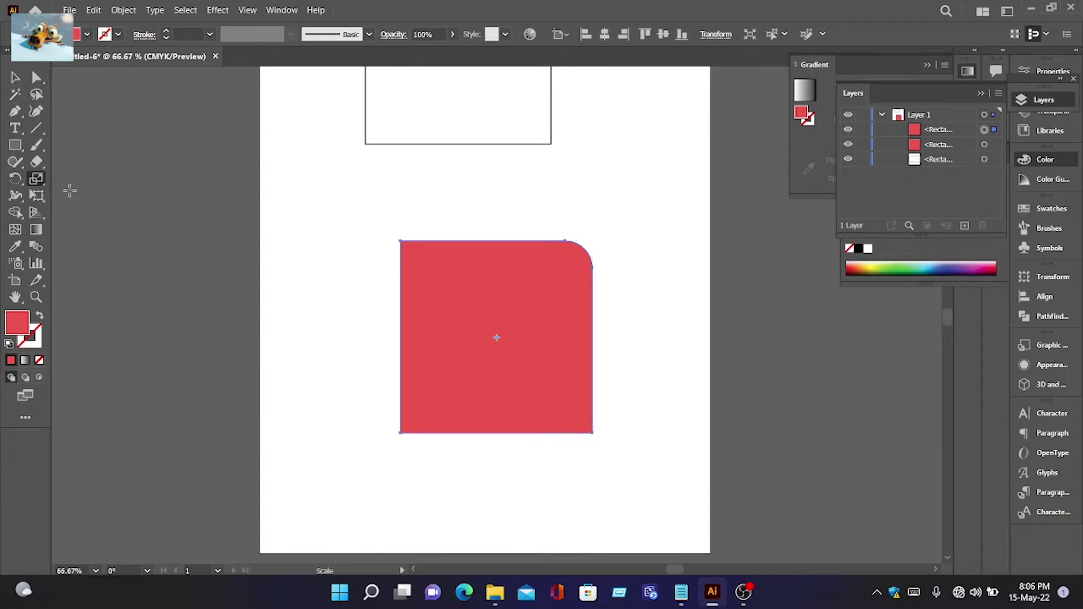
pyautogui.doubleClick(37, 179)
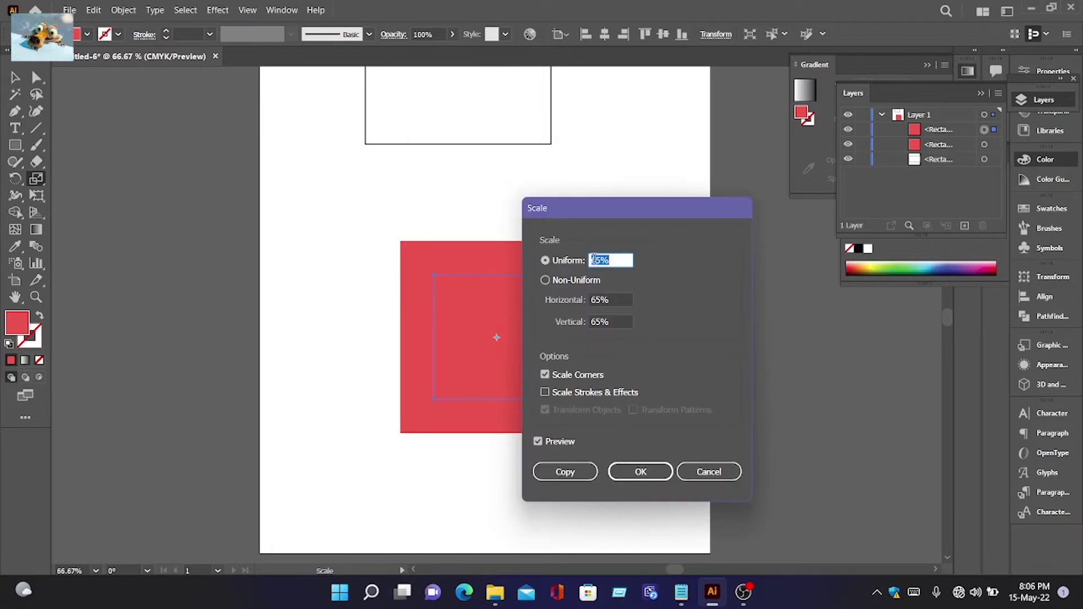
pyautogui.click(560, 472)
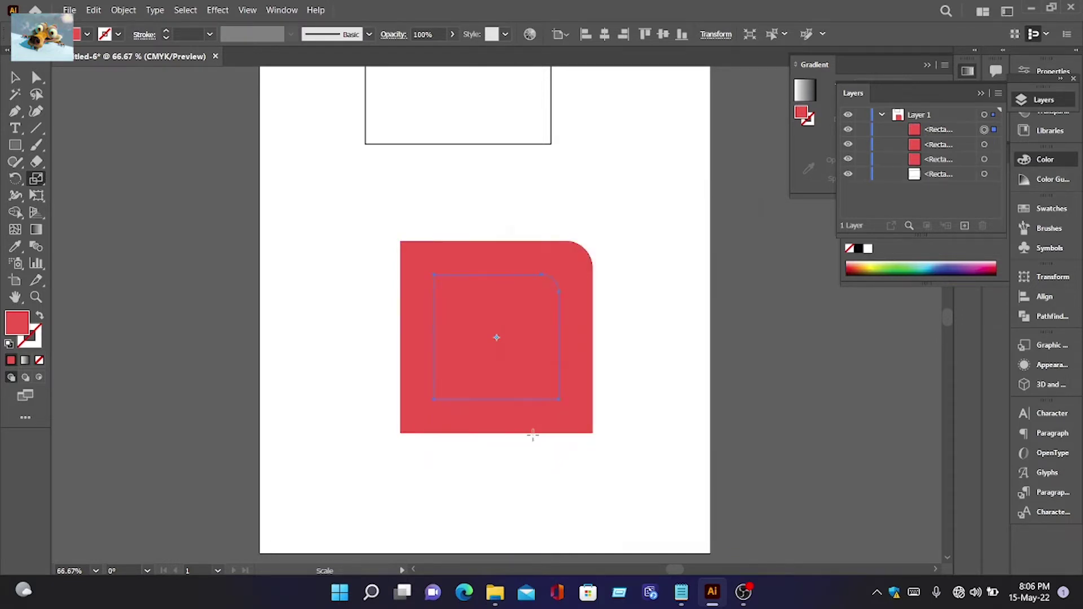
# Step: Move the upper full-size red square straight down until its top edge sits just above the smaller square's top edge
pyautogui.click(14, 77)
pyautogui.click(481, 257)
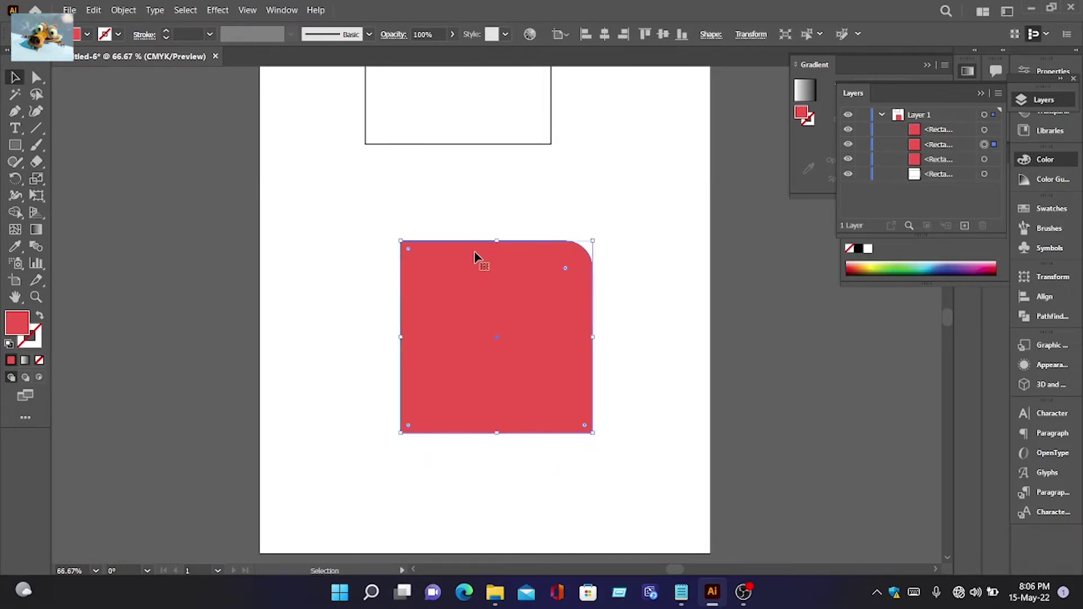
pyautogui.moveTo(519, 260)
pyautogui.mouseDown()
pyautogui.moveTo(519, 294)
pyautogui.moveTo(519, 276)
pyautogui.mouseUp()
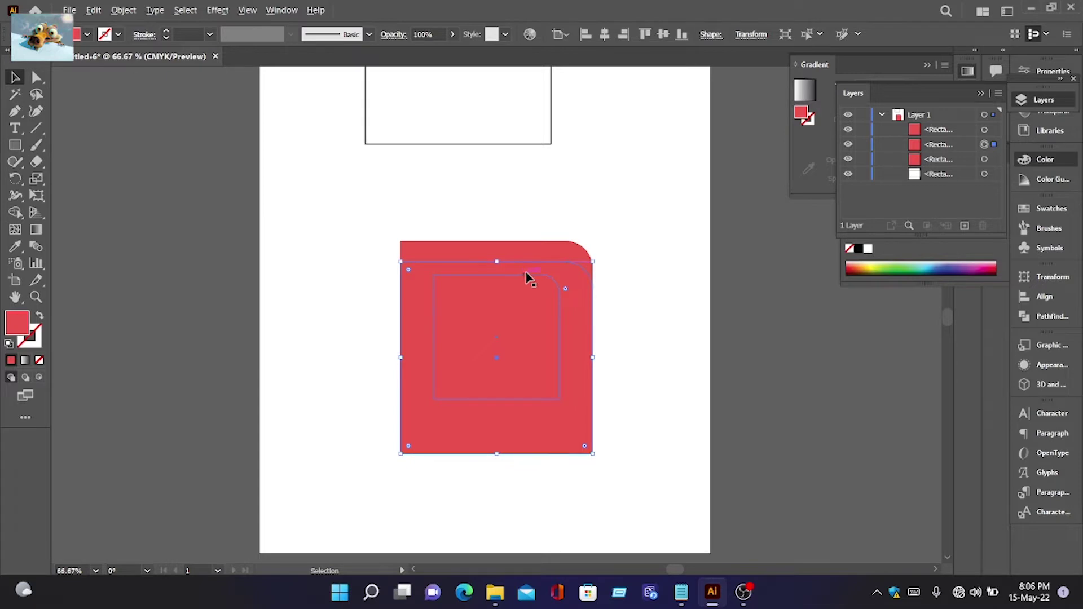
pyautogui.scroll(1, 530, 278)
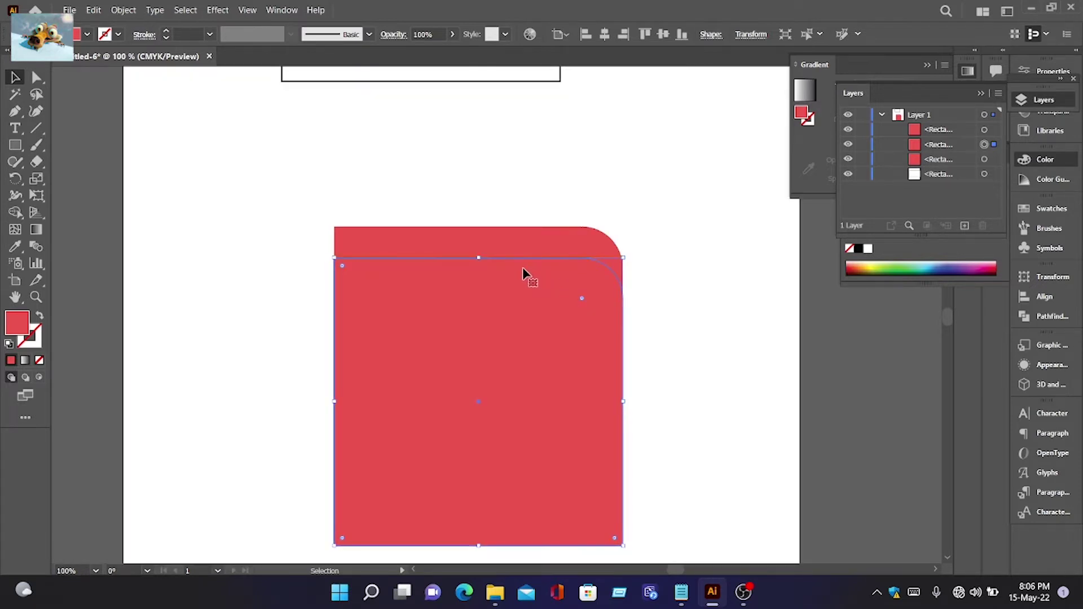
pyautogui.moveTo(512, 272); pyautogui.dragTo(504, 295)
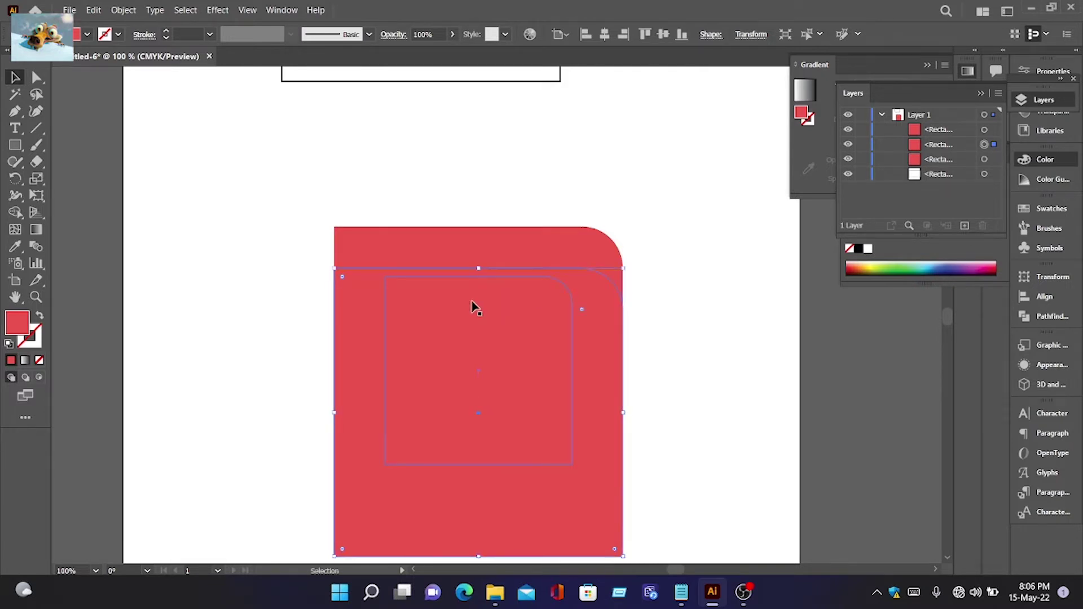
# Step: Change the fill of the small inner square to teal
pyautogui.click(411, 319)
pyautogui.doubleClick(9, 322)
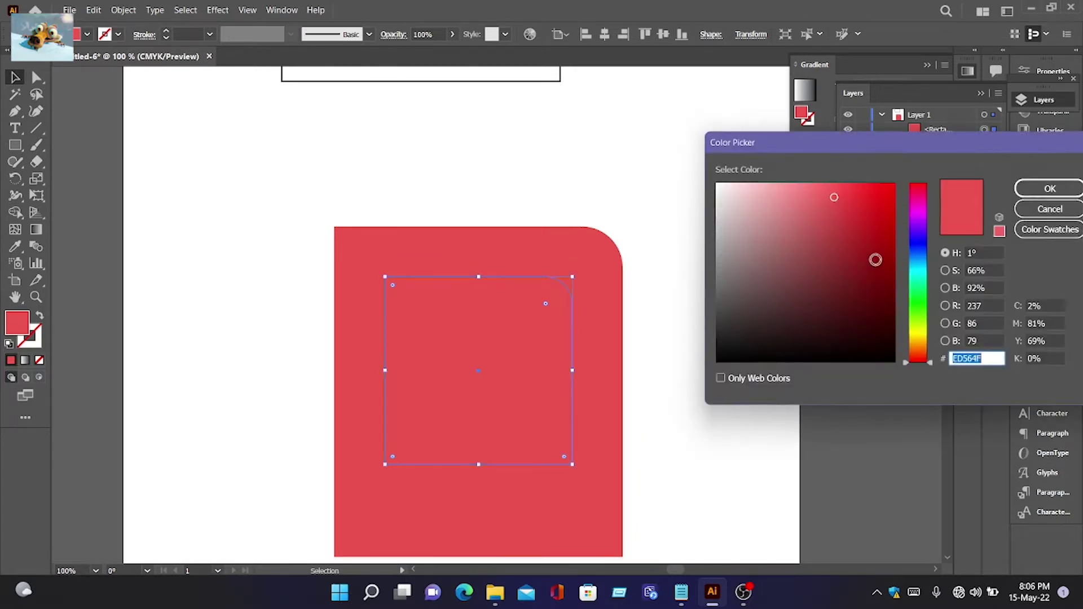
pyautogui.click(916, 284)
pyautogui.click(1048, 189)
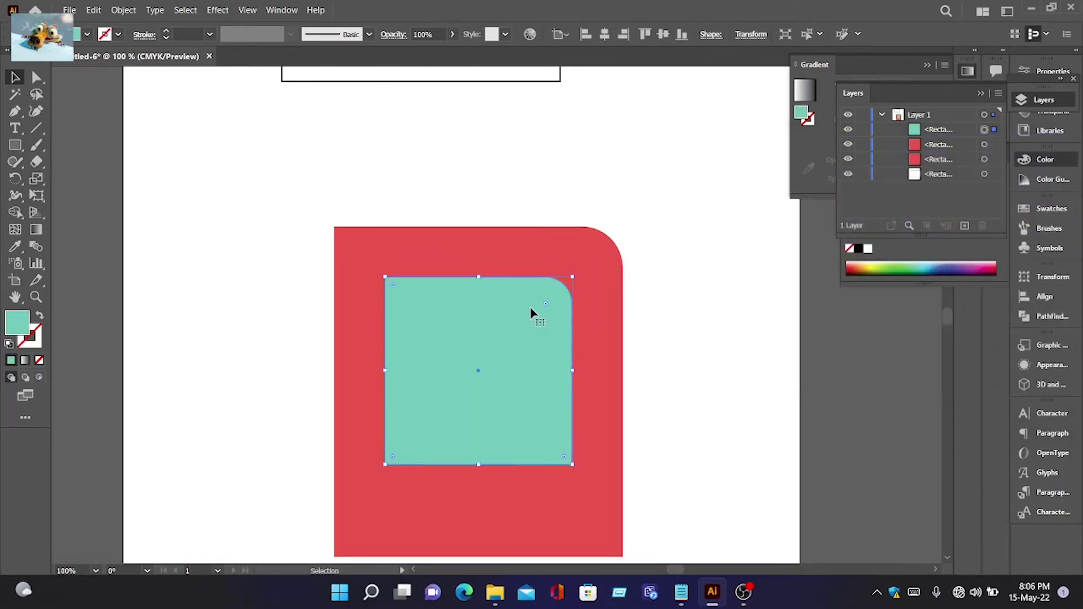
# Step: Shift the lowered red square down slightly so its top edge aligns with the teal square's top edge
pyautogui.click(612, 488)
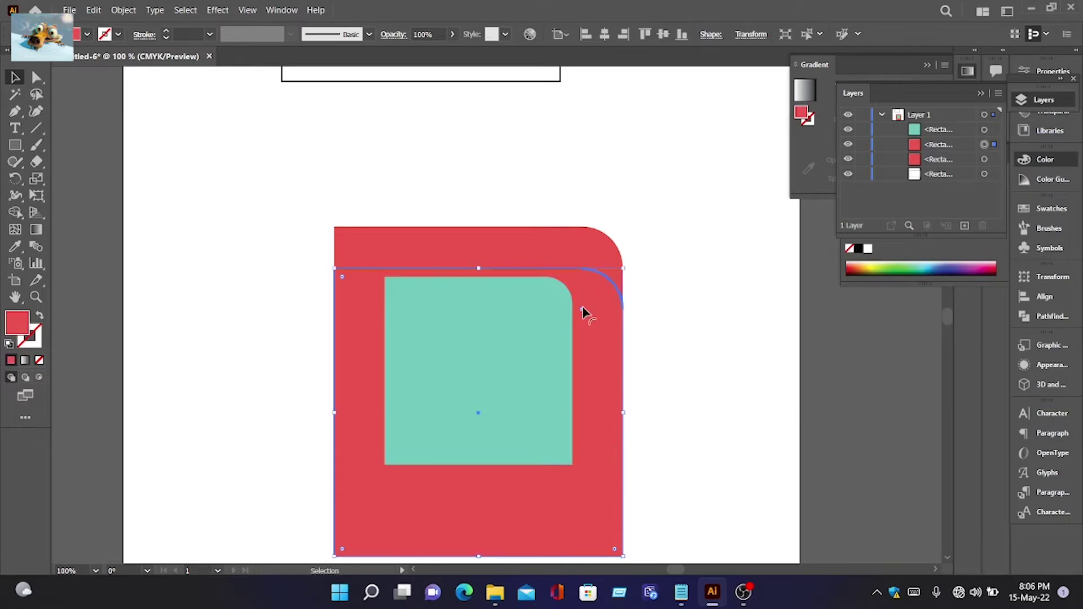
pyautogui.moveTo(592, 325); pyautogui.dragTo(591, 330)
pyautogui.scroll(-1, 471, 257)
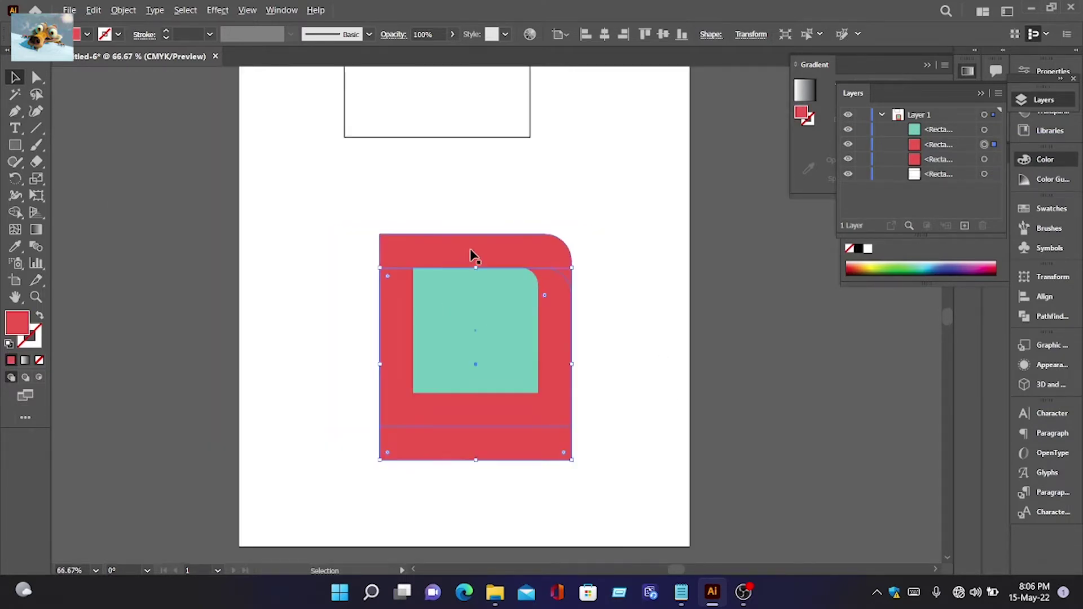
# Step: Draw a closed Pen shape covering the lower-left half of the squares, with a diagonal edge from upper left to lower right
pyautogui.click(15, 111)
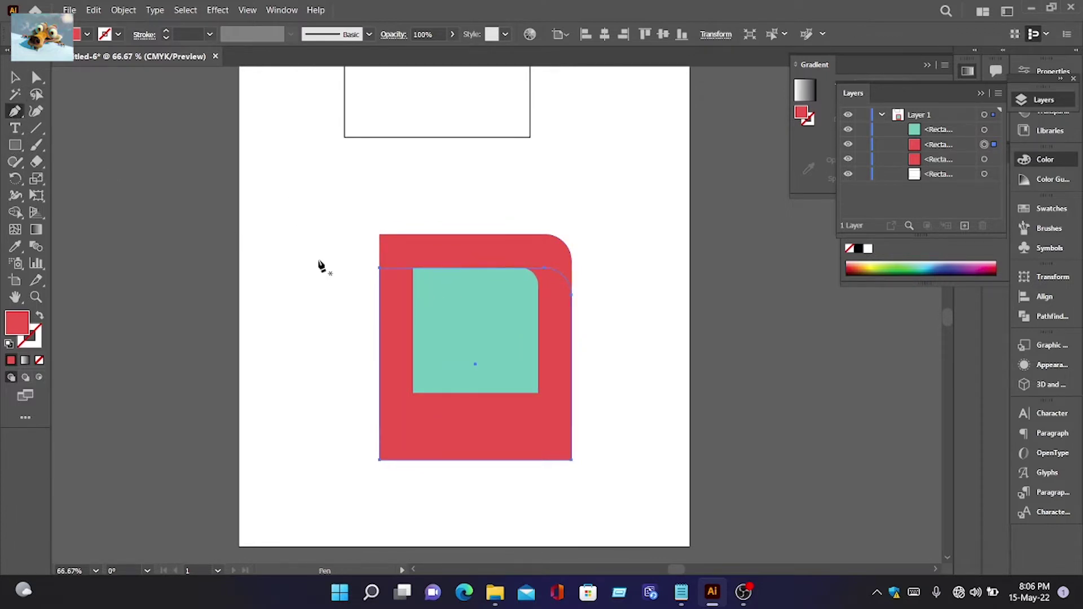
pyautogui.click(377, 230)
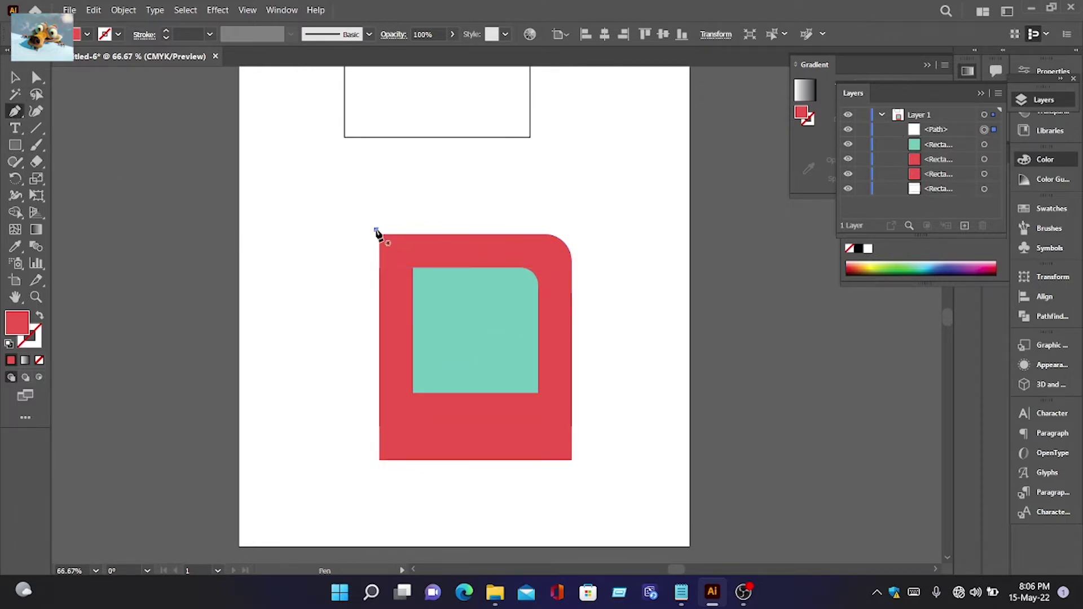
pyautogui.click(605, 460)
pyautogui.click(591, 491)
pyautogui.click(341, 483)
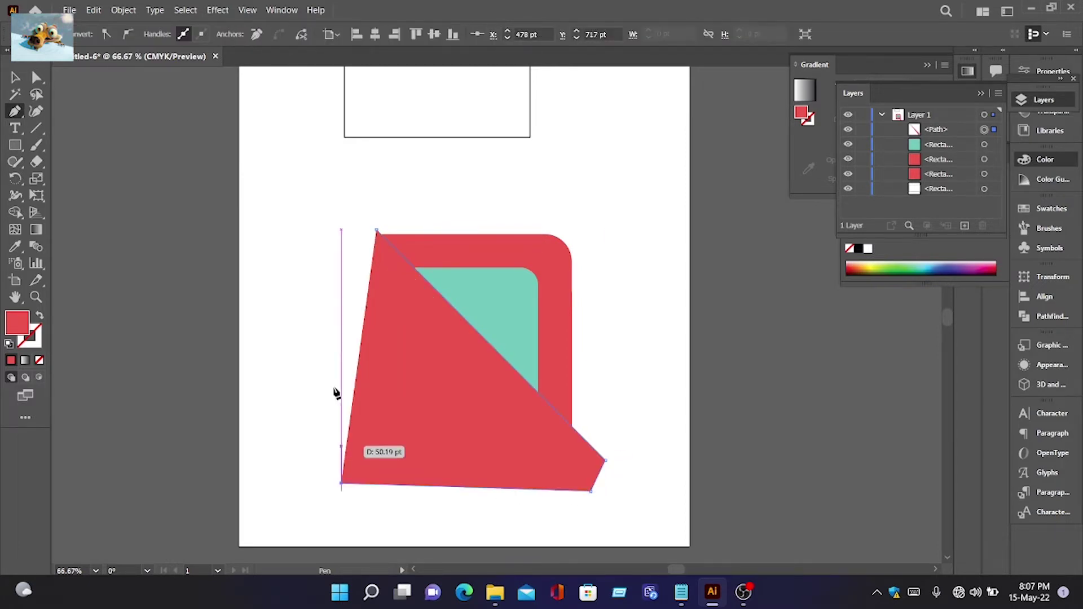
pyautogui.click(321, 307)
pyautogui.click(342, 204)
pyautogui.click(377, 230)
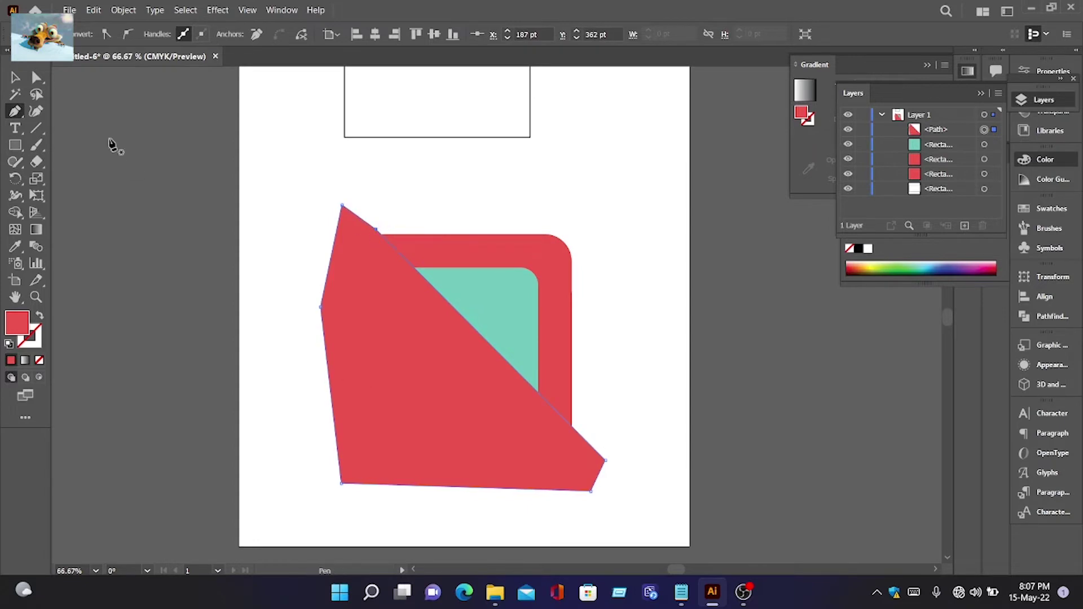
# Step: Select the overlapping shapes, remove everything below the diagonal with Shape Builder, and separate the remaining corner's vertical and horizontal arms
pyautogui.press('v')
pyautogui.moveTo(290, 176); pyautogui.dragTo(617, 489)
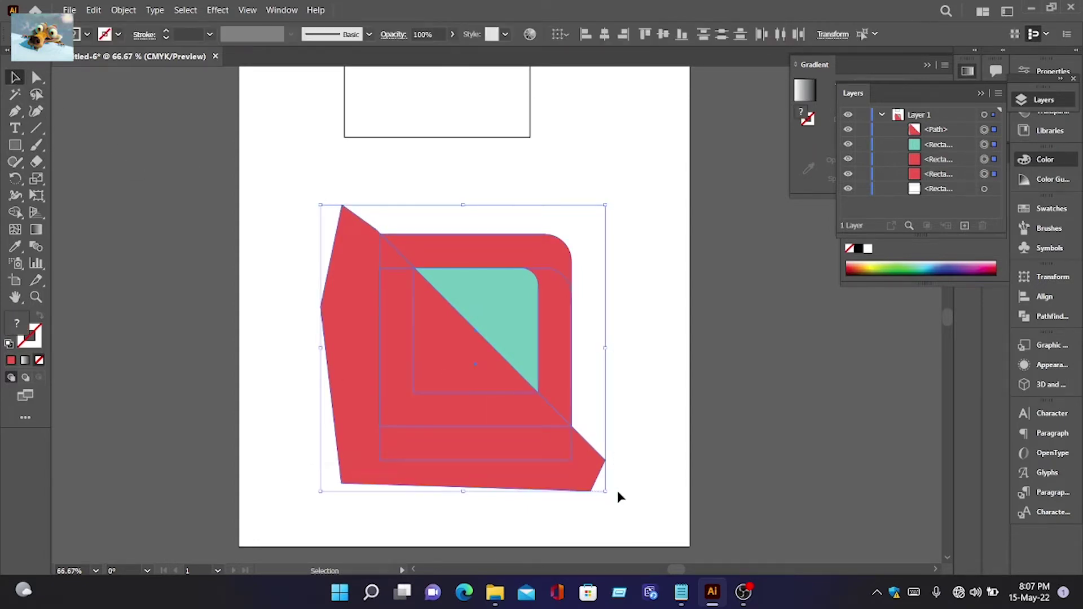
pyautogui.hotkey('shift', 'm')
pyautogui.moveTo(297, 408)
pyautogui.mouseDown()
pyautogui.moveTo(450, 351)
pyautogui.moveTo(492, 316)
pyautogui.moveTo(464, 455)
pyautogui.moveTo(384, 300)
pyautogui.moveTo(386, 259)
pyautogui.mouseUp()
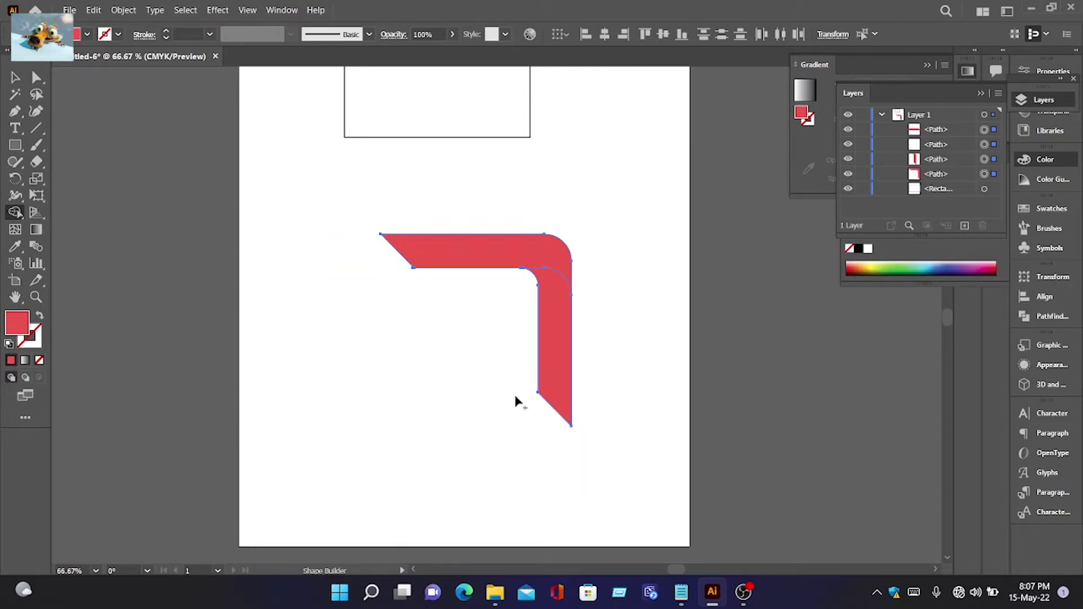
pyautogui.click(551, 358)
pyautogui.click(493, 251)
# Step: Remove the leftover fragments around the corner graphic by hiding its two red arms, deleting everything else there, and showing the arms again
pyautogui.click(15, 78)
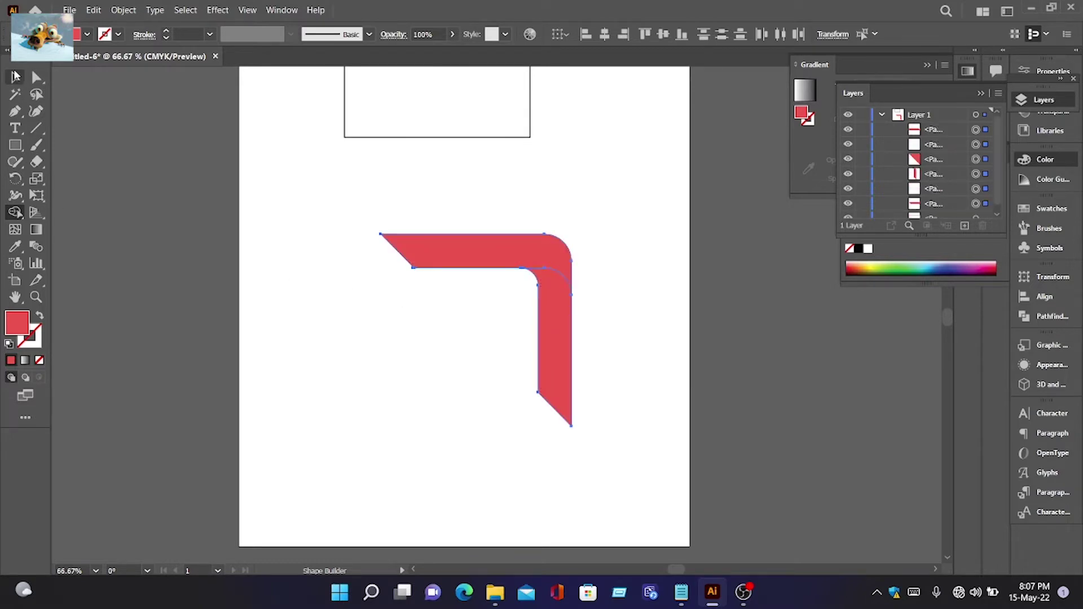
pyautogui.click(501, 261)
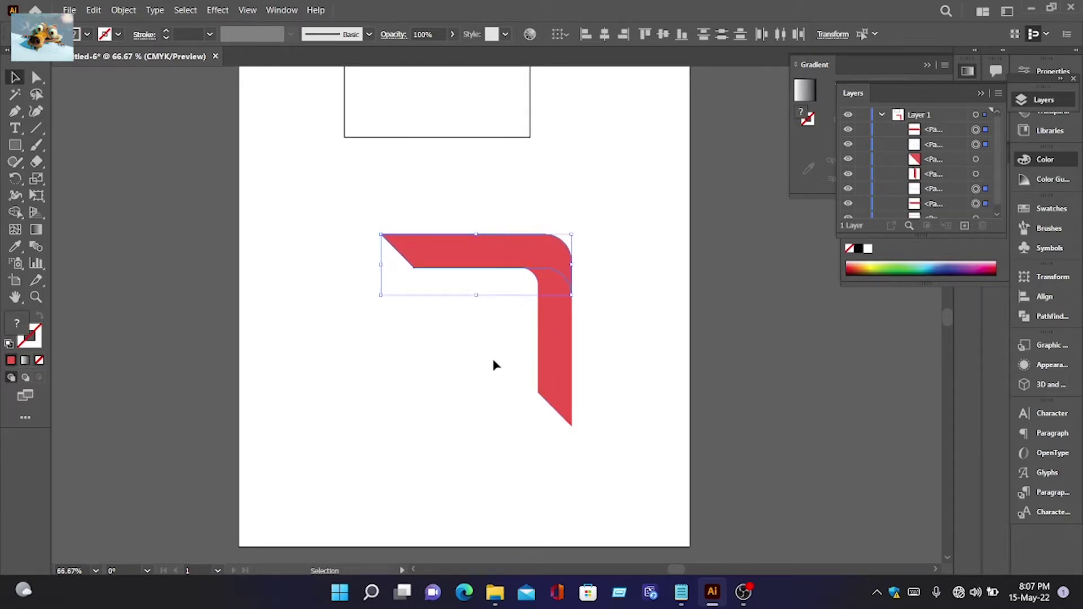
pyautogui.click(556, 389)
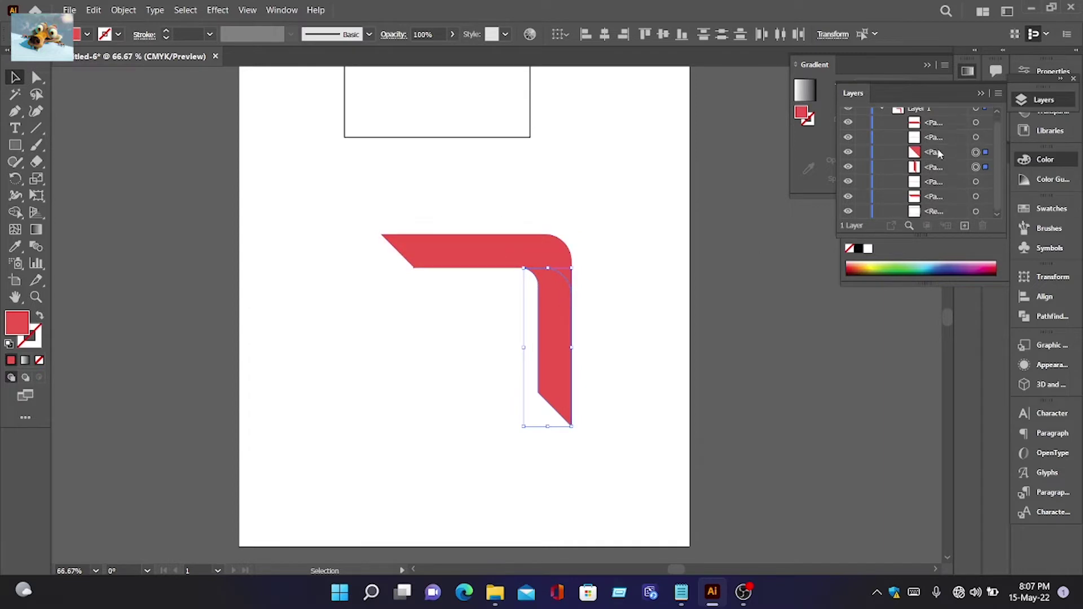
pyautogui.click(848, 174)
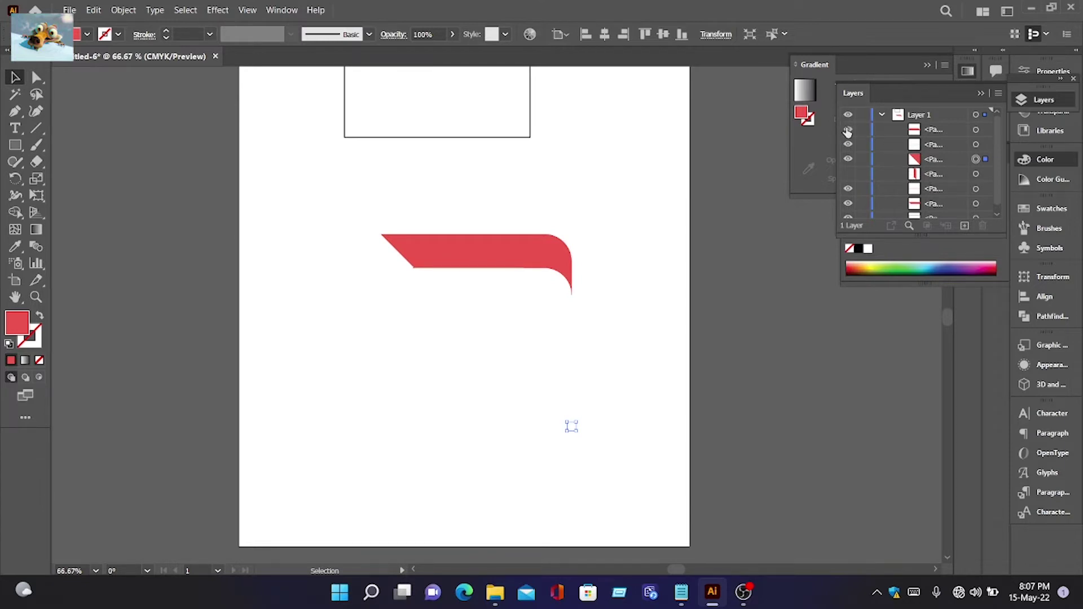
pyautogui.scroll(-1, 860, 170)
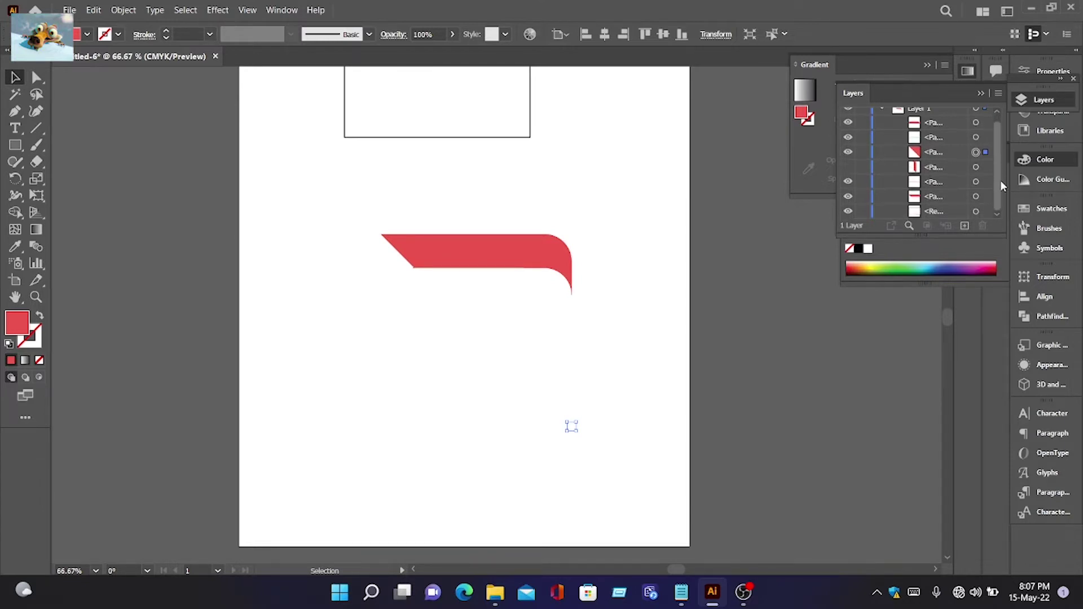
pyautogui.click(849, 197)
pyautogui.moveTo(297, 159); pyautogui.dragTo(623, 504)
pyautogui.press('Delete')
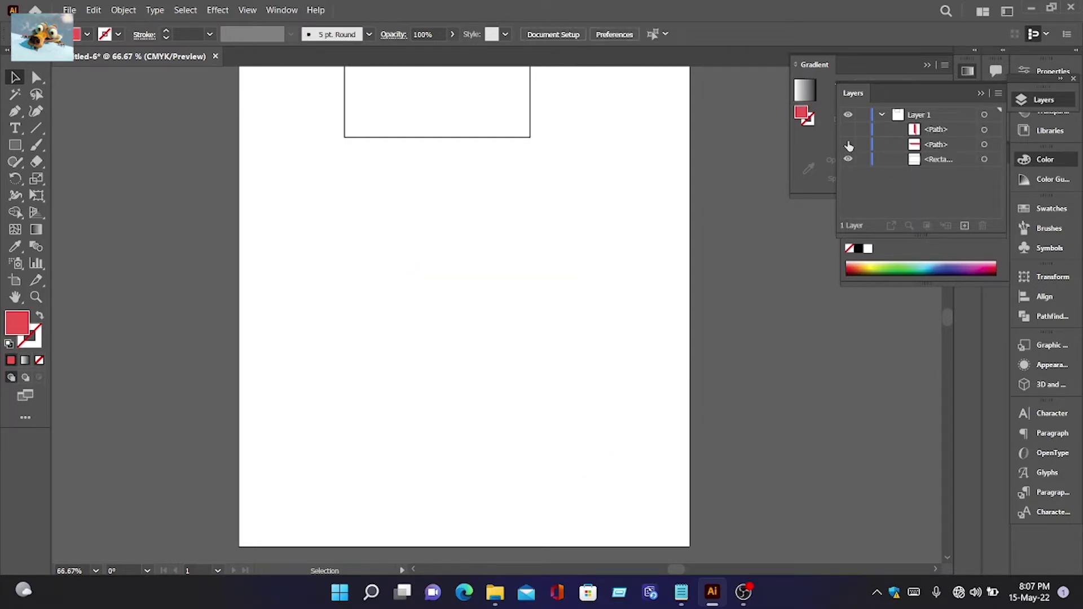
pyautogui.moveTo(848, 145); pyautogui.dragTo(848, 129)
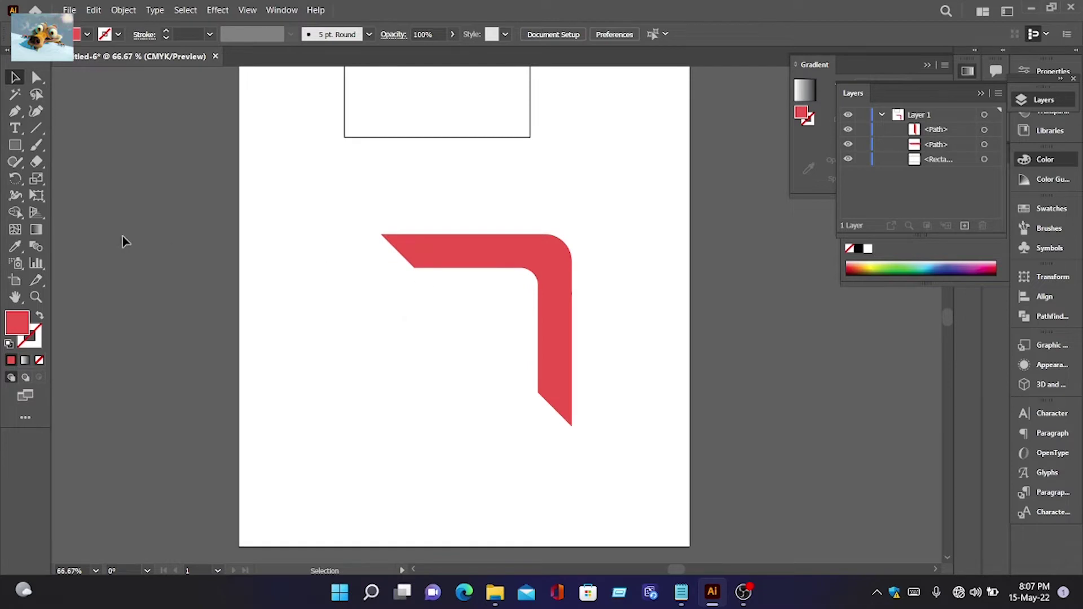
# Step: Fill the card rectangle with turquoise 07DBDB
pyautogui.scroll(3, 620, 224)
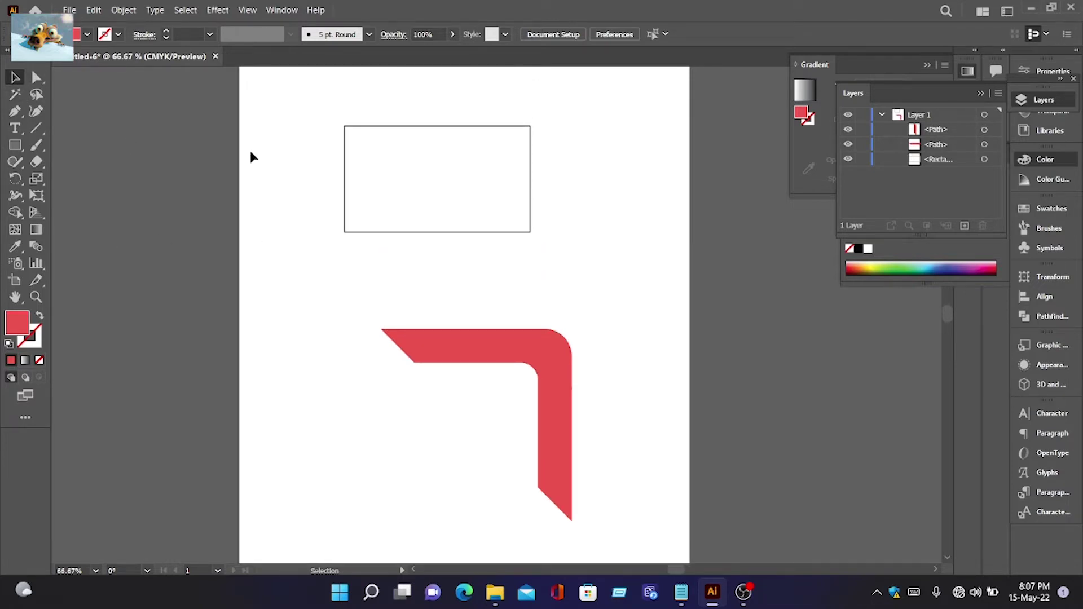
pyautogui.moveTo(252, 158); pyautogui.dragTo(367, 186)
pyautogui.doubleClick(18, 323)
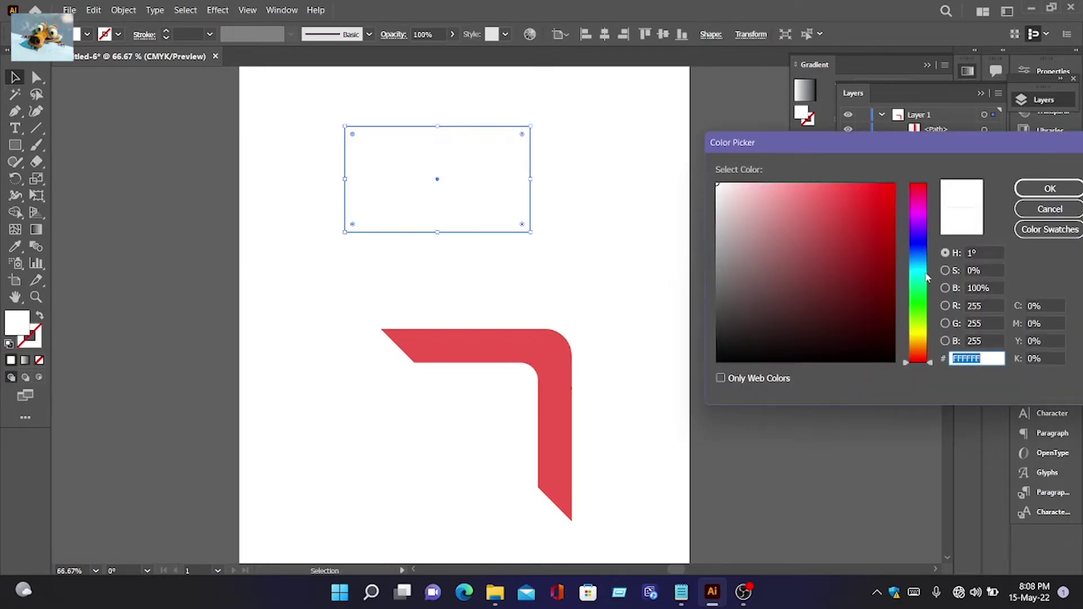
pyautogui.click(918, 276)
pyautogui.click(890, 206)
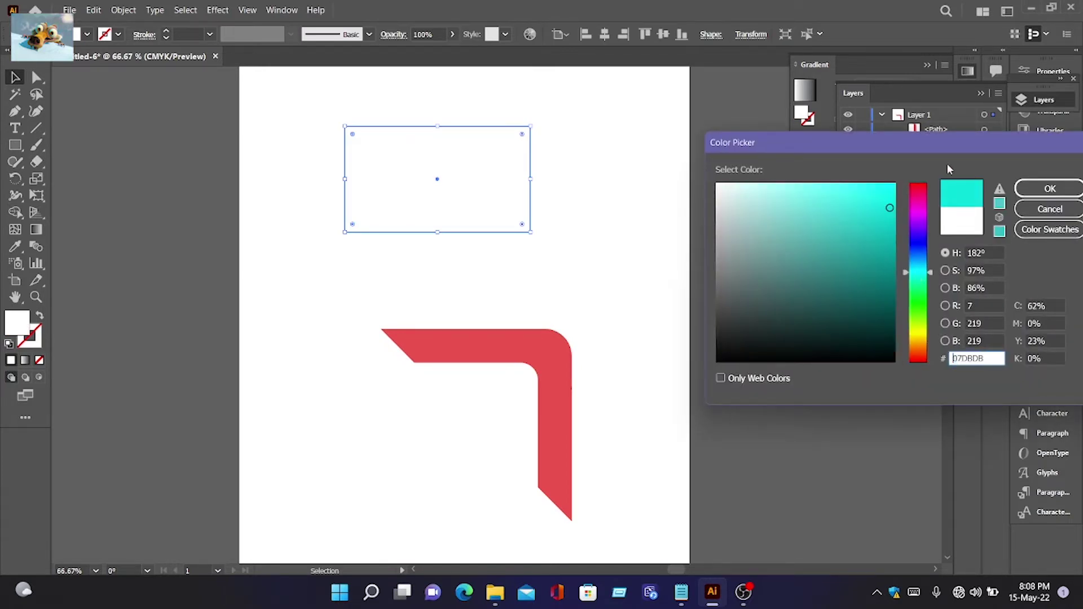
pyautogui.click(1049, 189)
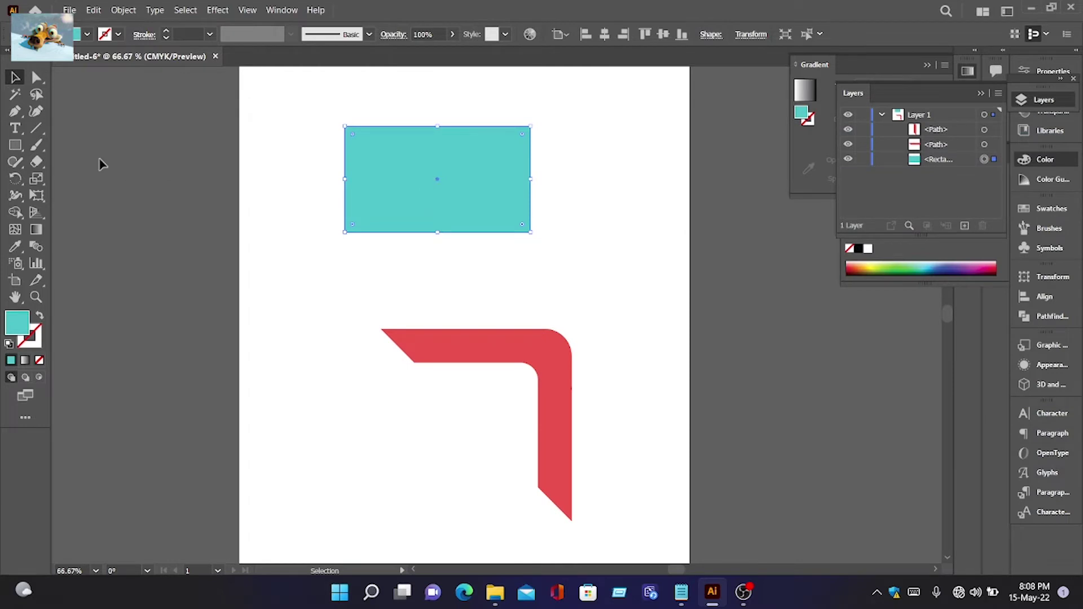
# Step: Apply a freeform points gradient to the card, with blue on its left side and muted blue 50649B on its right side
pyautogui.click(36, 230)
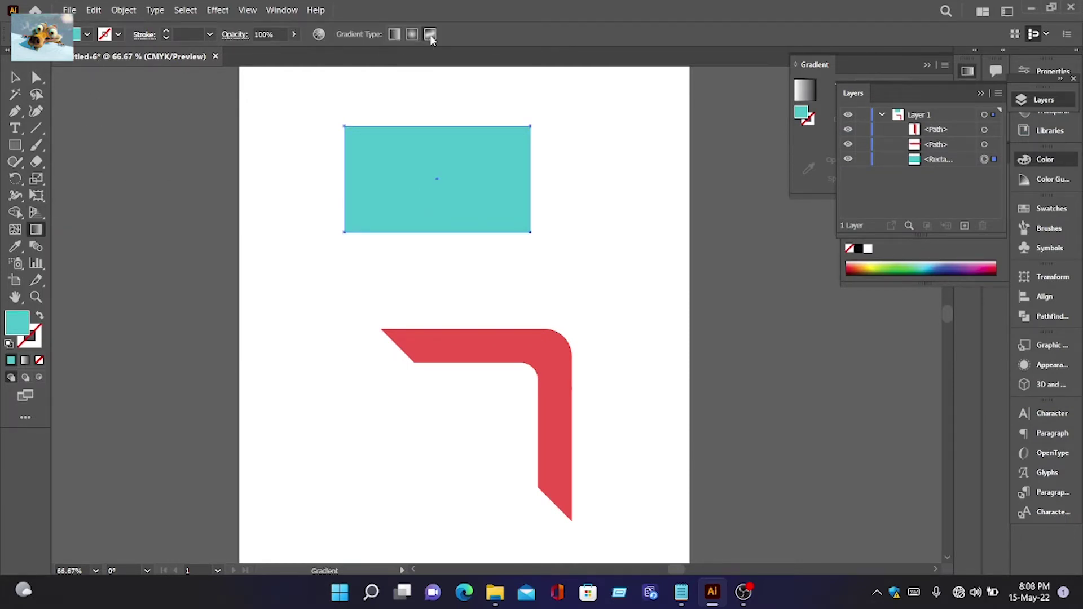
pyautogui.click(422, 159)
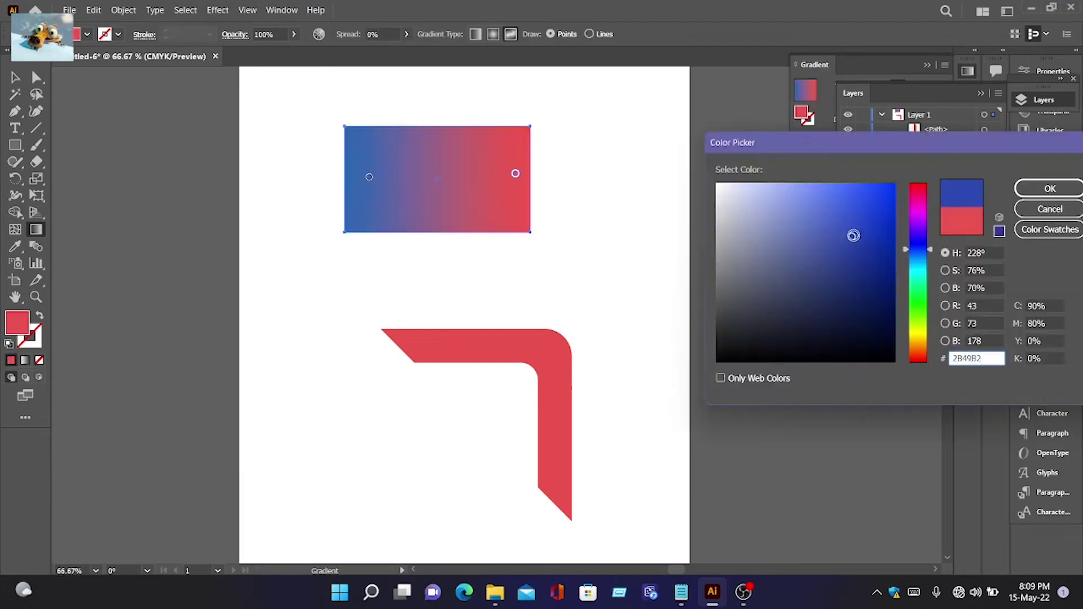
pyautogui.click(1022, 191)
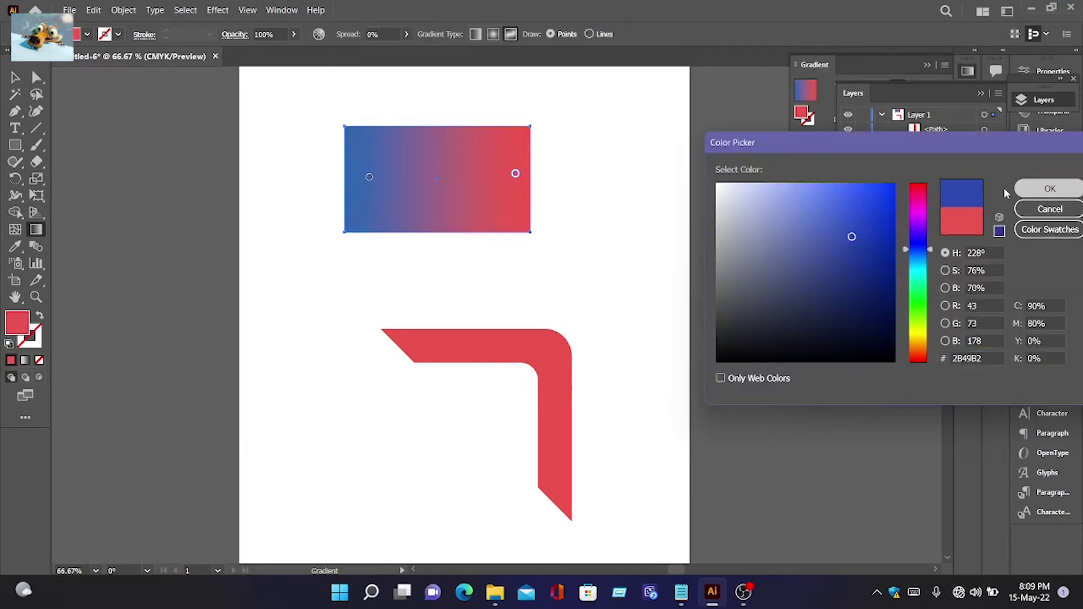
pyautogui.doubleClick(17, 324)
pyautogui.click(805, 251)
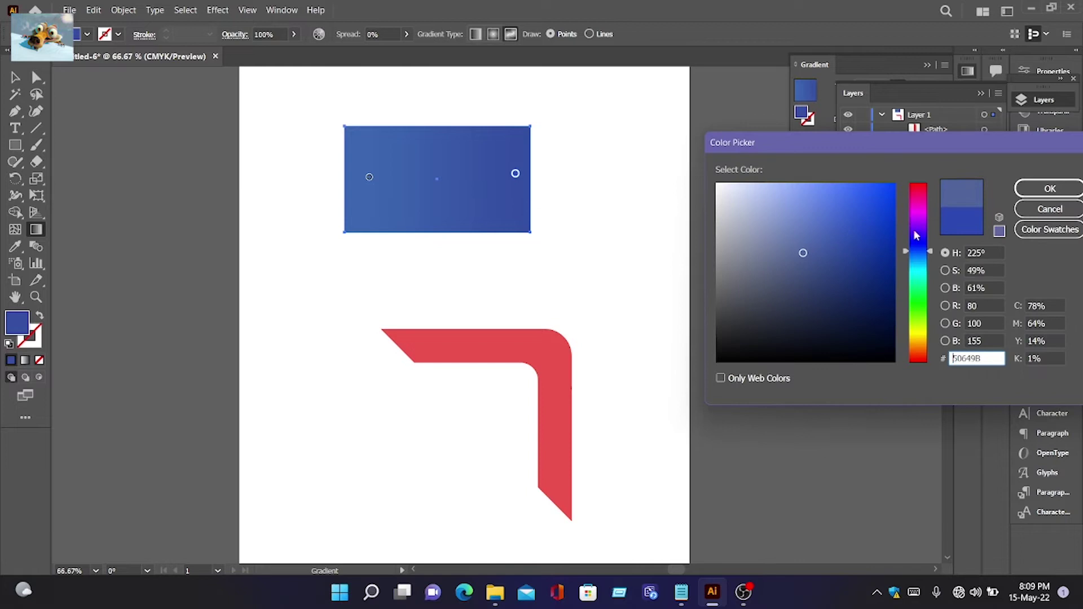
pyautogui.click(1049, 188)
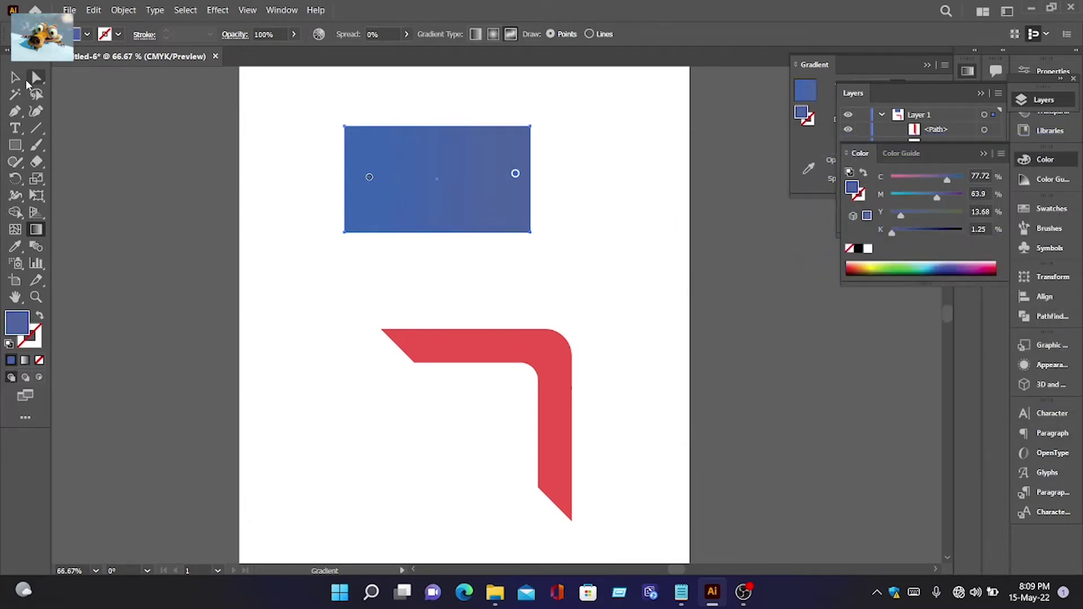
# Step: Rotate both red arms 45° clockwise into a right-pointing chevron and move it over the left part of the card
pyautogui.press('v')
pyautogui.moveTo(359, 294); pyautogui.dragTo(609, 543)
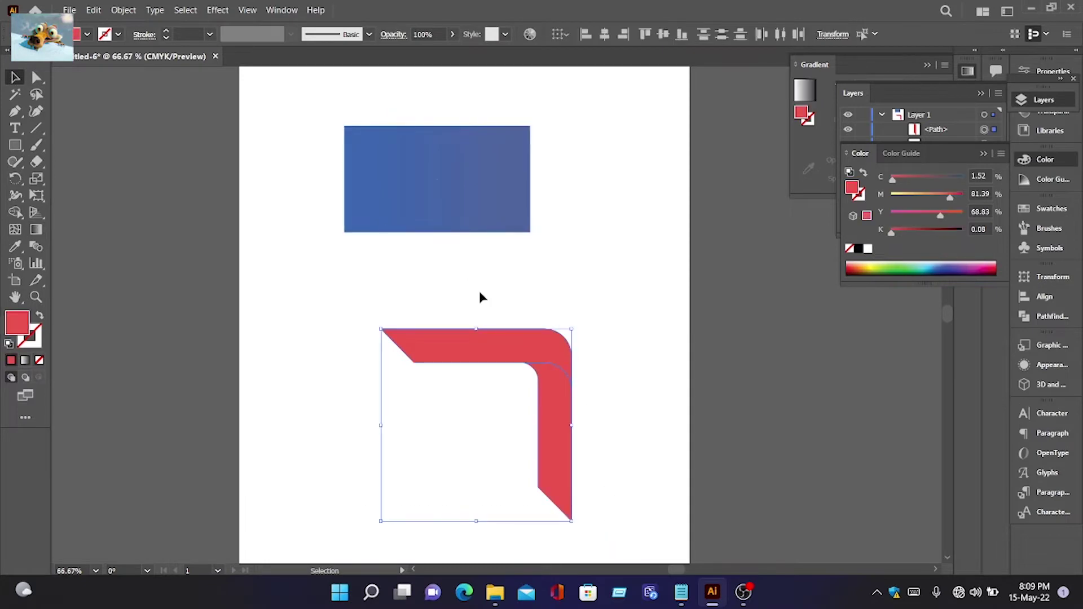
pyautogui.moveTo(576, 327); pyautogui.dragTo(621, 409)
pyautogui.moveTo(551, 398); pyautogui.dragTo(389, 170)
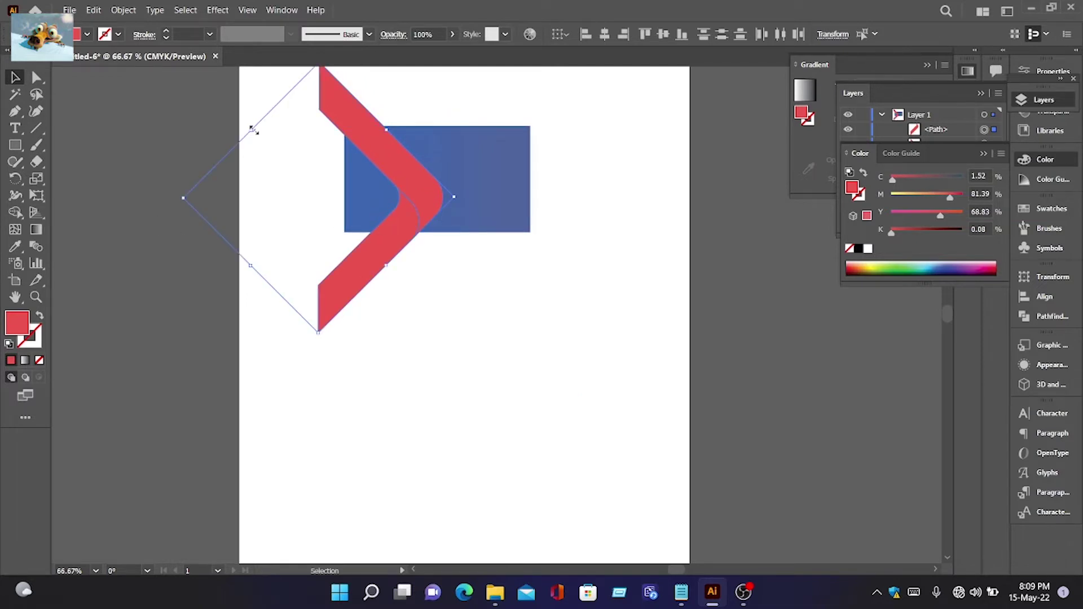
# Step: Scale the red chevron down and position it over the card's left side with both ends extending past the card's edges
pyautogui.moveTo(253, 129); pyautogui.dragTo(314, 176)
pyautogui.moveTo(401, 225); pyautogui.dragTo(404, 164)
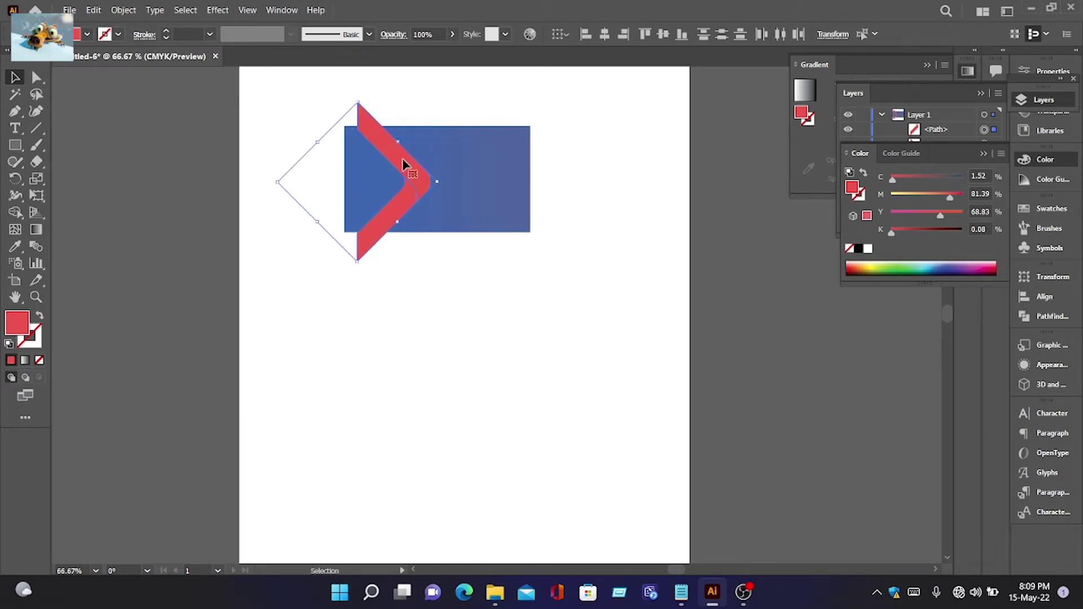
pyautogui.moveTo(319, 141); pyautogui.dragTo(318, 134)
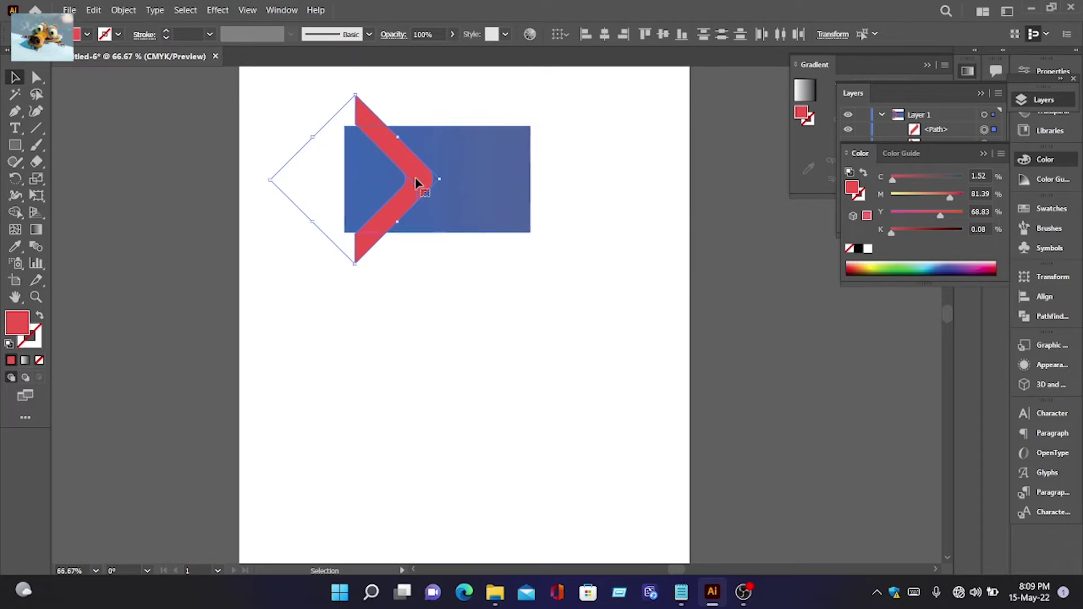
pyautogui.moveTo(415, 169); pyautogui.dragTo(408, 168)
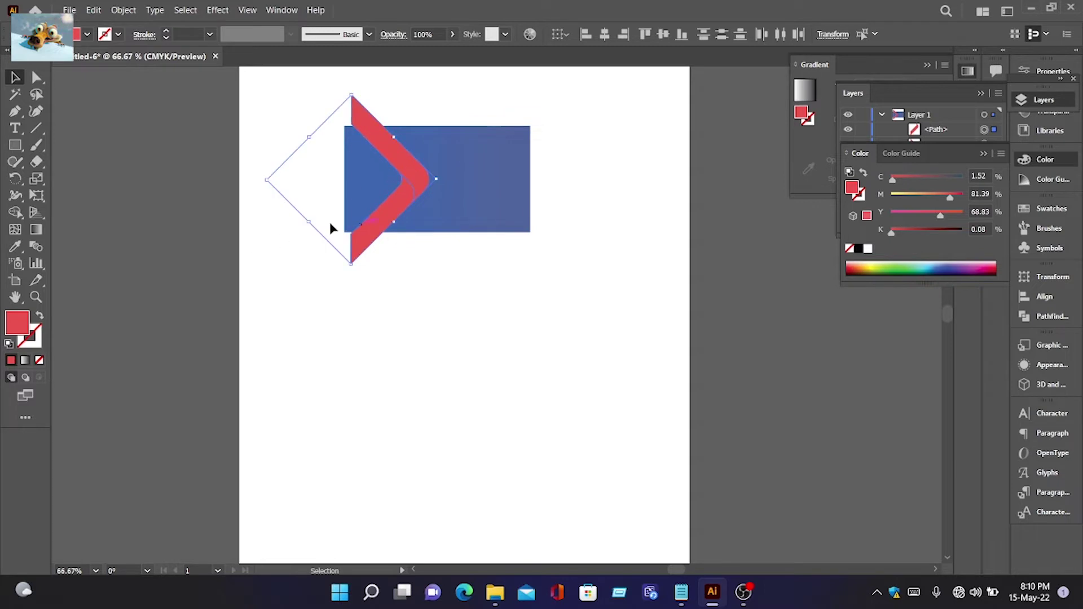
# Step: Increase the corner rounding at the tip of the chevron's upper arm to about 42.38 pt
pyautogui.click(36, 77)
pyautogui.scroll(3, 441, 184)
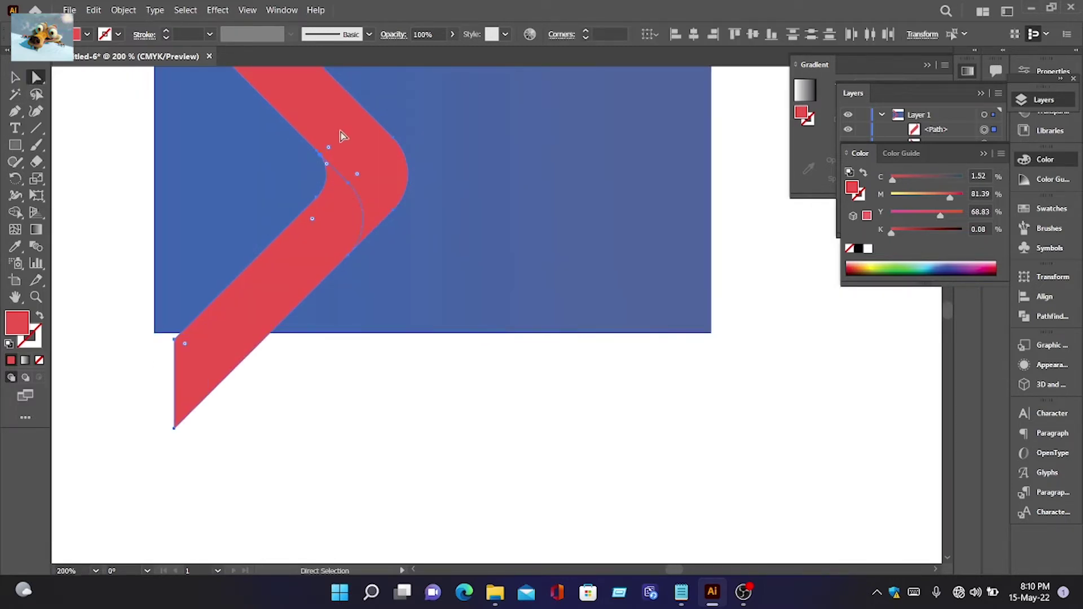
pyautogui.click(405, 199)
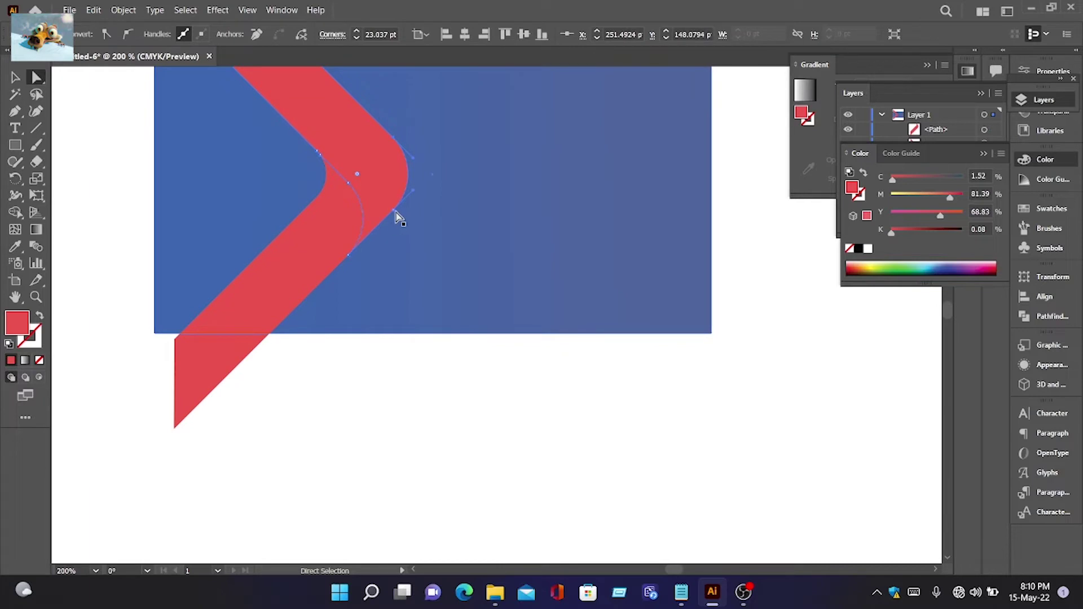
pyautogui.click(361, 181)
pyautogui.moveTo(357, 175); pyautogui.dragTo(297, 167)
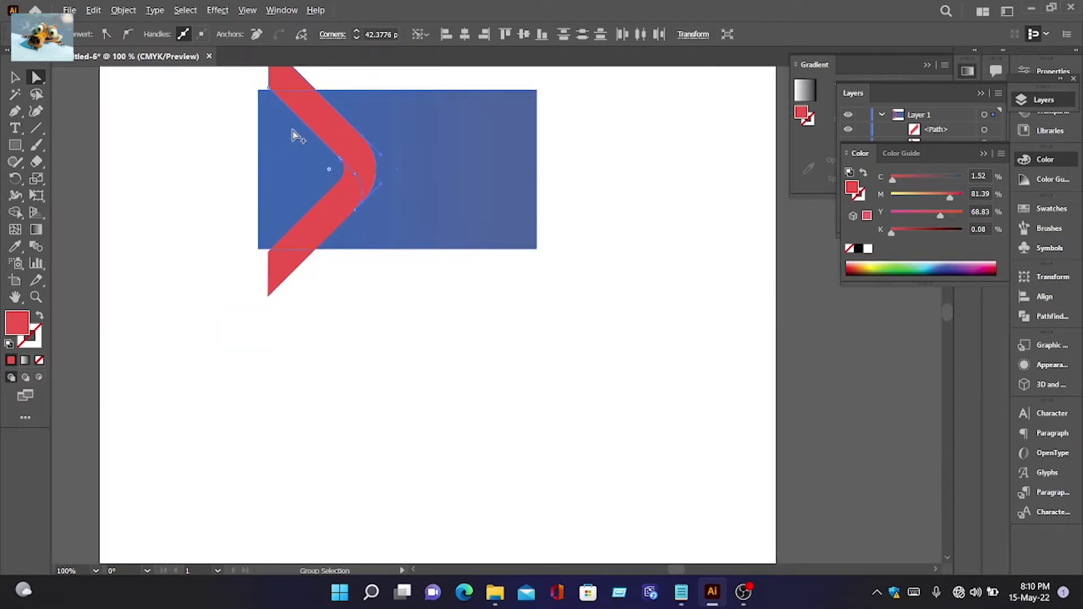
# Step: Trim the chevron ends outside the card with Shape Builder and separate the card areas on either side of the chevron
pyautogui.scroll(-1, 295, 138)
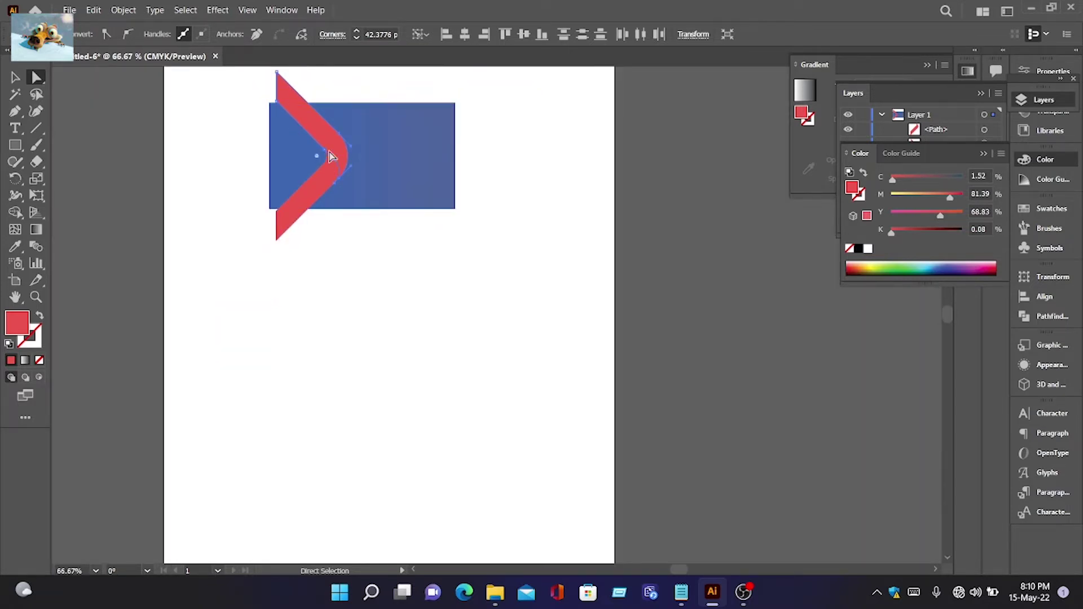
pyautogui.scroll(2, 236, 77)
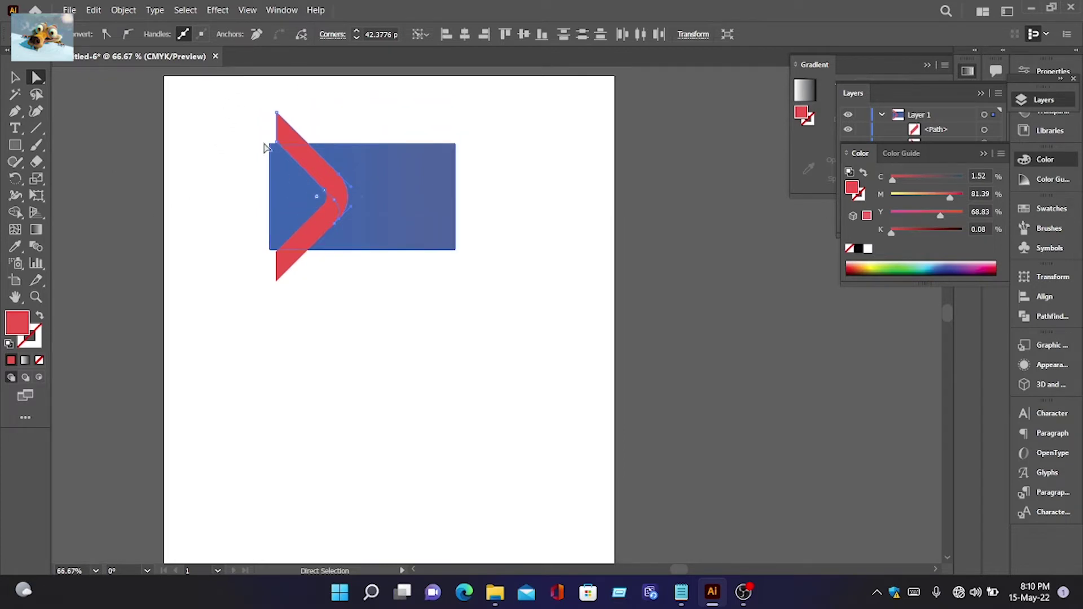
pyautogui.moveTo(237, 96); pyautogui.dragTo(472, 307)
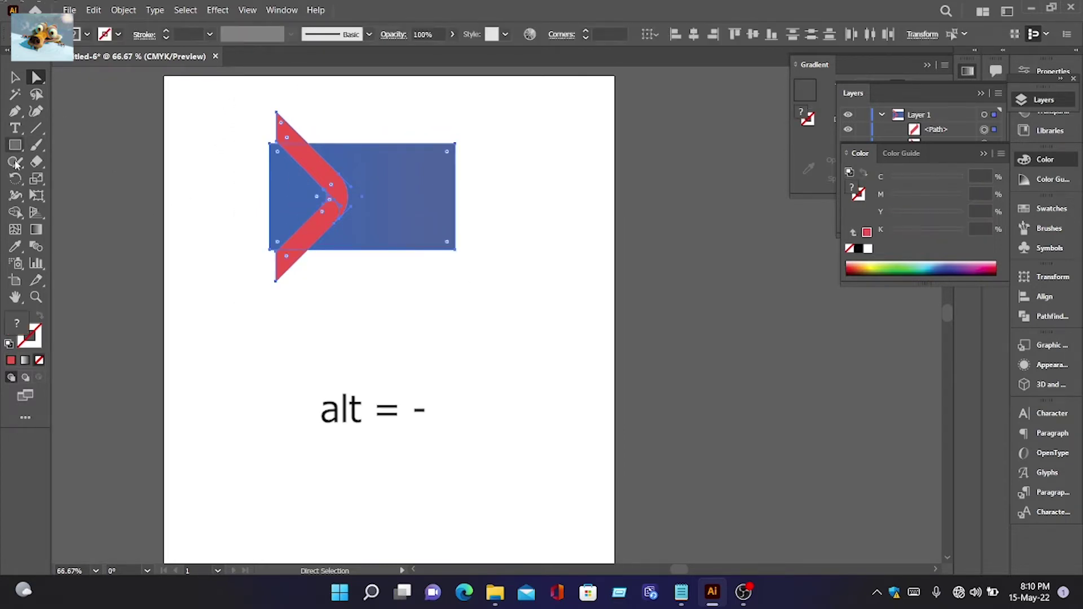
pyautogui.hotkey('shift', 'm')
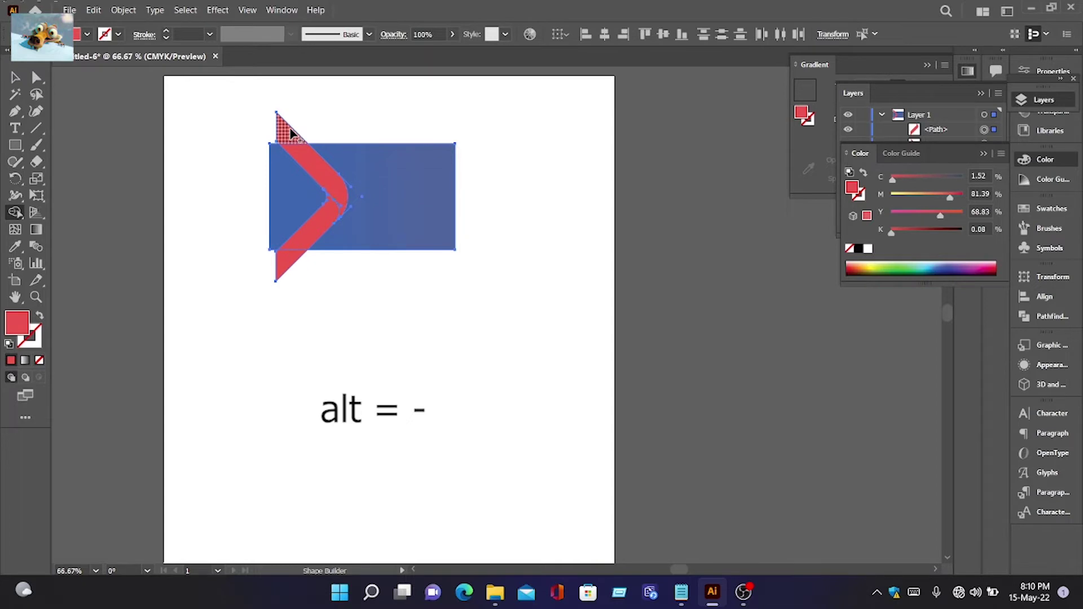
pyautogui.keyDown('alt'); pyautogui.click(290, 133); pyautogui.keyUp('alt')
pyautogui.keyDown('alt'); pyautogui.click(286, 264); pyautogui.keyUp('alt')
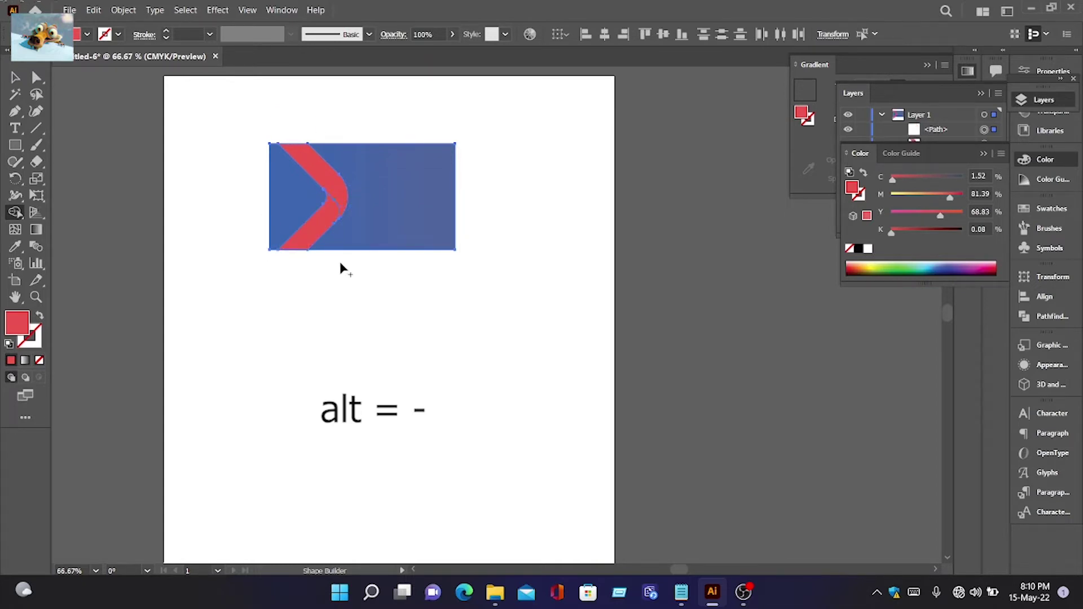
pyautogui.click(286, 192)
pyautogui.click(385, 217)
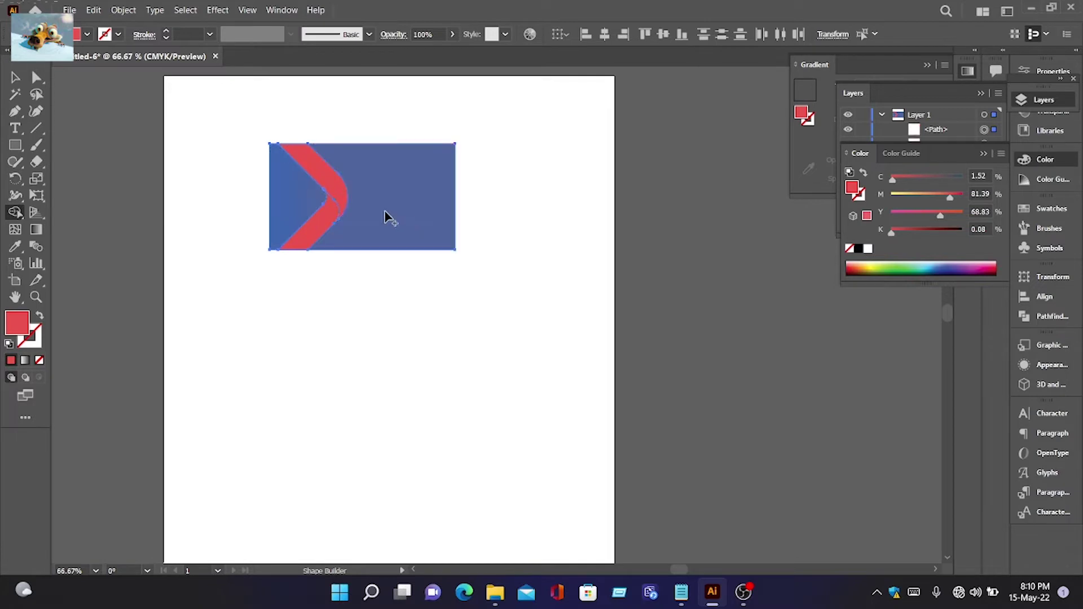
# Step: Apply a freeform points gradient to the chevron's upper arm, with a white point at its upper end
pyautogui.press('v')
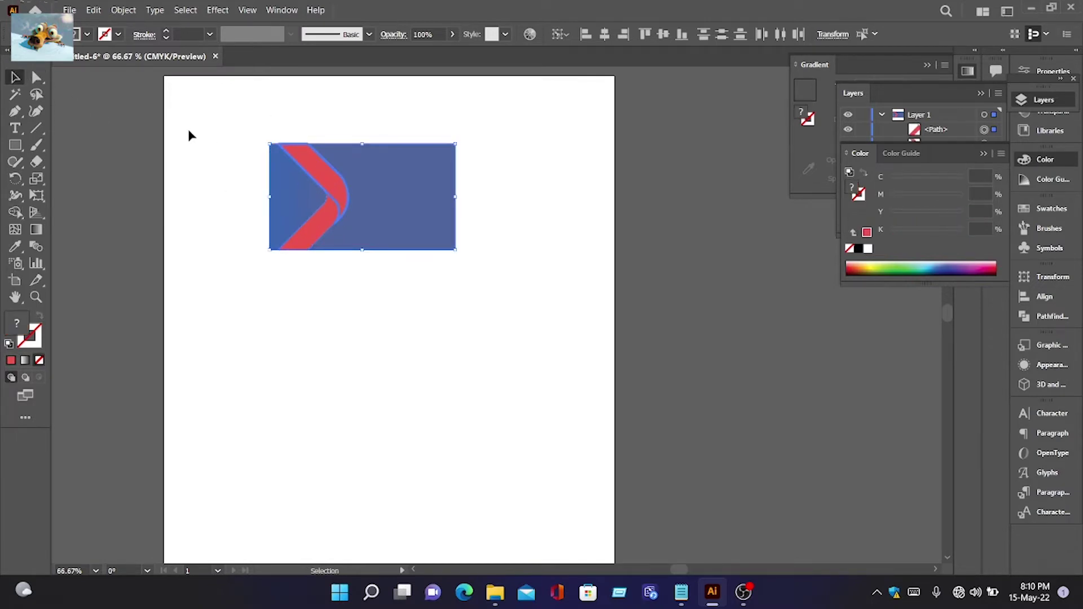
pyautogui.click(189, 136)
pyautogui.click(319, 170)
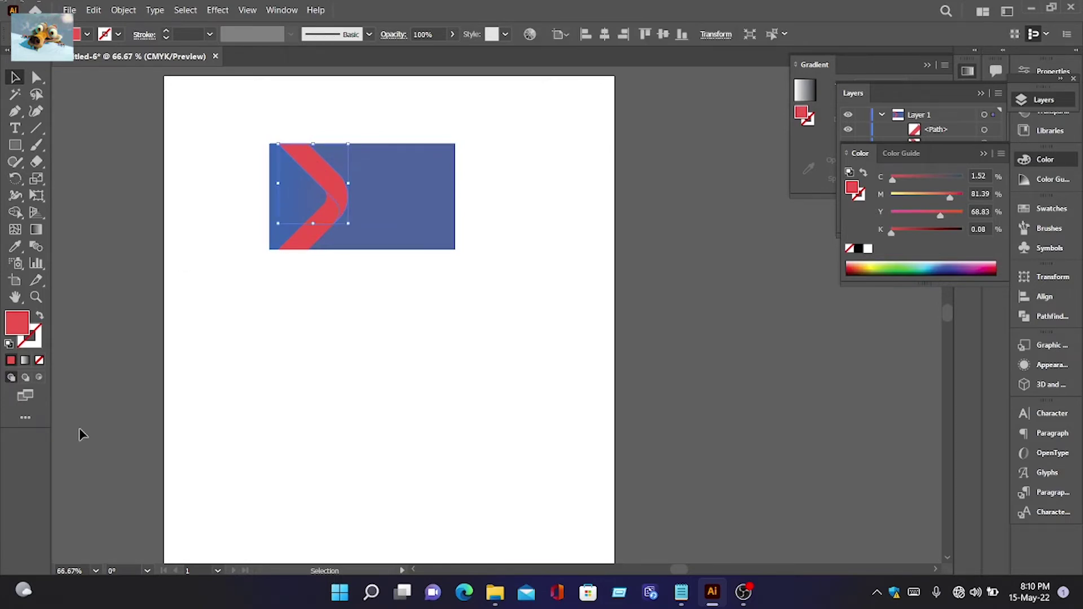
pyautogui.click(36, 230)
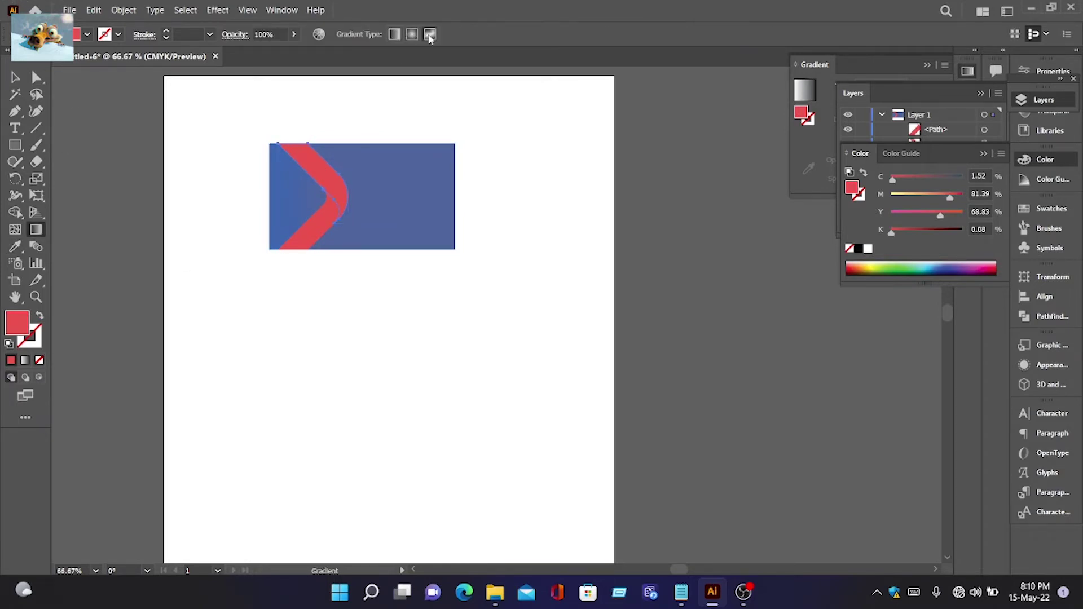
pyautogui.click(432, 34)
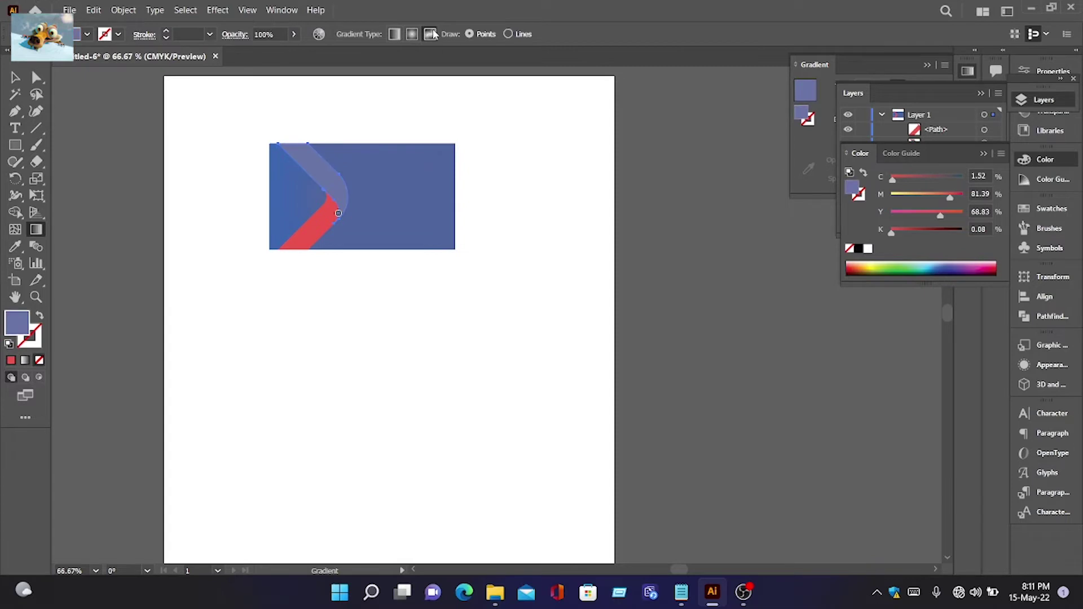
pyautogui.click(297, 150)
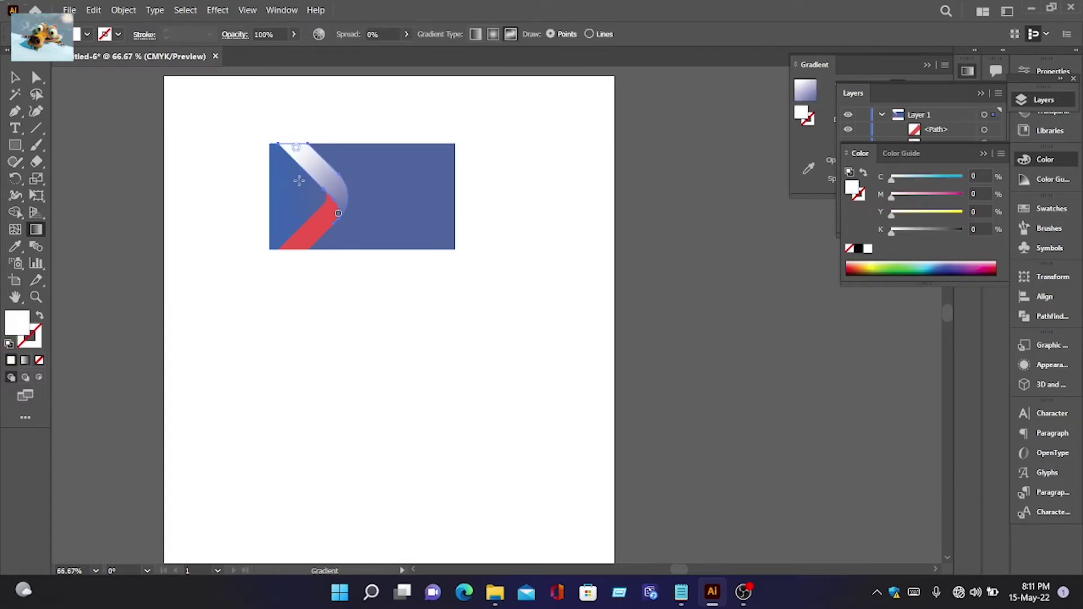
# Step: Recolor the gradient point at the upper end of the chevron's upper arm to grey A5A5A5
pyautogui.moveTo(296, 148); pyautogui.dragTo(298, 152)
pyautogui.doubleClick(16, 331)
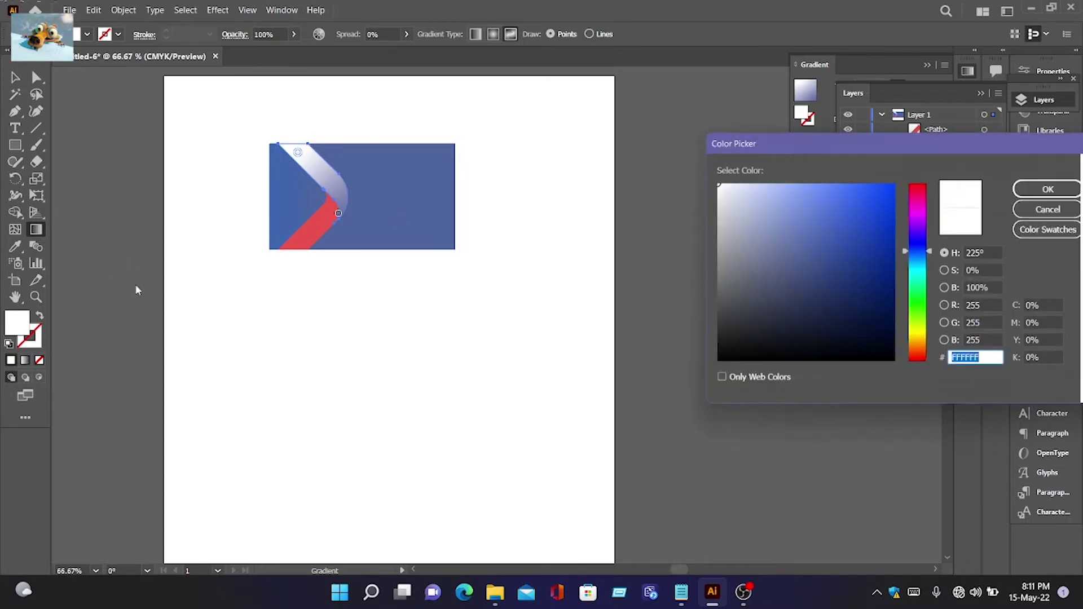
pyautogui.click(716, 245)
pyautogui.click(1029, 190)
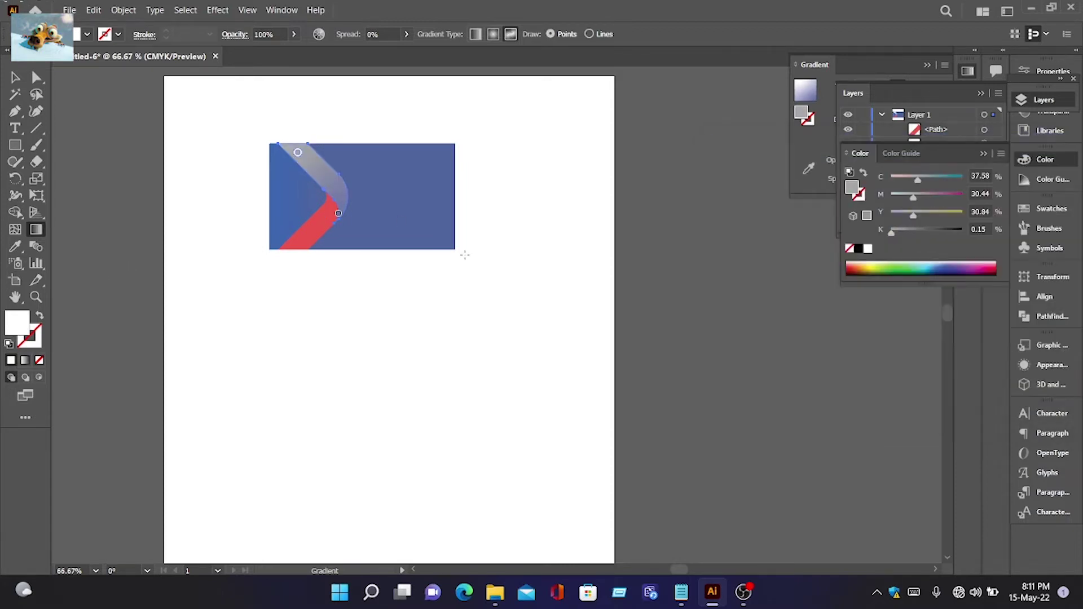
# Step: Copy the upper-end point's grey A5A5A5 and apply it to the upper arm's gradient point near the fold
pyautogui.click(338, 215)
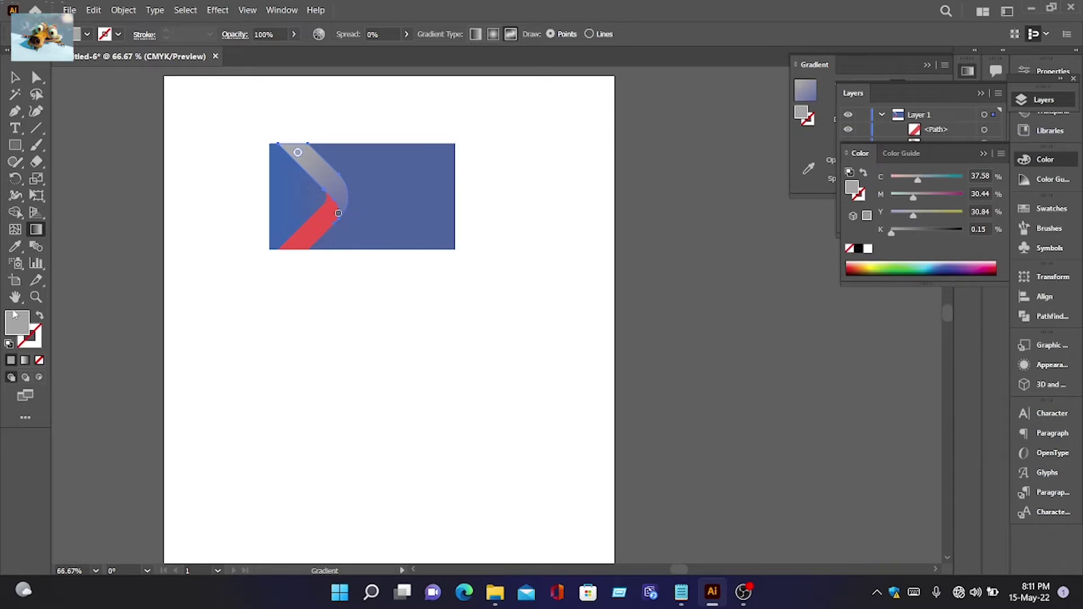
pyautogui.doubleClick(14, 315)
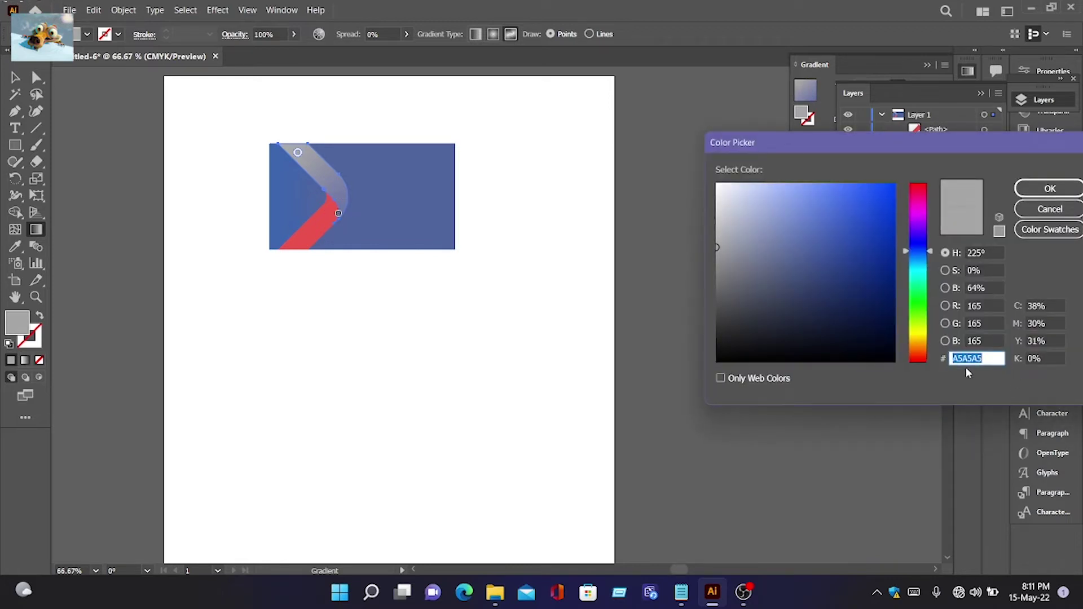
pyautogui.rightClick(967, 356)
pyautogui.click(948, 403)
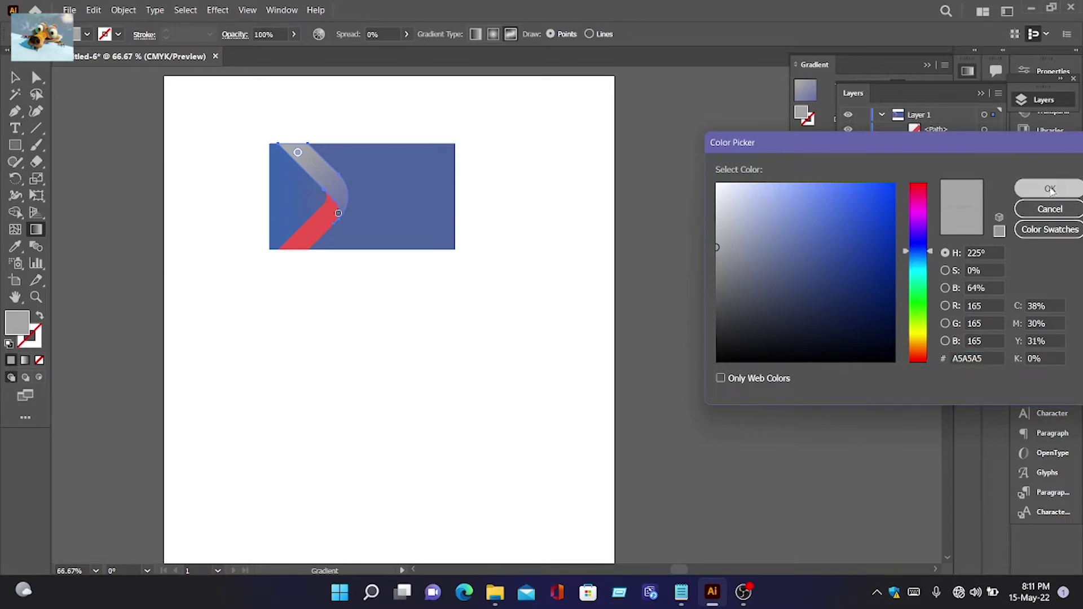
pyautogui.click(1049, 188)
pyautogui.click(338, 215)
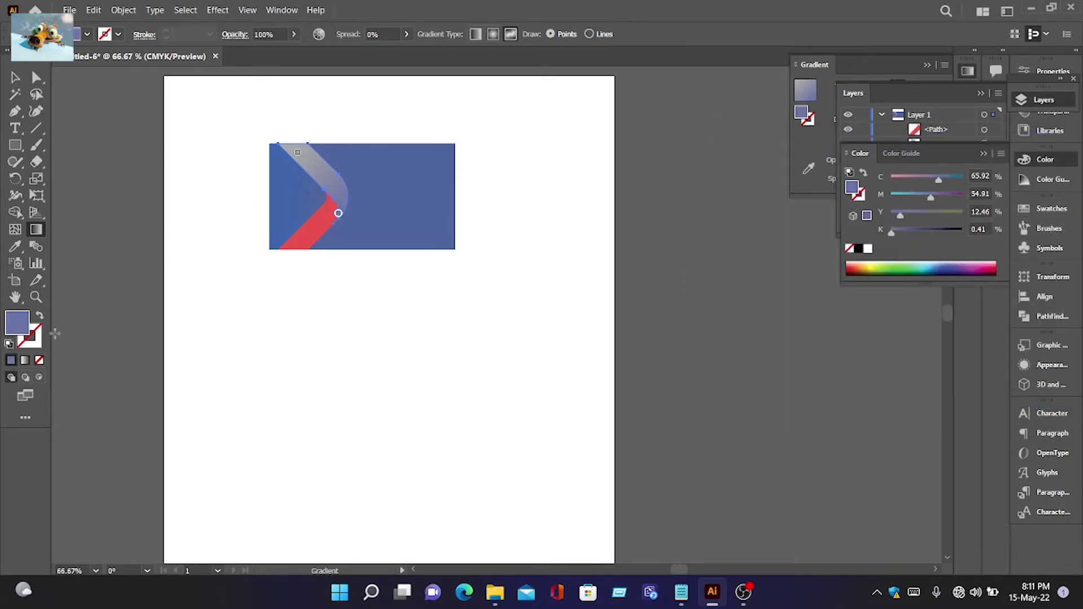
pyautogui.doubleClick(12, 324)
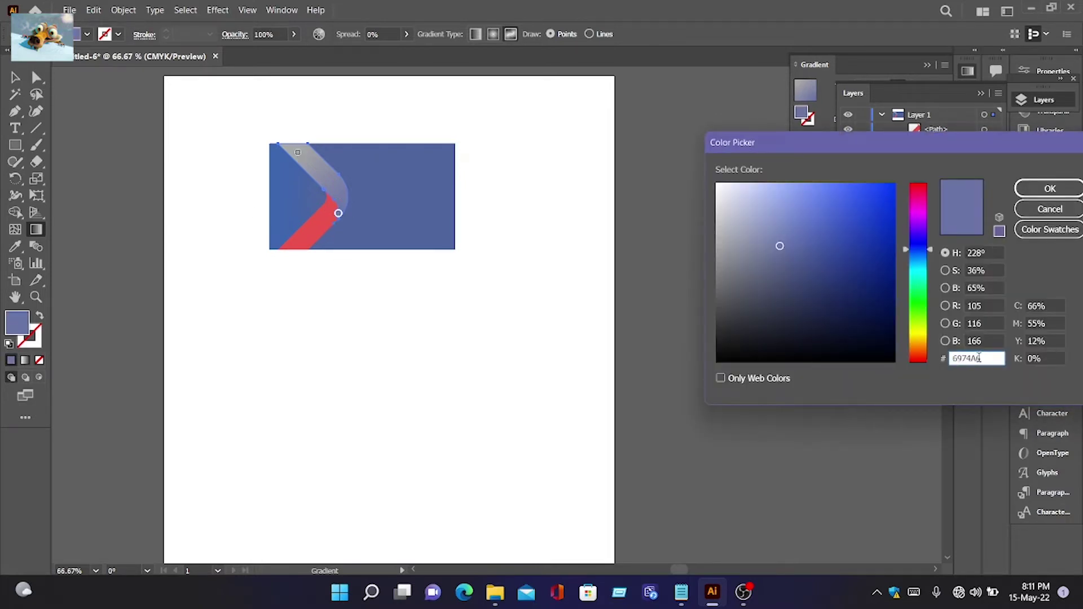
pyautogui.rightClick(973, 358)
pyautogui.click(951, 420)
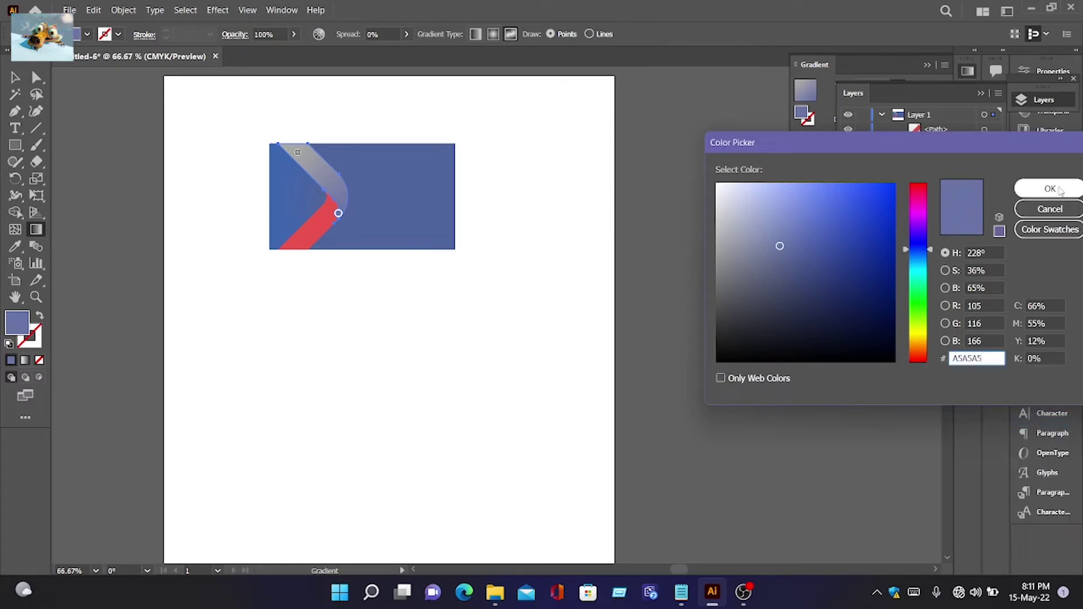
pyautogui.press('Return')
# Step: Add a gradient point midway along the upper arm and color it light grey E8E8EA
pyautogui.click(326, 178)
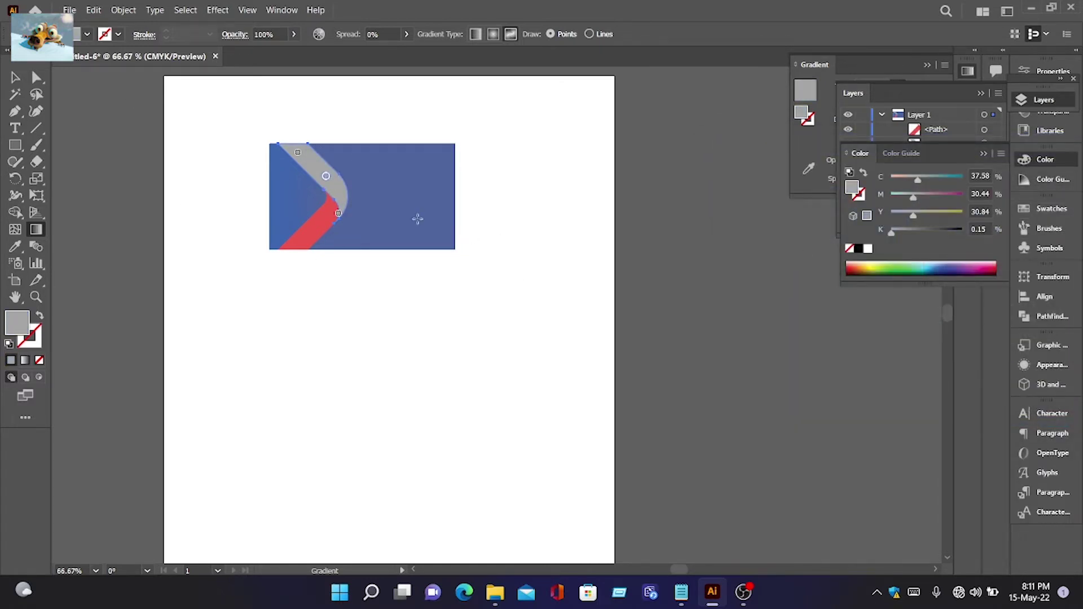
pyautogui.doubleClick(17, 324)
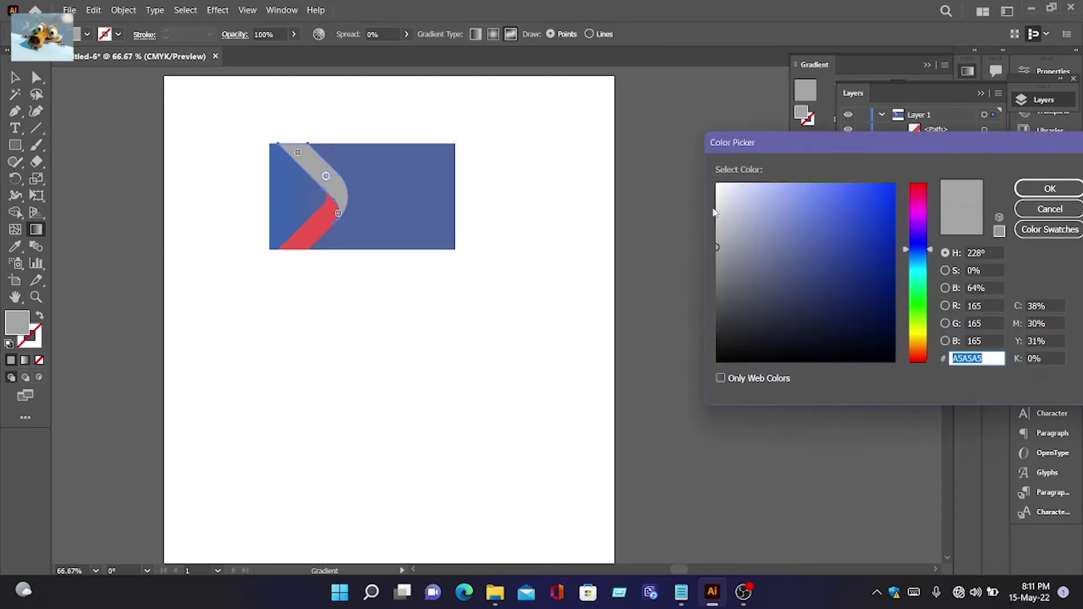
pyautogui.click(719, 205)
pyautogui.click(719, 201)
pyautogui.click(719, 197)
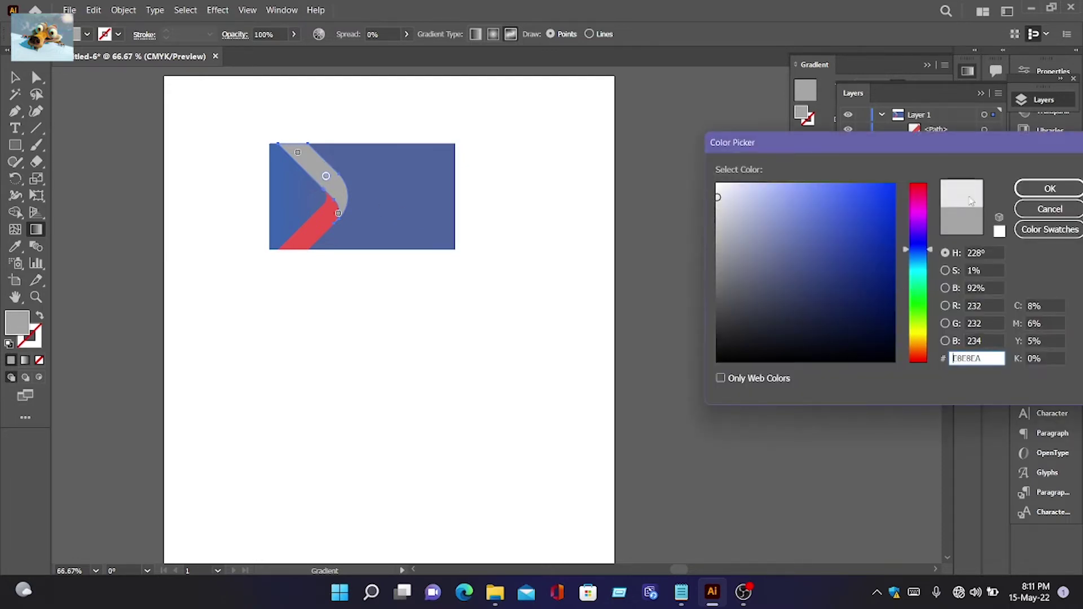
pyautogui.click(1049, 189)
# Step: Fill the chevron's red lower arm with the light grey sampled from the middle of the upper arm
pyautogui.click(14, 77)
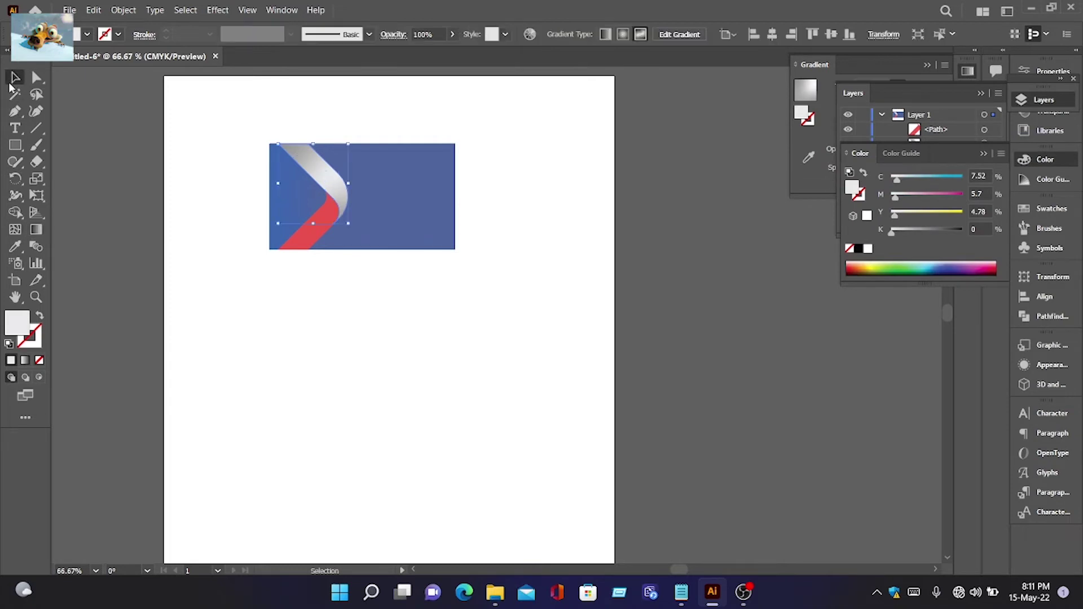
pyautogui.click(299, 244)
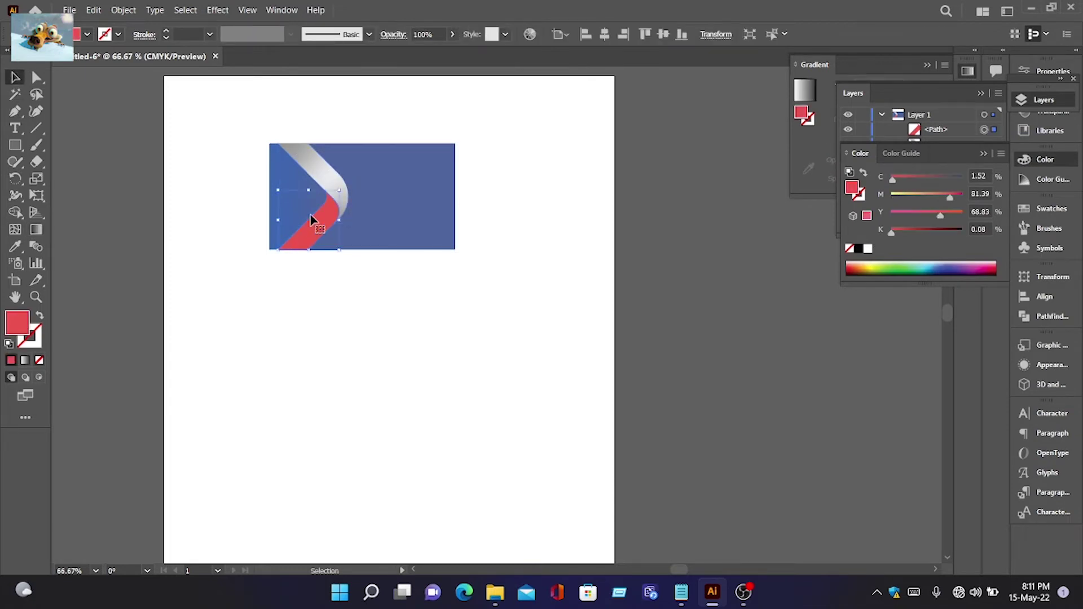
pyautogui.click(14, 247)
pyautogui.click(331, 170)
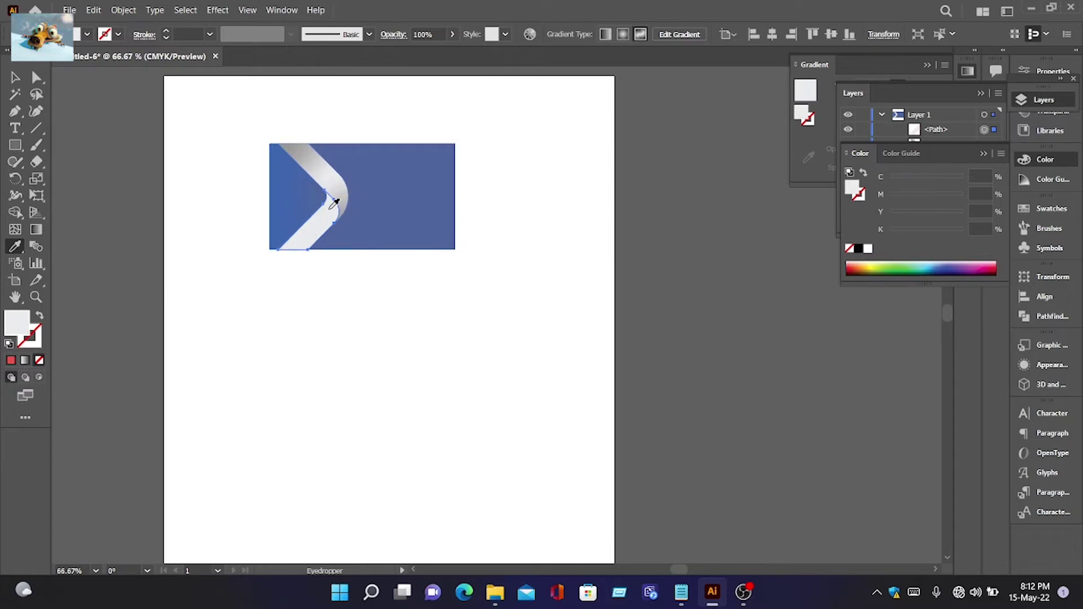
pyautogui.click(35, 230)
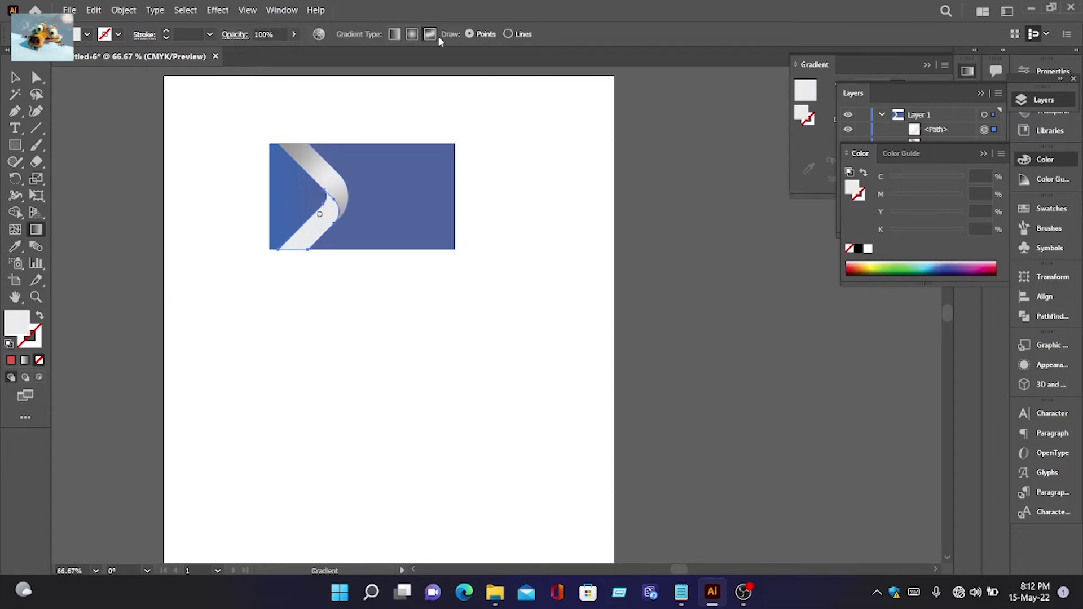
pyautogui.moveTo(320, 215); pyautogui.dragTo(327, 211)
pyautogui.click(316, 226)
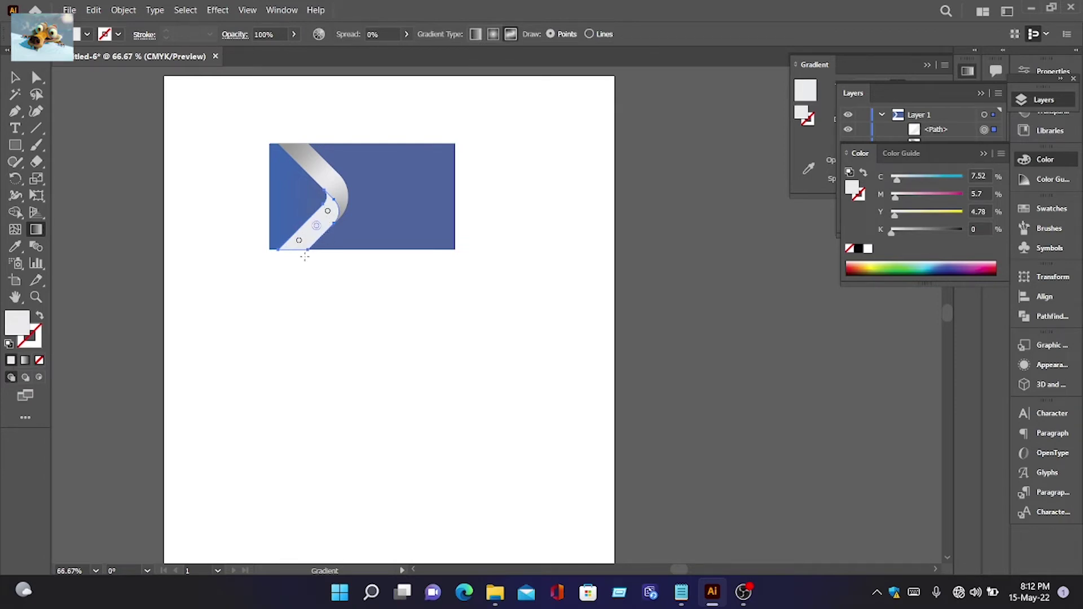
pyautogui.click(14, 247)
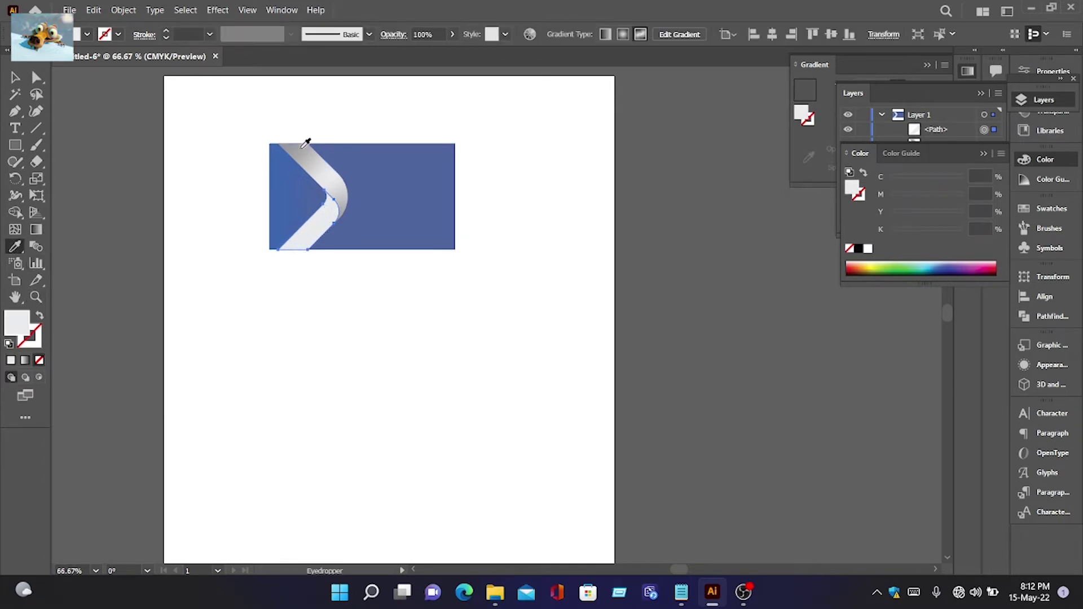
# Step: Place three freeform gradient points along the lower arm, near the fold, midway and near the lower end
pyautogui.press('g')
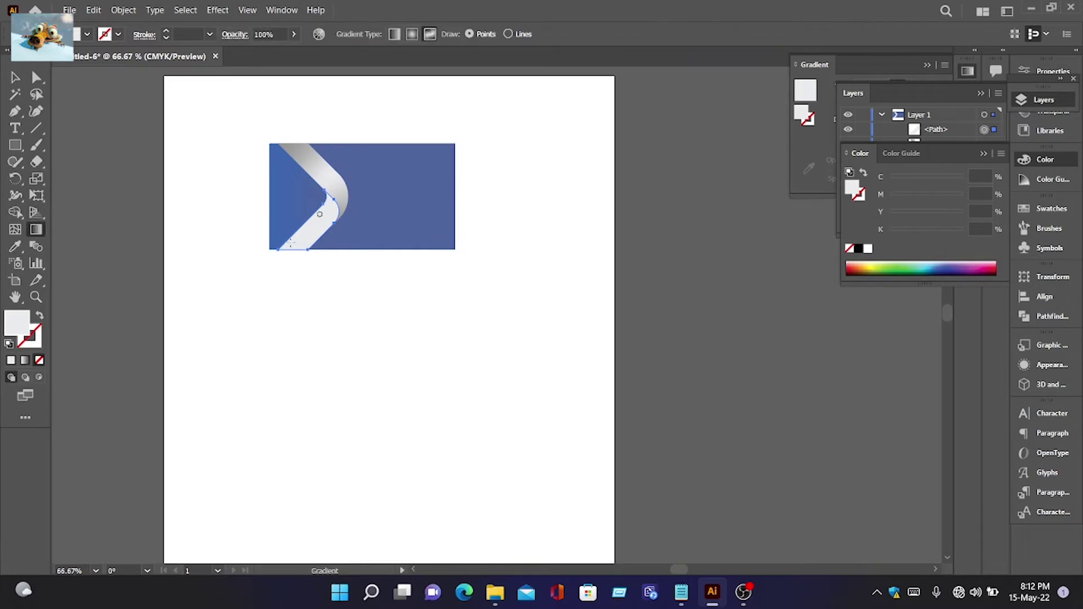
pyautogui.click(329, 206)
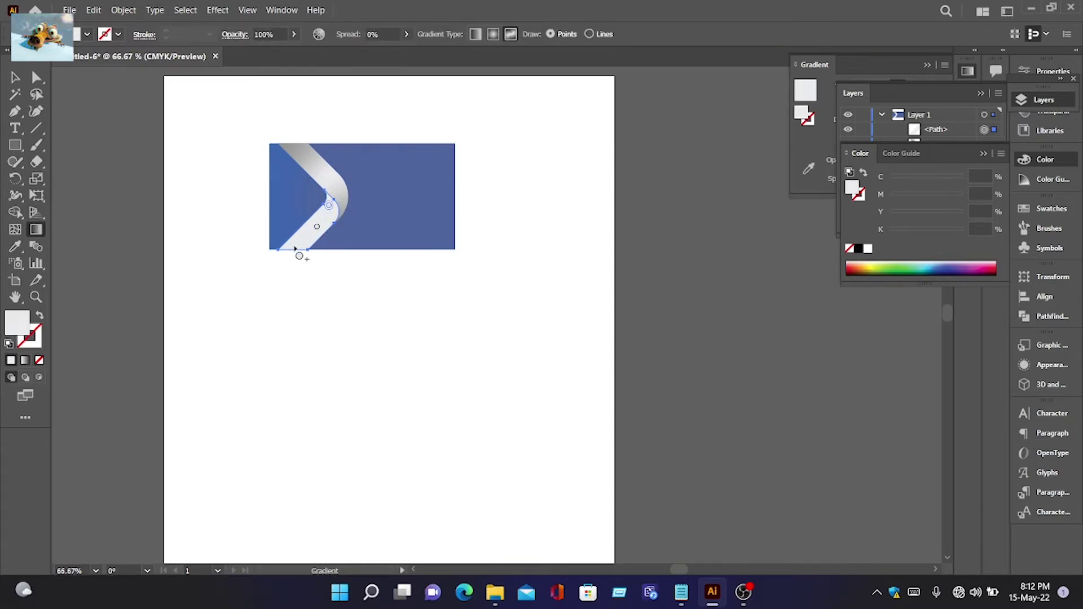
pyautogui.click(329, 208)
pyautogui.click(197, 260)
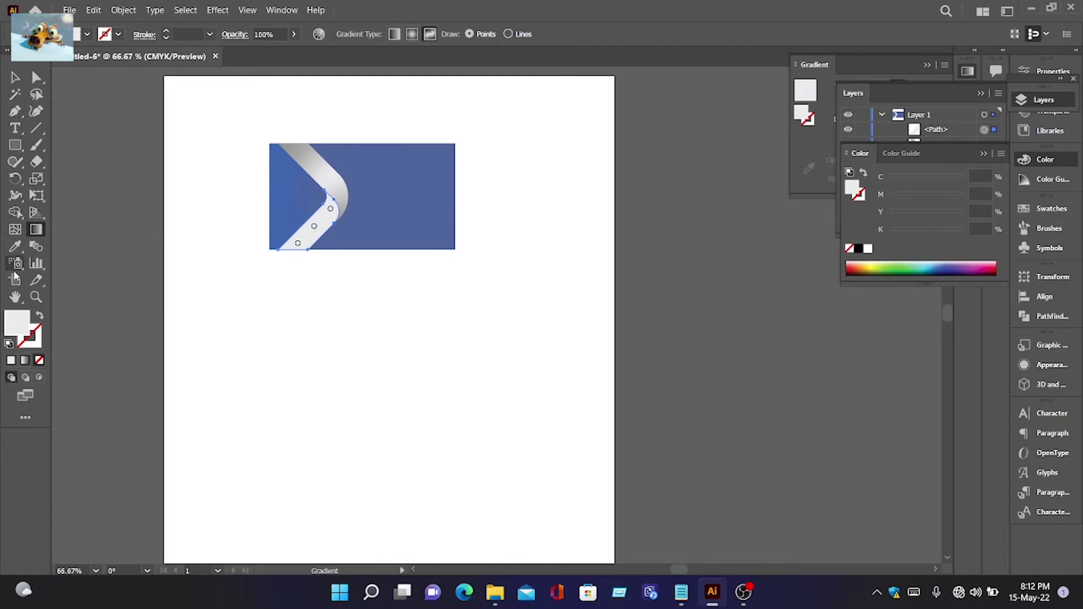
# Step: Copy the hex color A5A4A4 from the gradient point at the upper end of the upper arm
pyautogui.click(15, 77)
pyautogui.click(304, 165)
pyautogui.click(36, 229)
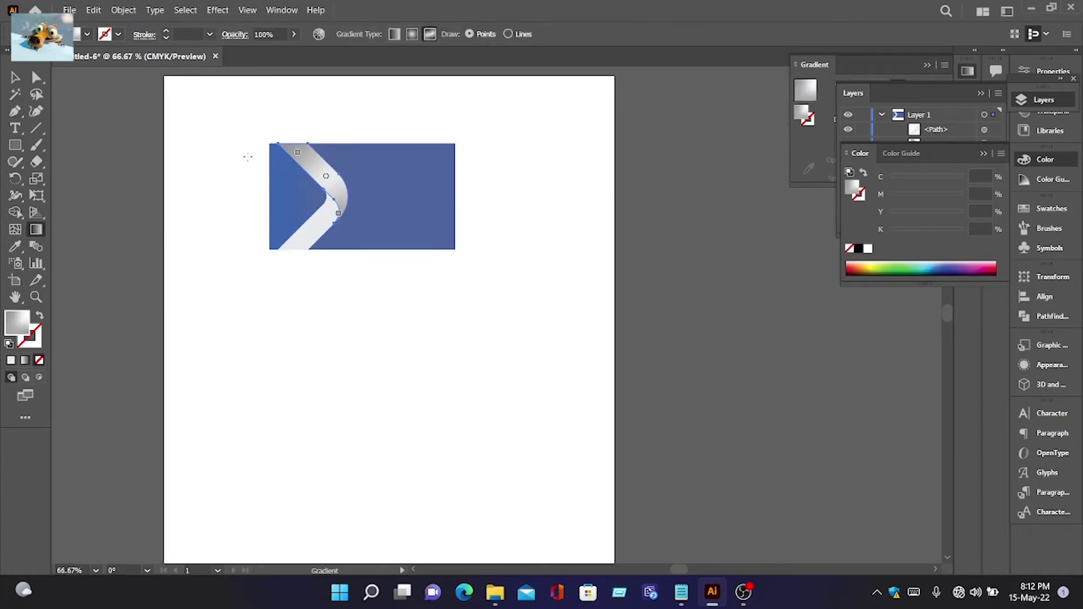
pyautogui.click(297, 154)
pyautogui.doubleClick(17, 322)
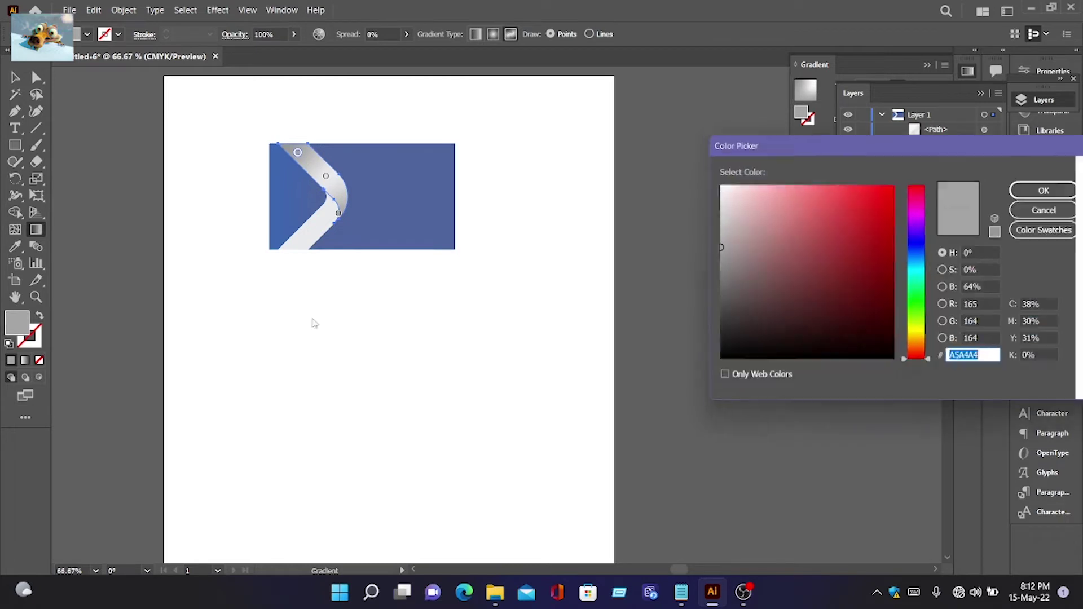
pyautogui.rightClick(976, 356)
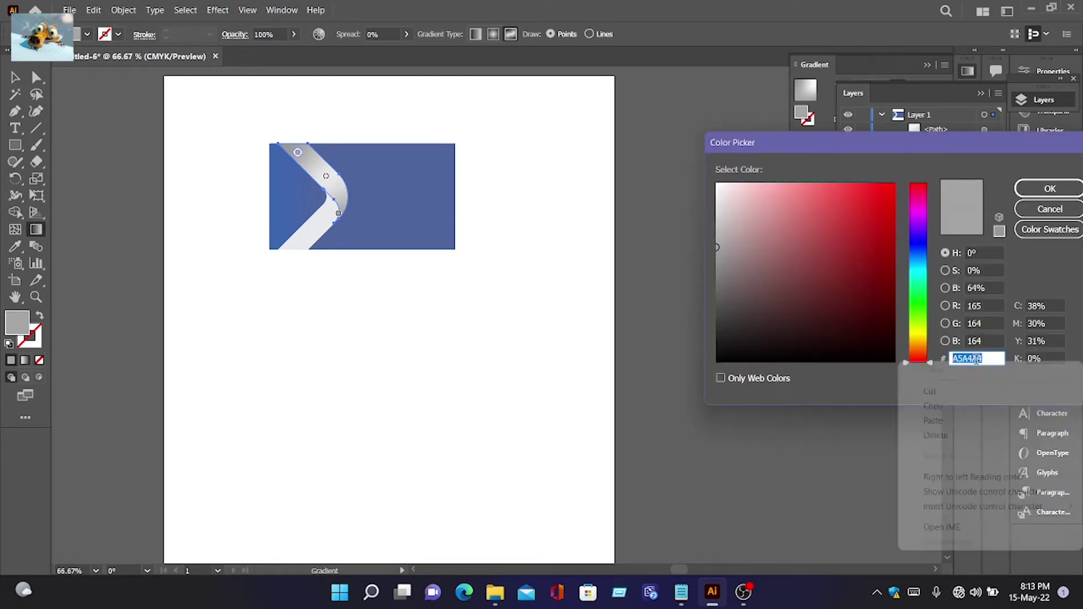
pyautogui.click(953, 406)
pyautogui.click(1049, 189)
# Step: Apply the copied grey A5A4A4 to the middle gradient point of the lower arm
pyautogui.press('v')
pyautogui.click(299, 235)
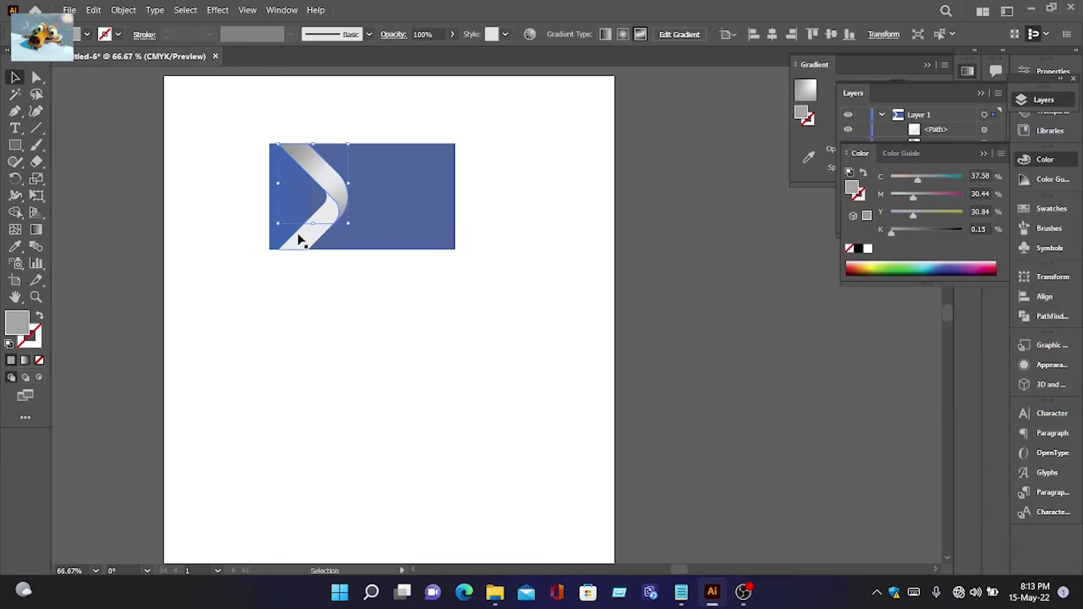
pyautogui.click(35, 229)
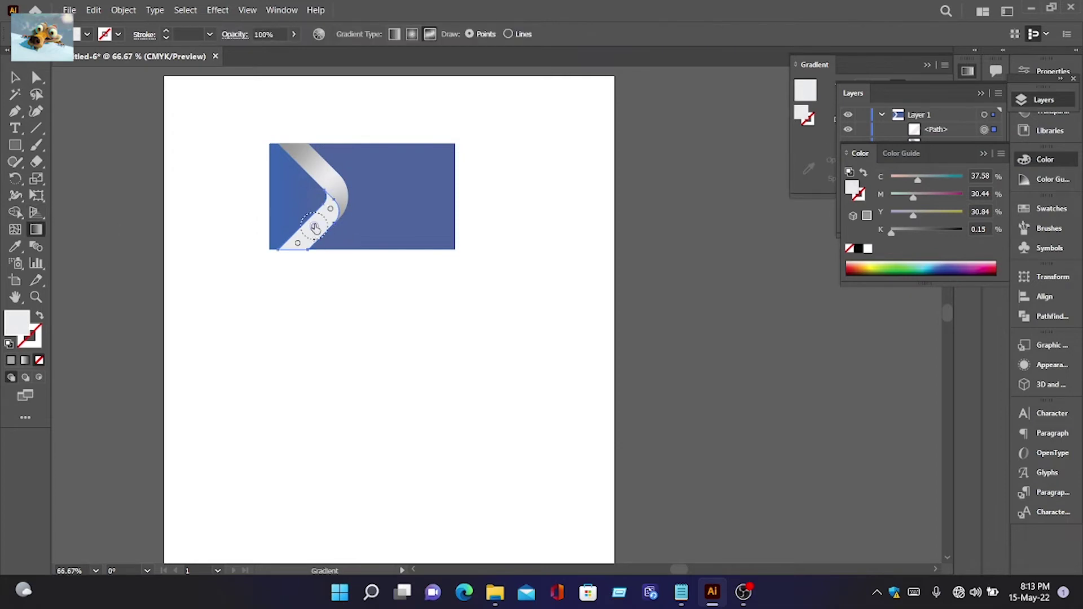
pyautogui.click(314, 227)
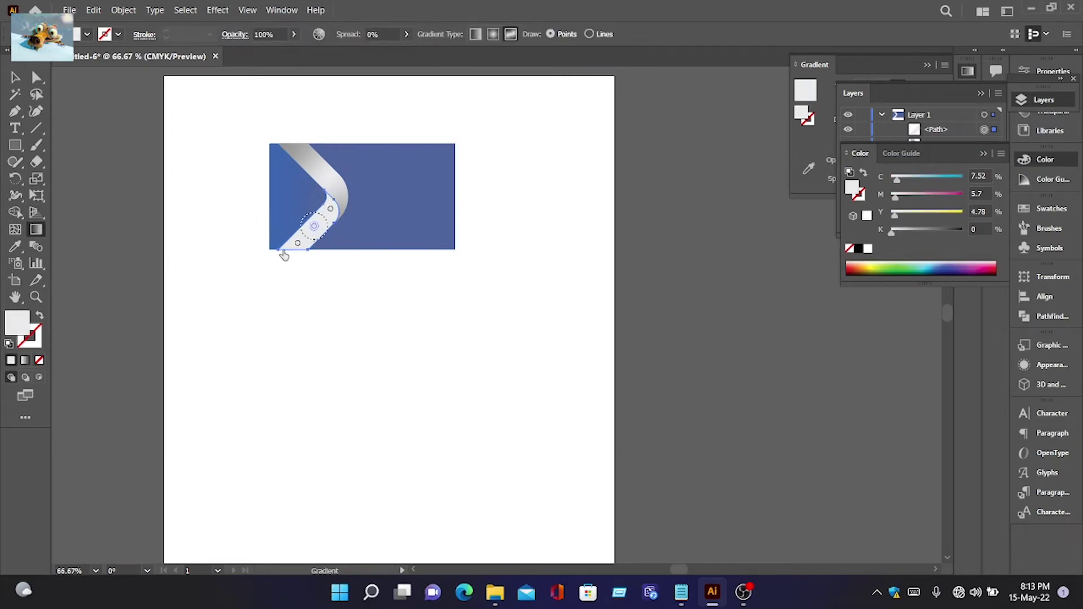
pyautogui.doubleClick(16, 324)
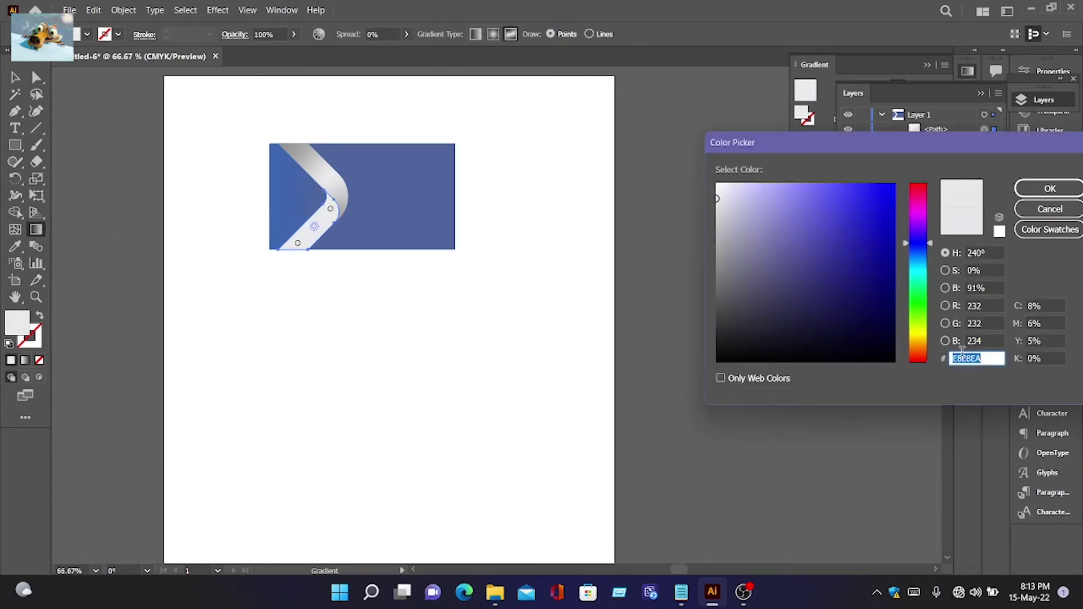
pyautogui.rightClick(962, 352)
pyautogui.click(961, 414)
pyautogui.click(1049, 189)
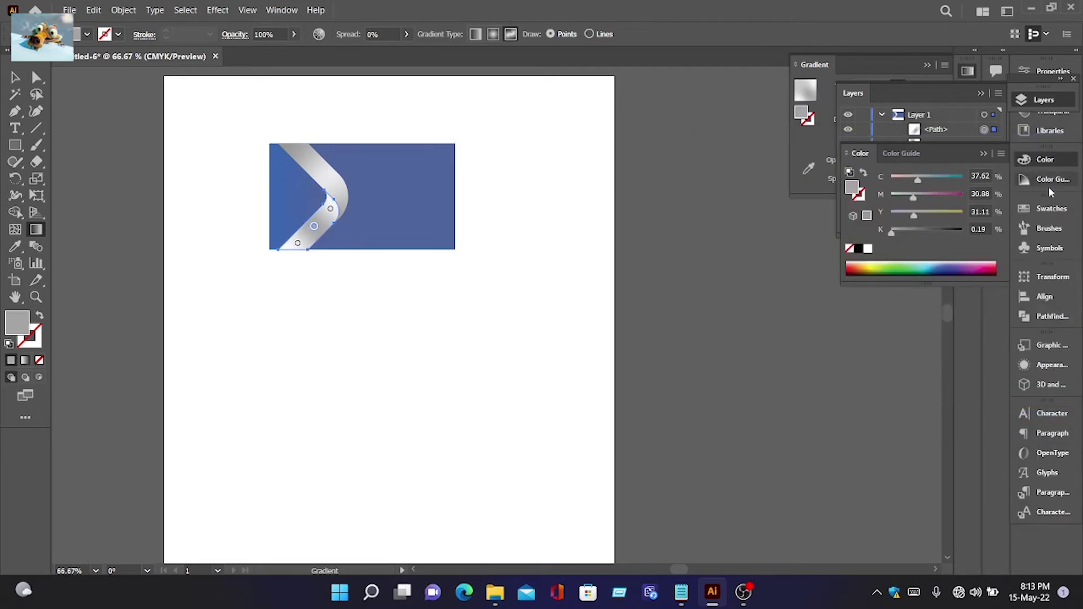
# Step: Move the lower arm's grey point up toward the fold and put its light end point at the arm's lower-left corner
pyautogui.scroll(2, 341, 198)
pyautogui.moveTo(282, 266); pyautogui.dragTo(304, 230)
pyautogui.click(331, 221)
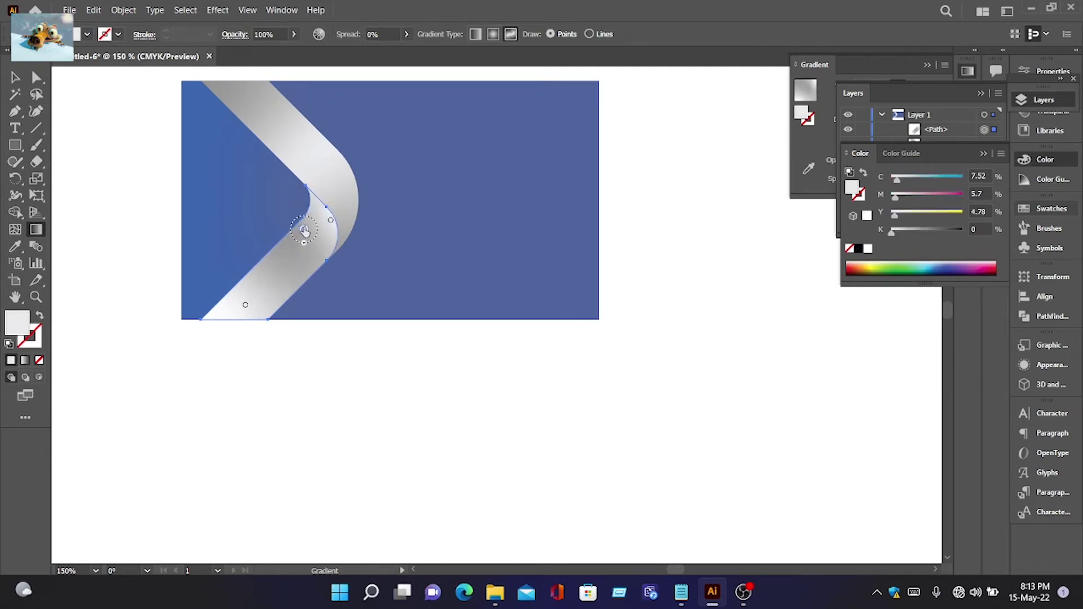
pyautogui.moveTo(244, 305); pyautogui.dragTo(227, 360)
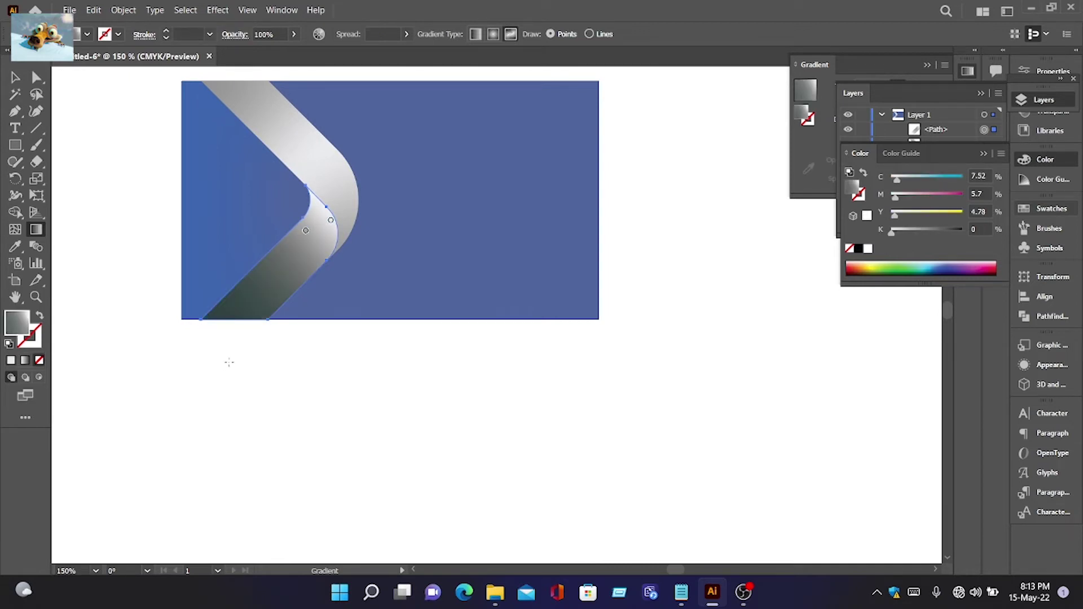
pyautogui.click(257, 293)
pyautogui.moveTo(257, 293); pyautogui.dragTo(208, 319)
# Step: Add a second grey gradient point to the lower arm and position both grey points along its inner edge
pyautogui.click(305, 231)
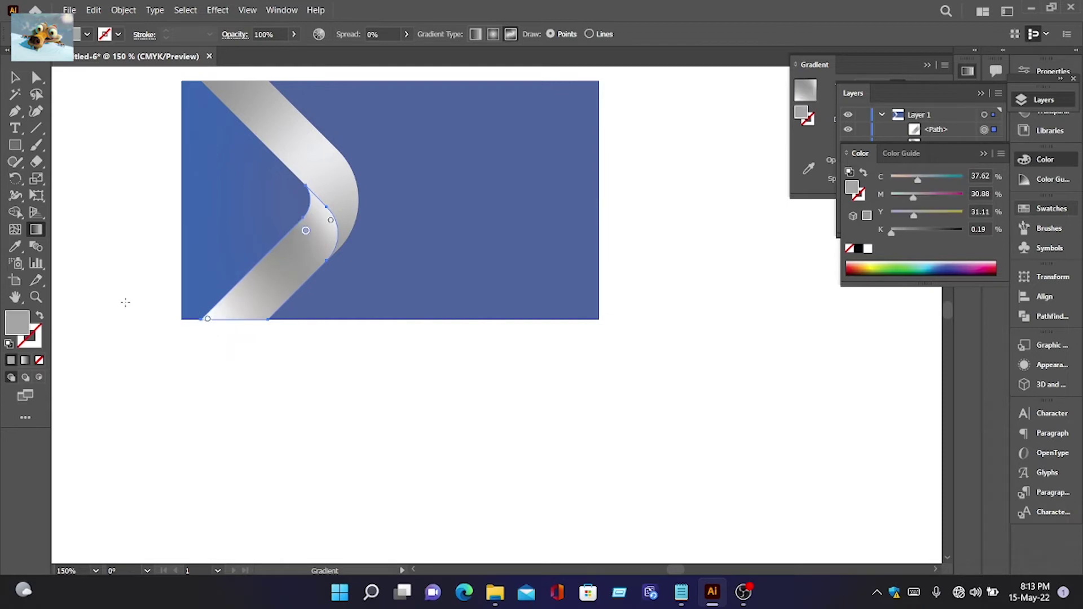
pyautogui.click(258, 285)
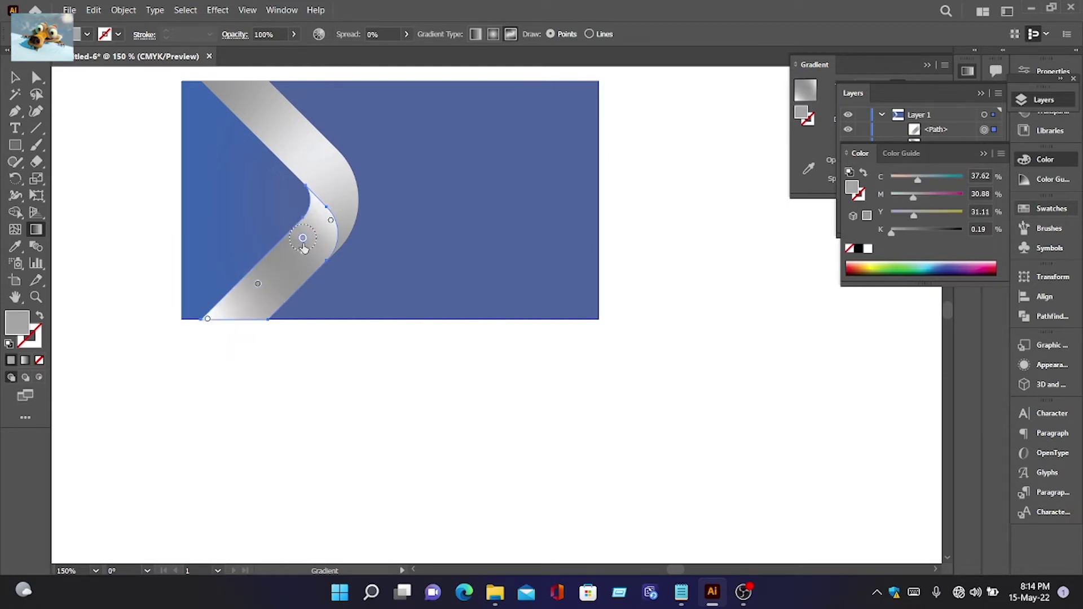
pyautogui.moveTo(257, 283); pyautogui.dragTo(271, 263)
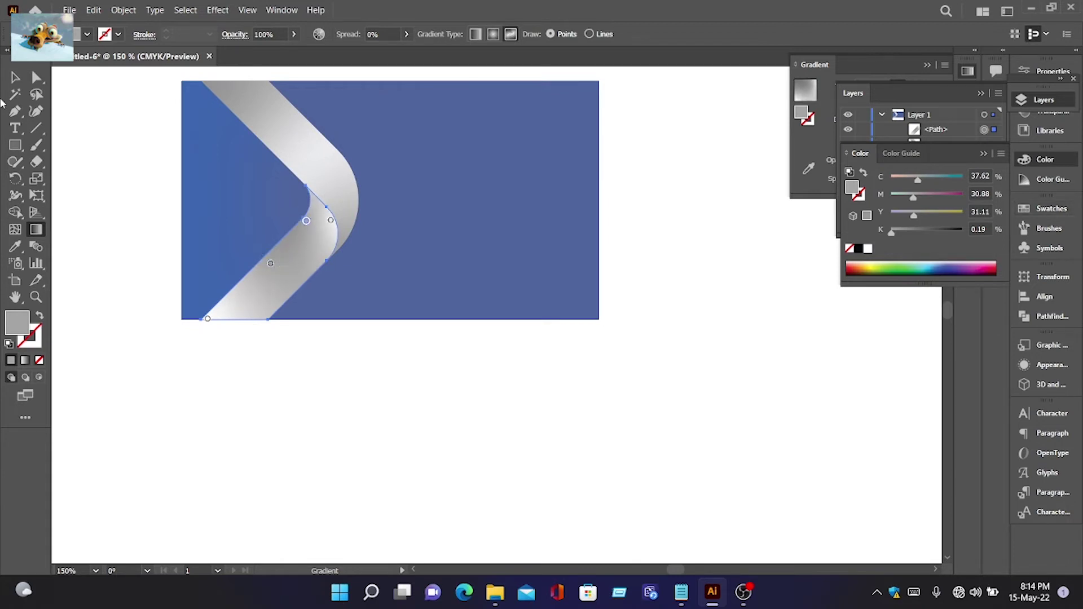
# Step: Fill the card's large right background shape with the copied grey A5A4A4 and darken it to a medium grey
pyautogui.press('v')
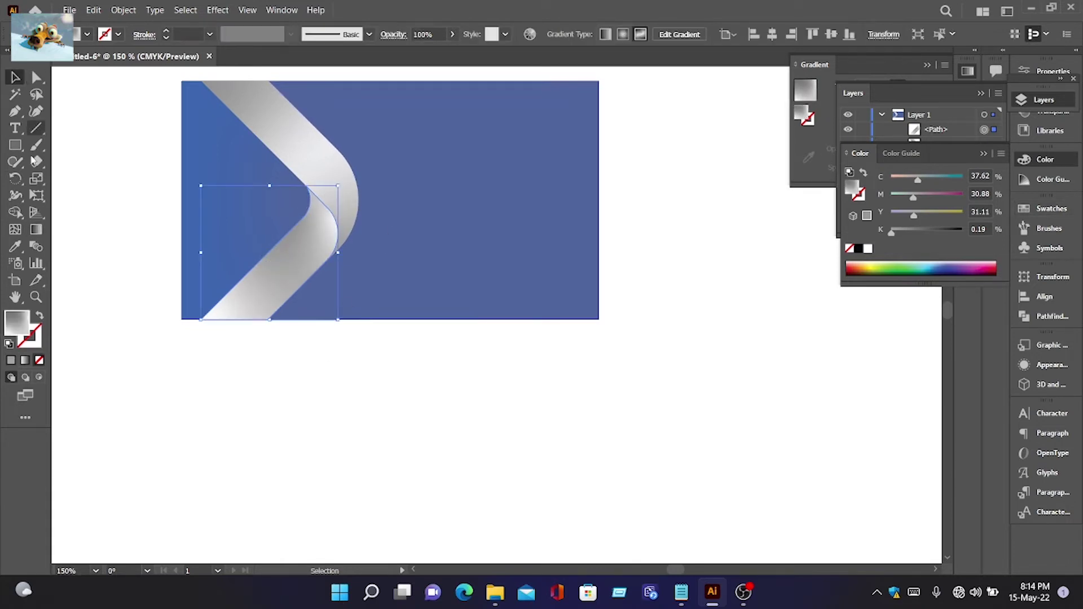
pyautogui.click(483, 173)
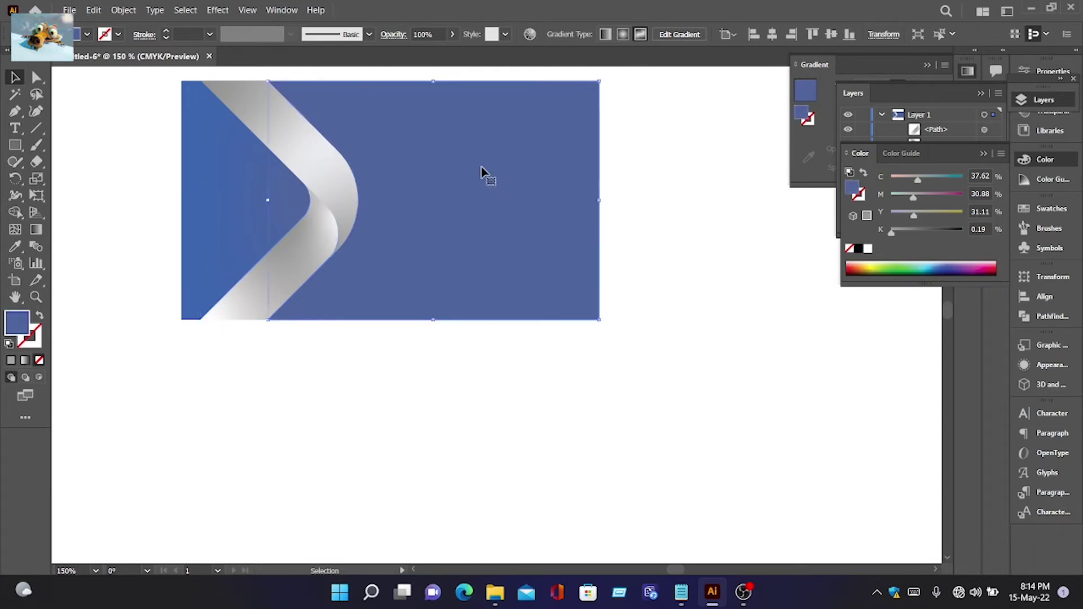
pyautogui.doubleClick(15, 326)
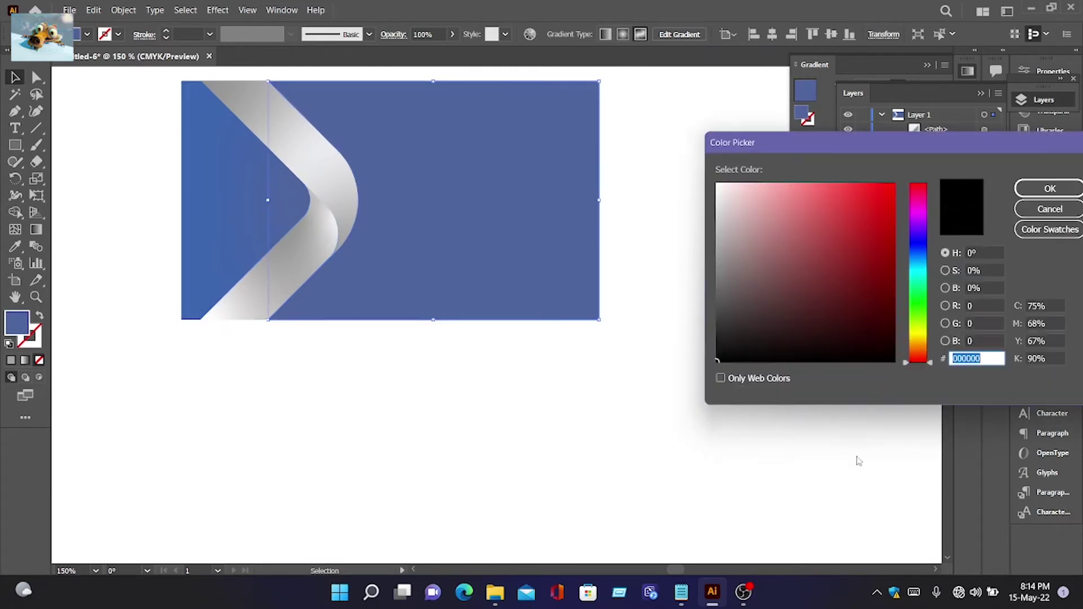
pyautogui.rightClick(985, 370)
pyautogui.click(972, 416)
pyautogui.click(1038, 191)
pyautogui.doubleClick(18, 322)
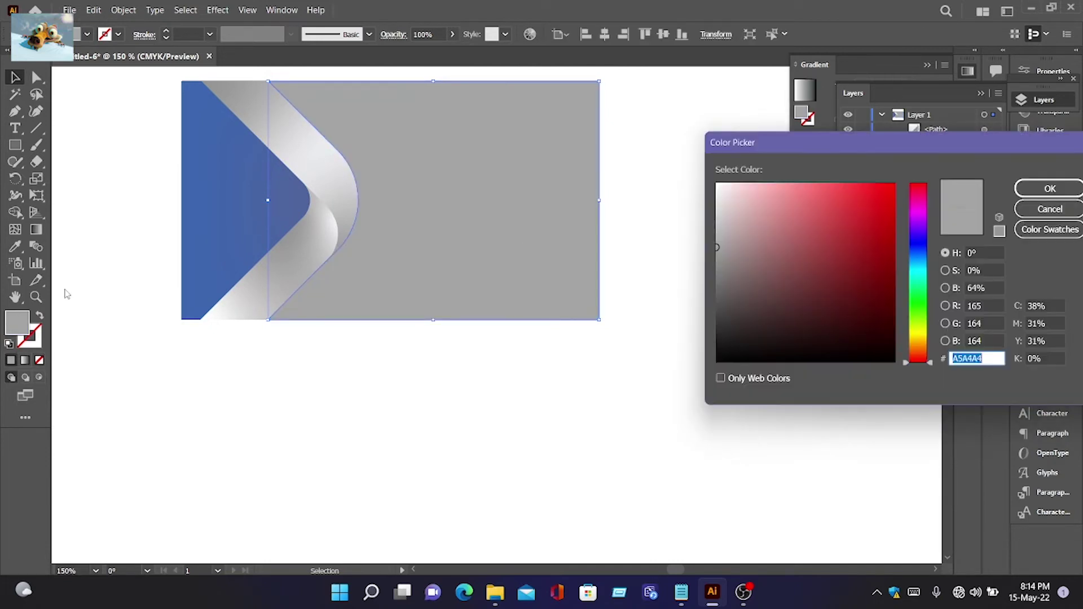
pyautogui.moveTo(716, 250); pyautogui.dragTo(715, 264)
pyautogui.click(1049, 189)
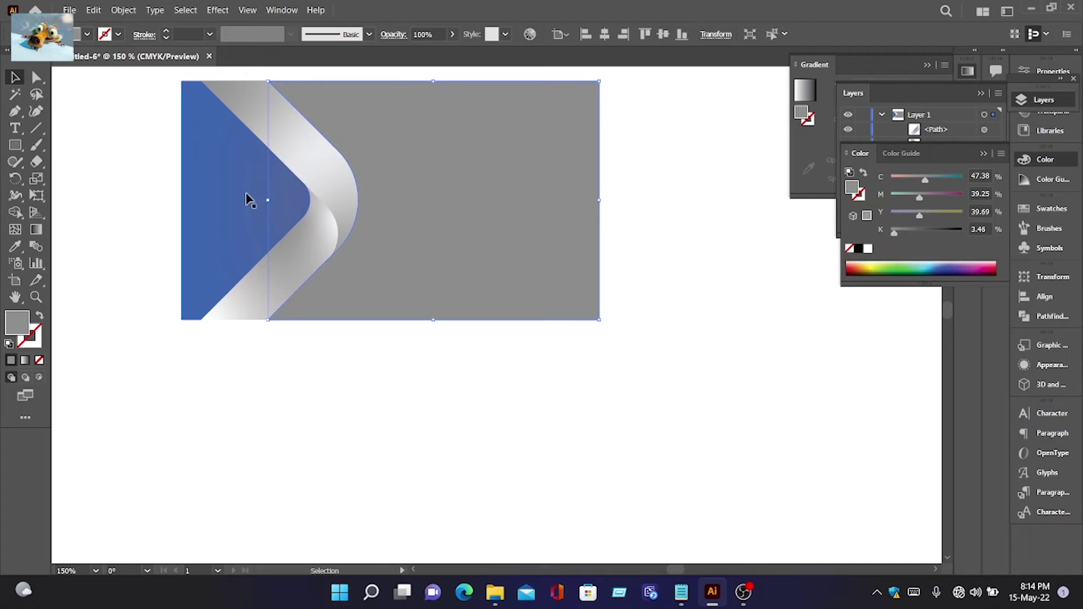
# Step: Fill the pointed blue shape inside the chevron with a very light grey, about C 9, M 7, Y 7, K 0, and deselect it
pyautogui.click(208, 164)
pyautogui.doubleClick(18, 322)
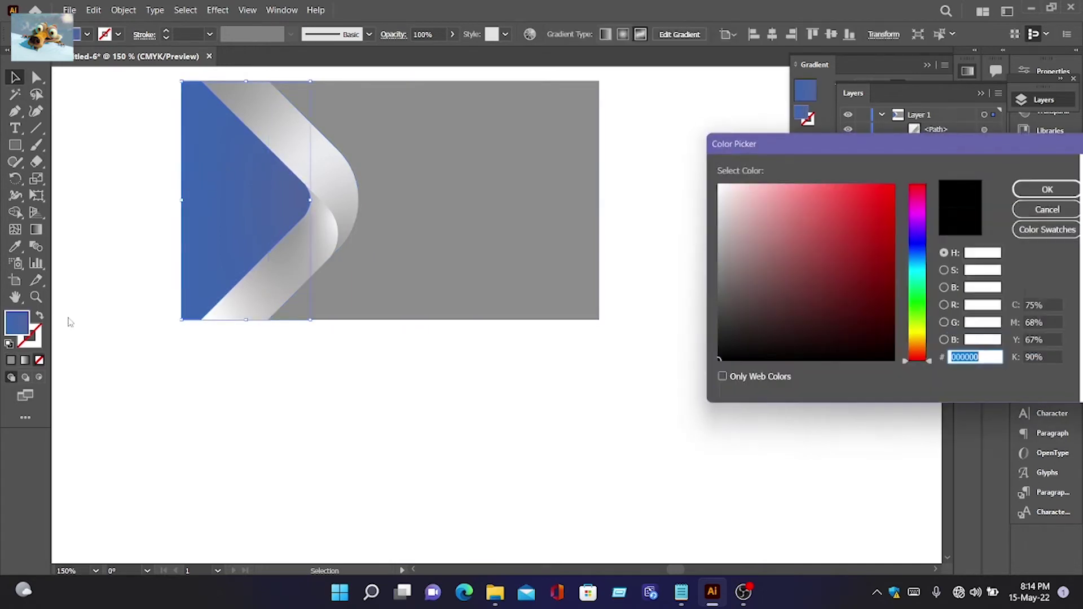
pyautogui.click(720, 204)
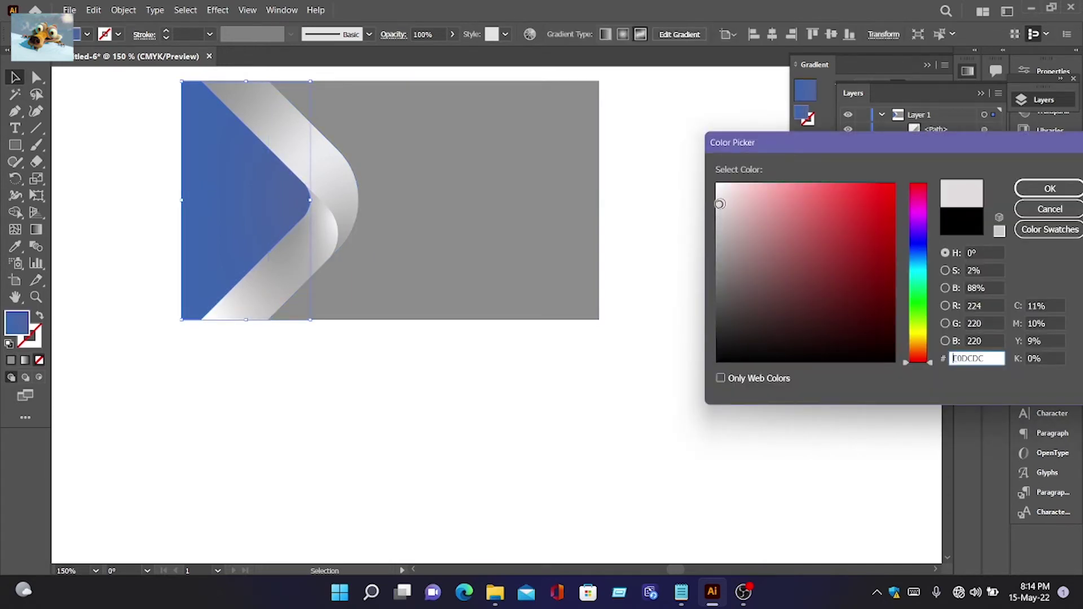
pyautogui.click(1049, 188)
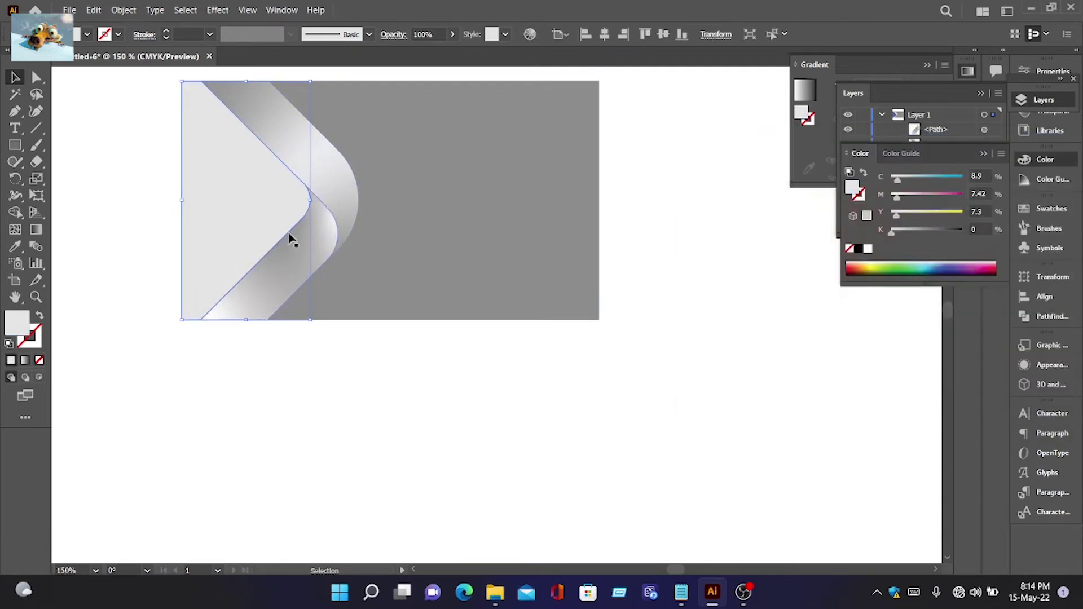
pyautogui.scroll(1, 299, 200)
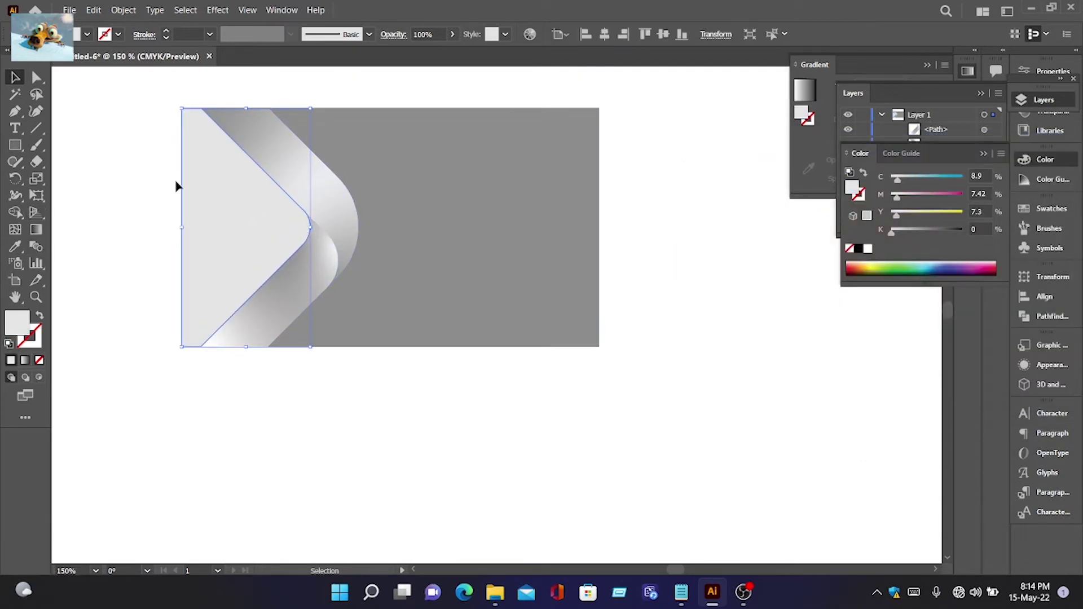
pyautogui.scroll(-2, 186, 180)
pyautogui.click(144, 129)
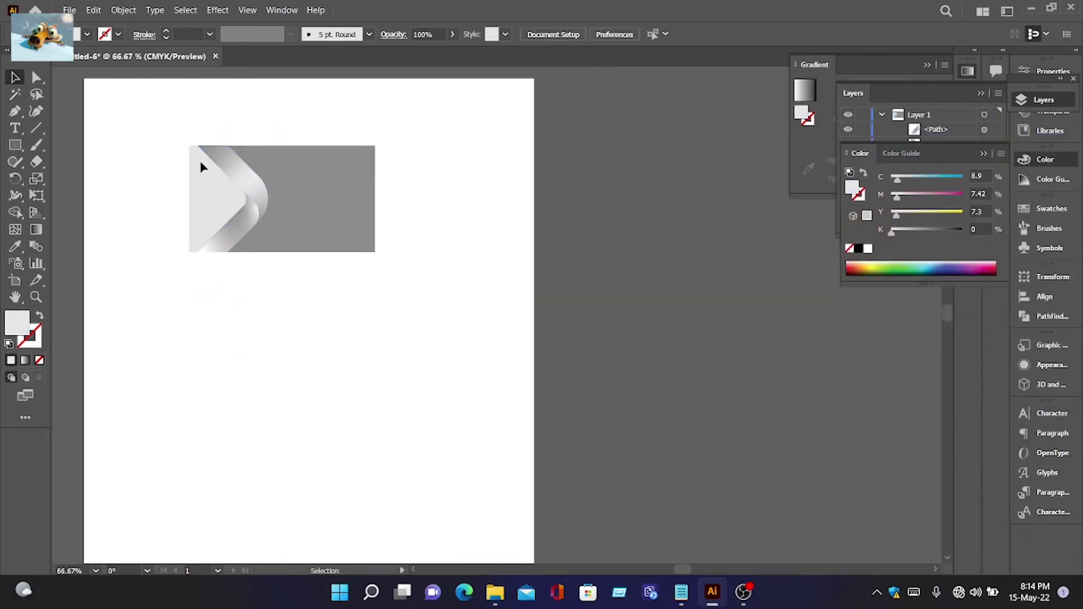
pyautogui.scroll(2, 222, 194)
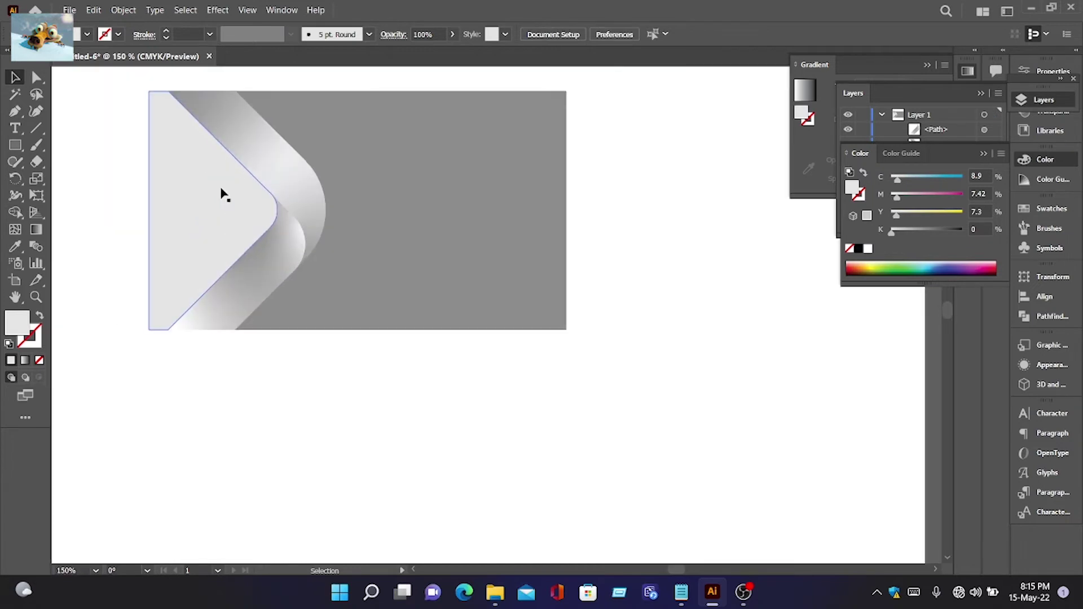
pyautogui.scroll(1, 278, 173)
pyautogui.click(157, 228)
pyautogui.click(63, 79)
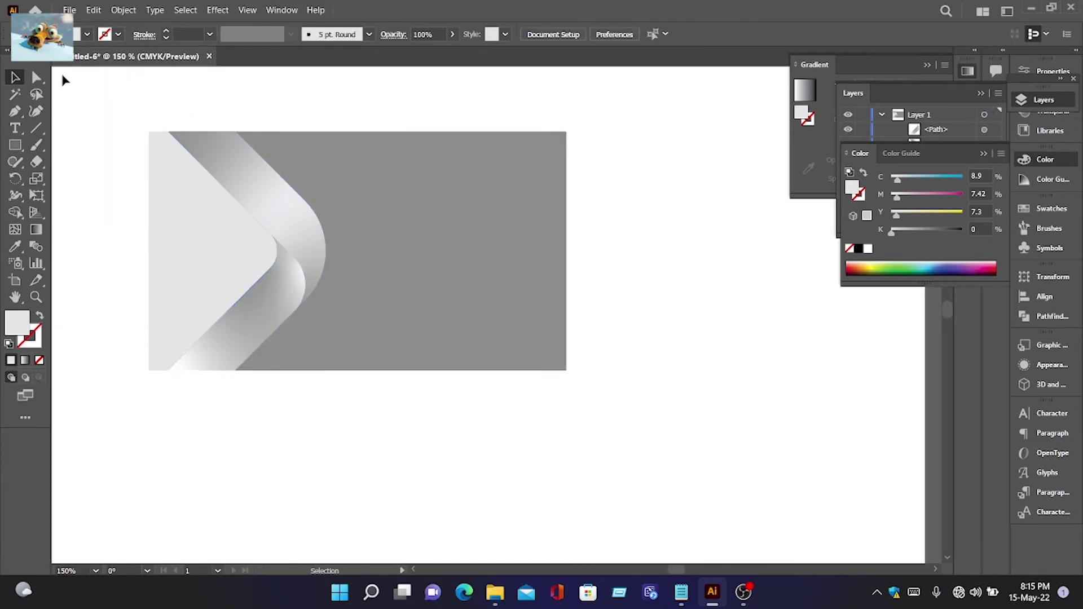
# Step: Open best12.png and copy its logo image
pyautogui.click(70, 10)
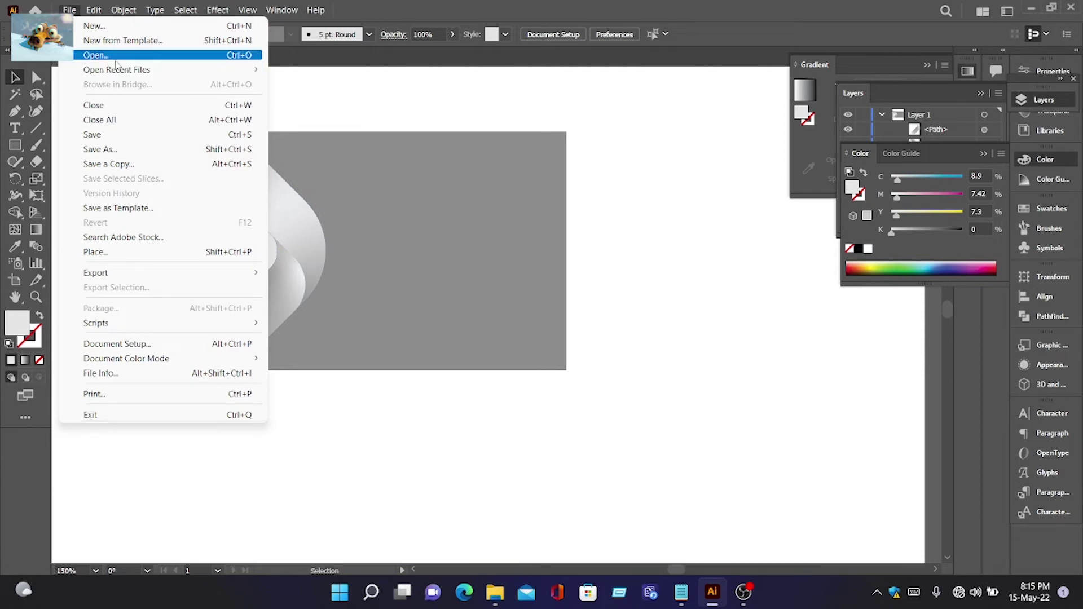
pyautogui.click(85, 53)
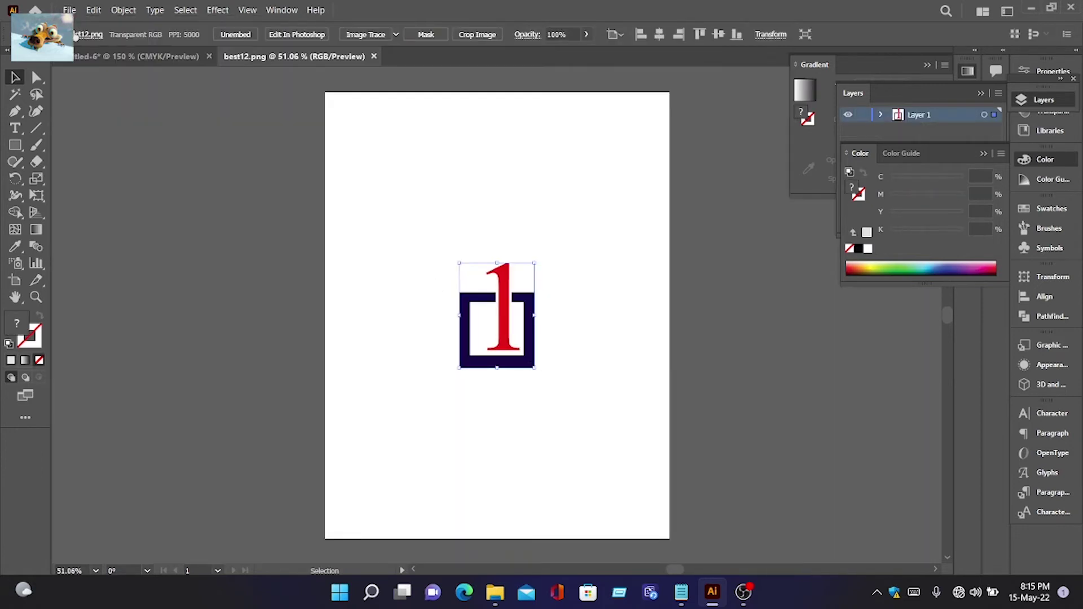
pyautogui.click(93, 9)
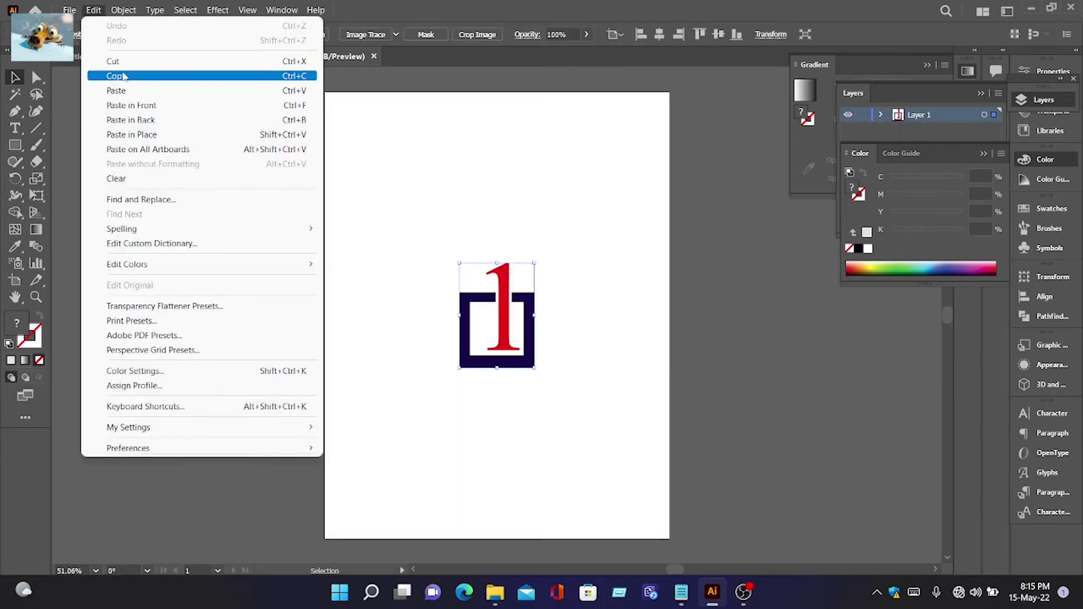
pyautogui.click(135, 76)
# Step: Paste the copied logo in place in the card document
pyautogui.click(119, 55)
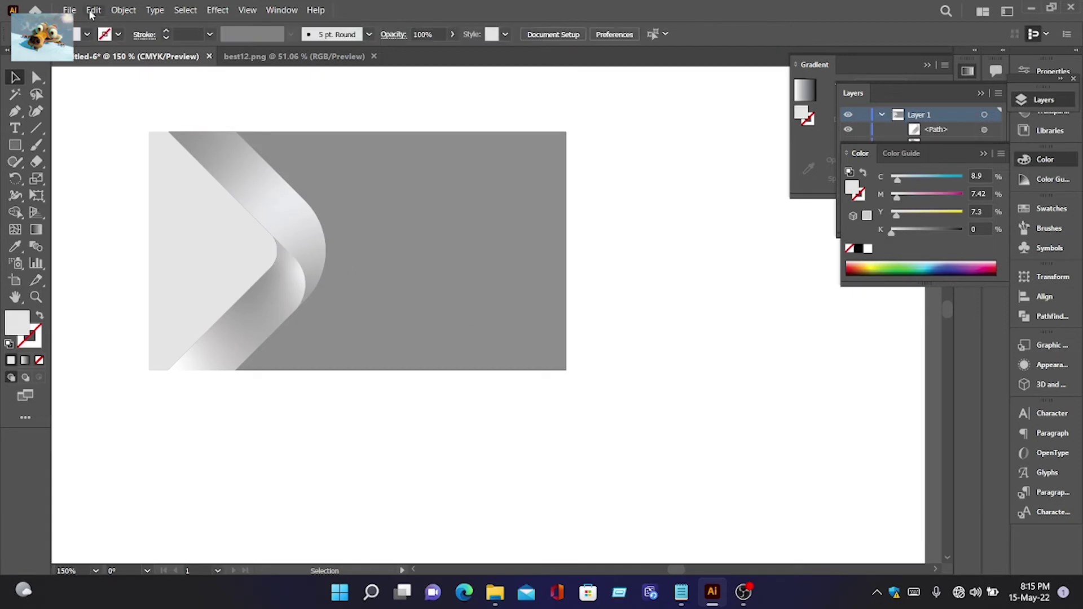
pyautogui.click(93, 10)
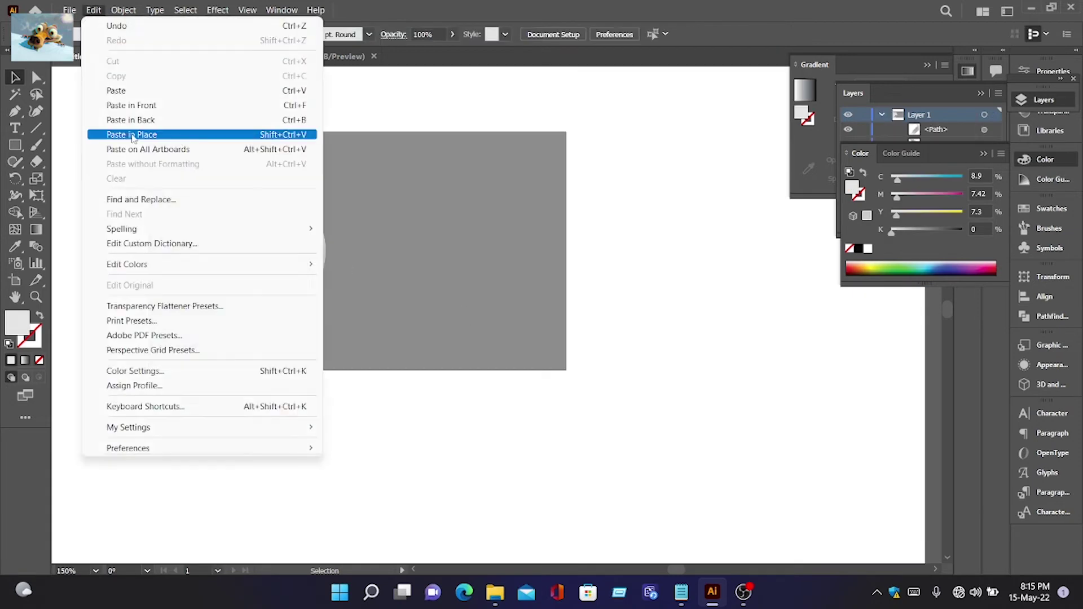
pyautogui.click(134, 136)
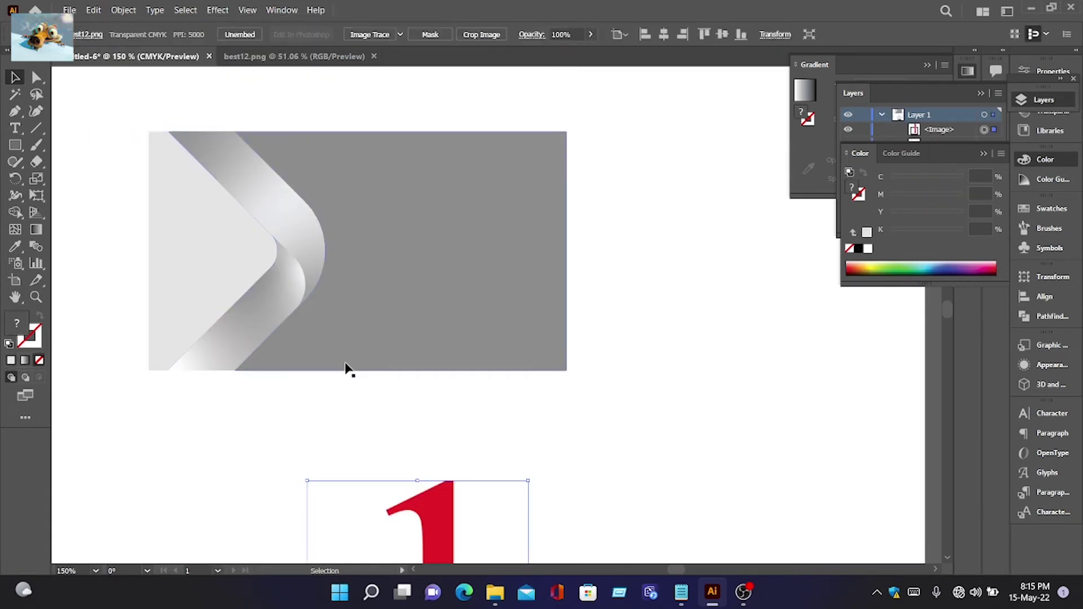
pyautogui.scroll(-2, 381, 361)
pyautogui.scroll(-2, 523, 377)
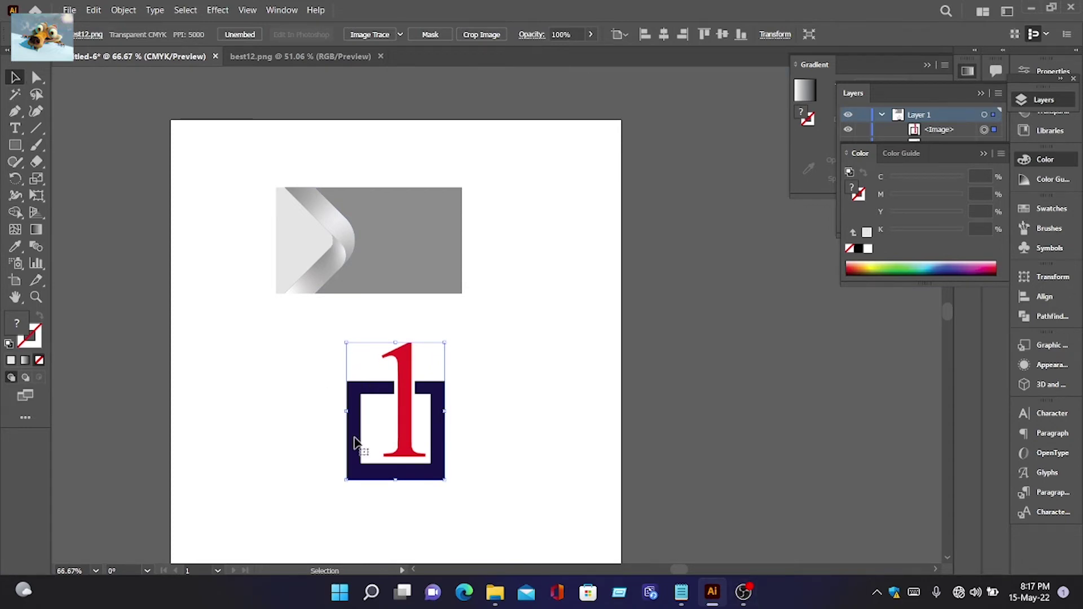
# Step: Scale the logo down and position it on the light-grey area inside the chevron
pyautogui.moveTo(347, 411); pyautogui.dragTo(307, 240)
pyautogui.hotkey('ctrl', '=')
pyautogui.hotkey('ctrl', '=')
pyautogui.hotkey('ctrl', '=')
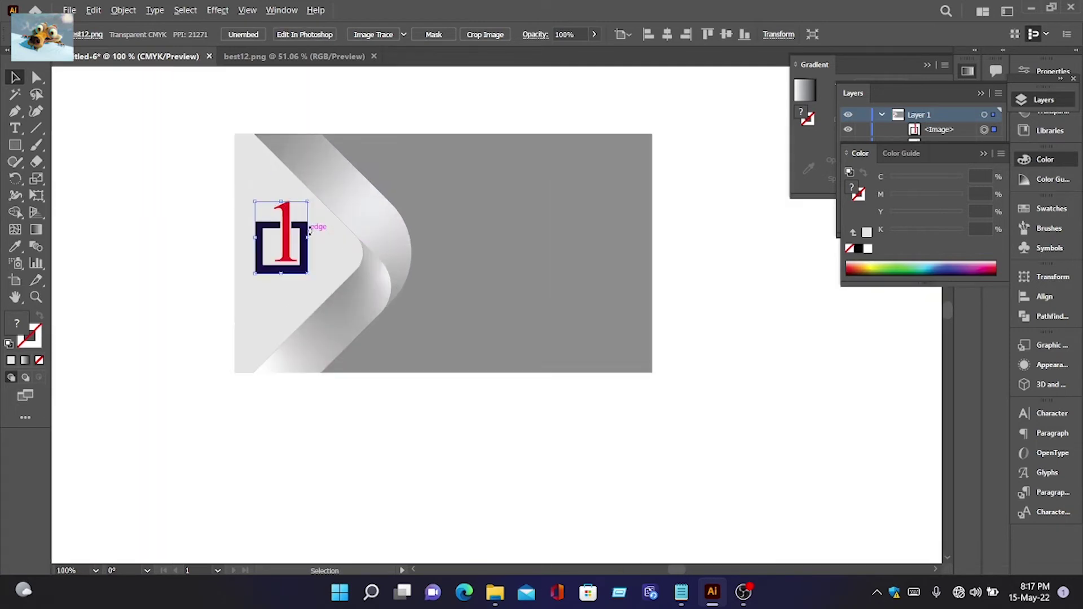
pyautogui.moveTo(241, 236); pyautogui.dragTo(302, 241)
# Step: Add the text BEST ONE and center it just beneath the logo
pyautogui.click(15, 128)
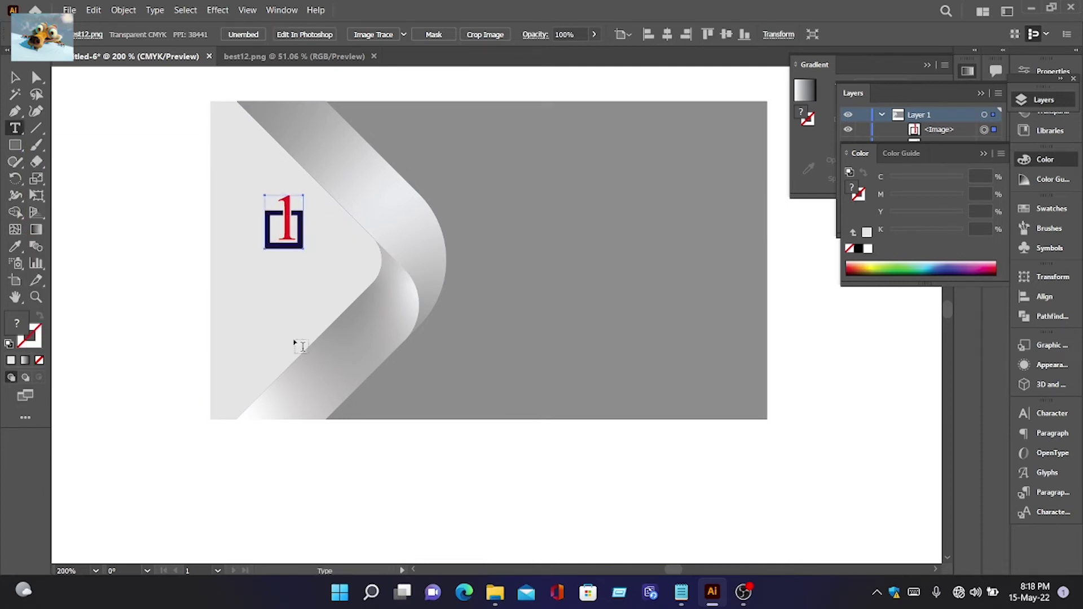
pyautogui.click(273, 275)
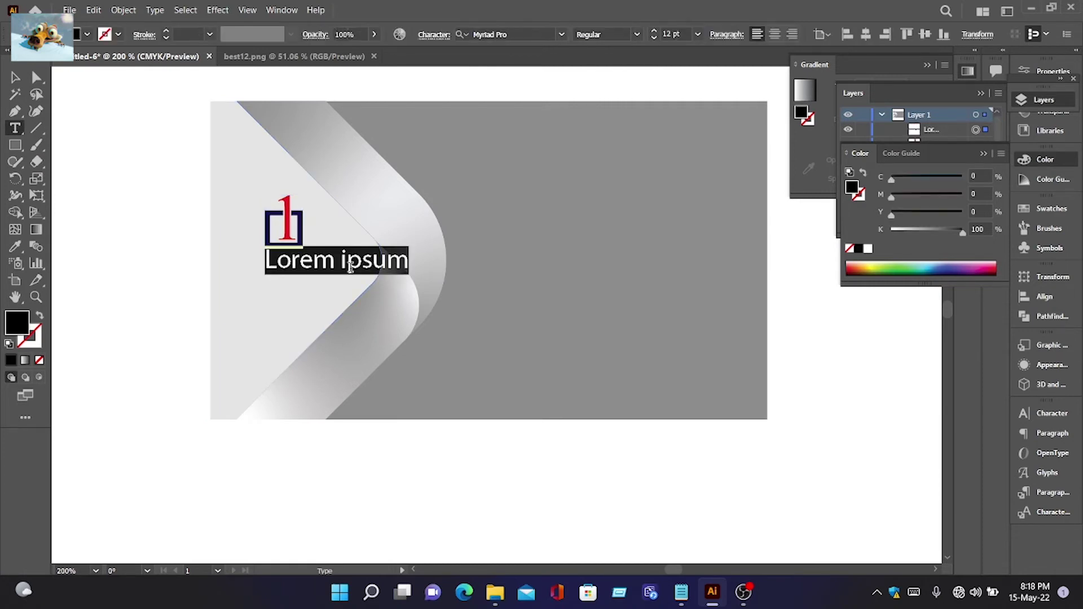
pyautogui.write('BEST O')
pyautogui.press('BackSpace')
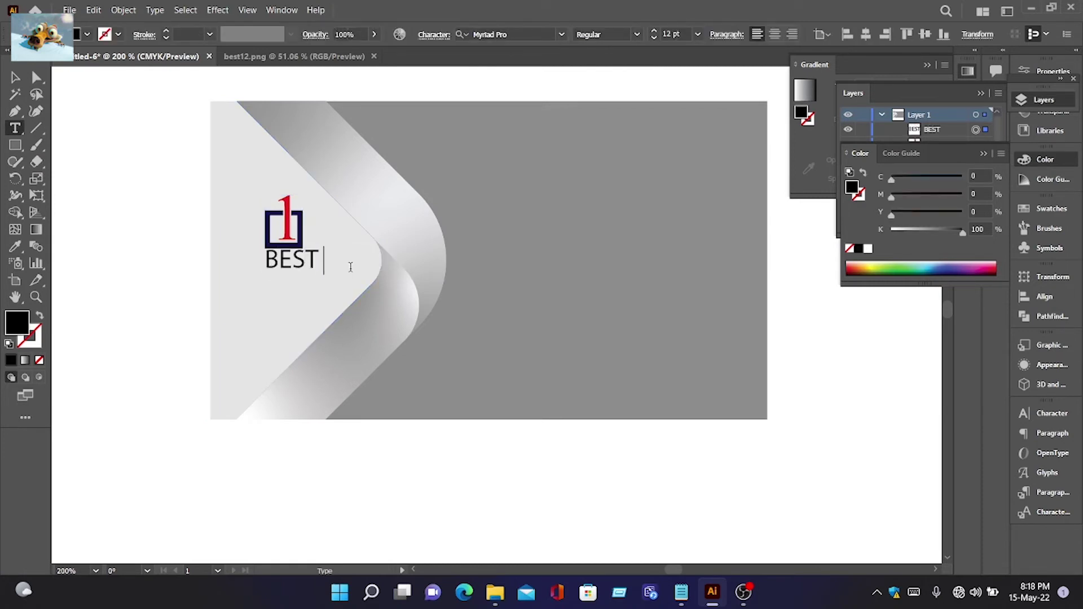
pyautogui.write('ONE')
pyautogui.click(11, 78)
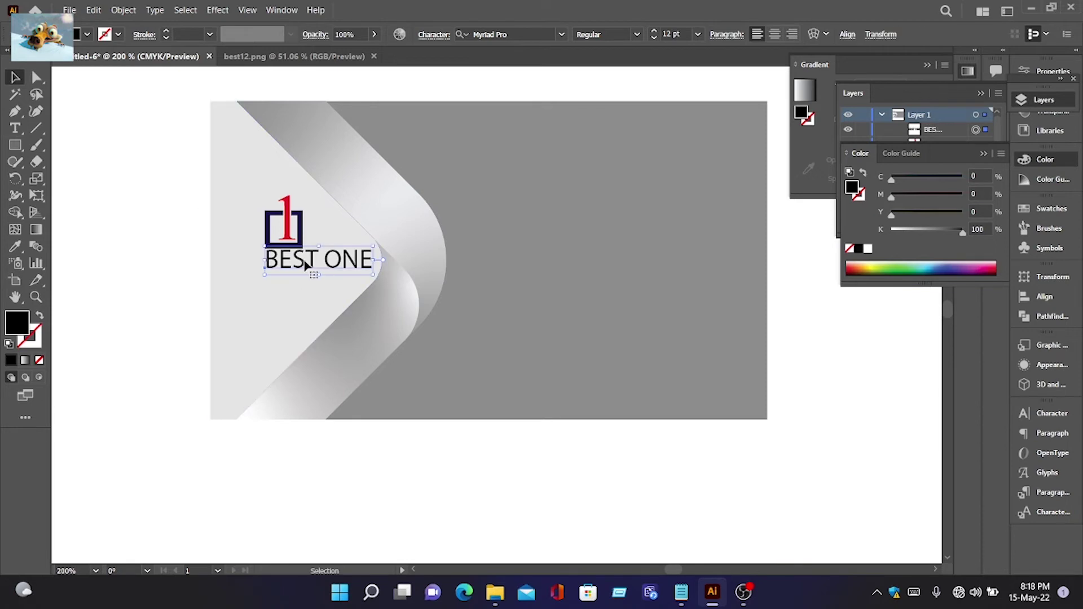
pyautogui.moveTo(308, 266); pyautogui.dragTo(286, 276)
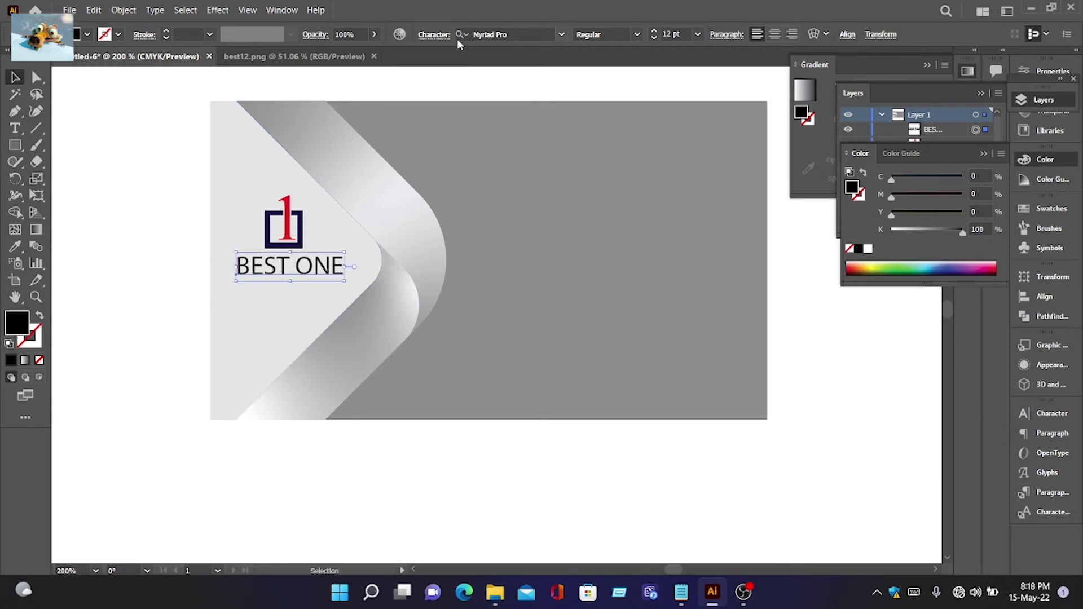
# Step: Set the BEST ONE text in the Impact font and color it red FC1D06
pyautogui.click(538, 39)
pyautogui.click(516, 118)
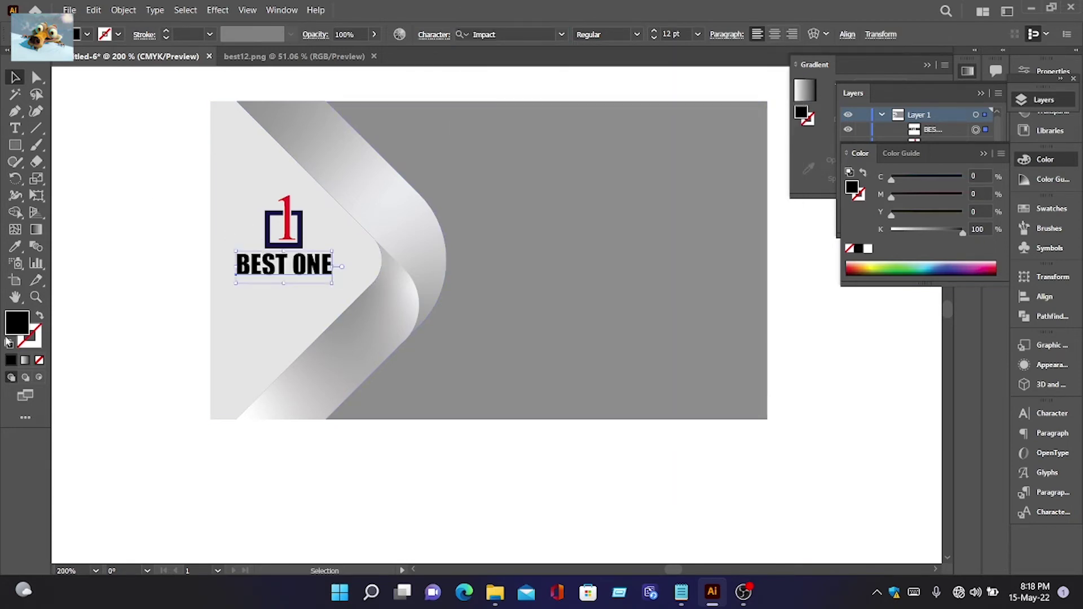
pyautogui.doubleClick(17, 322)
pyautogui.click(891, 185)
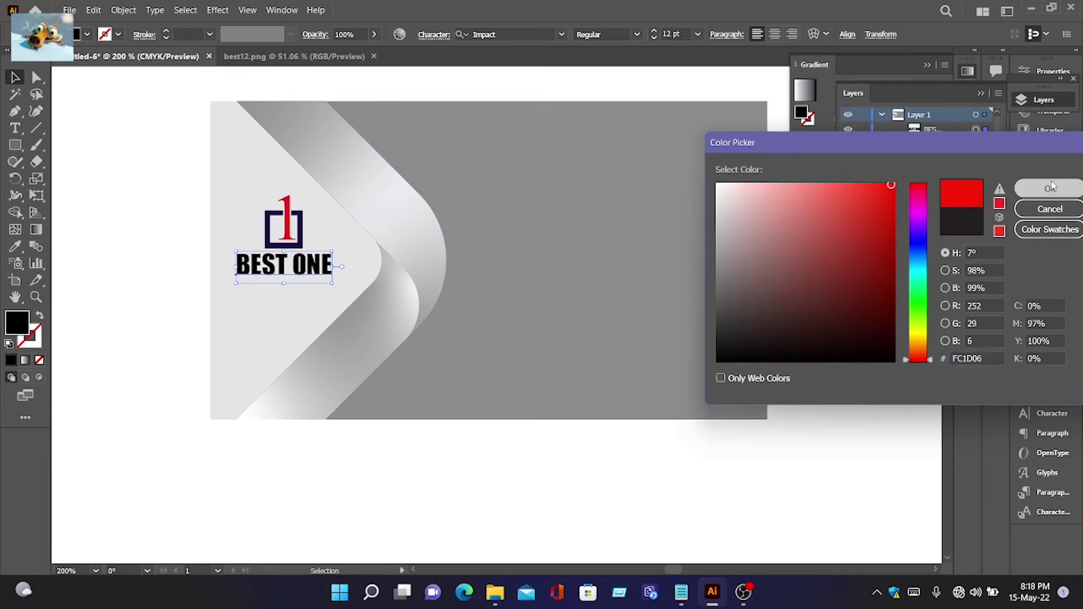
pyautogui.click(1050, 188)
# Step: Enlarge the BEST ONE text beneath the logo and expand it into editable shapes
pyautogui.hotkey('ctrl', '=')
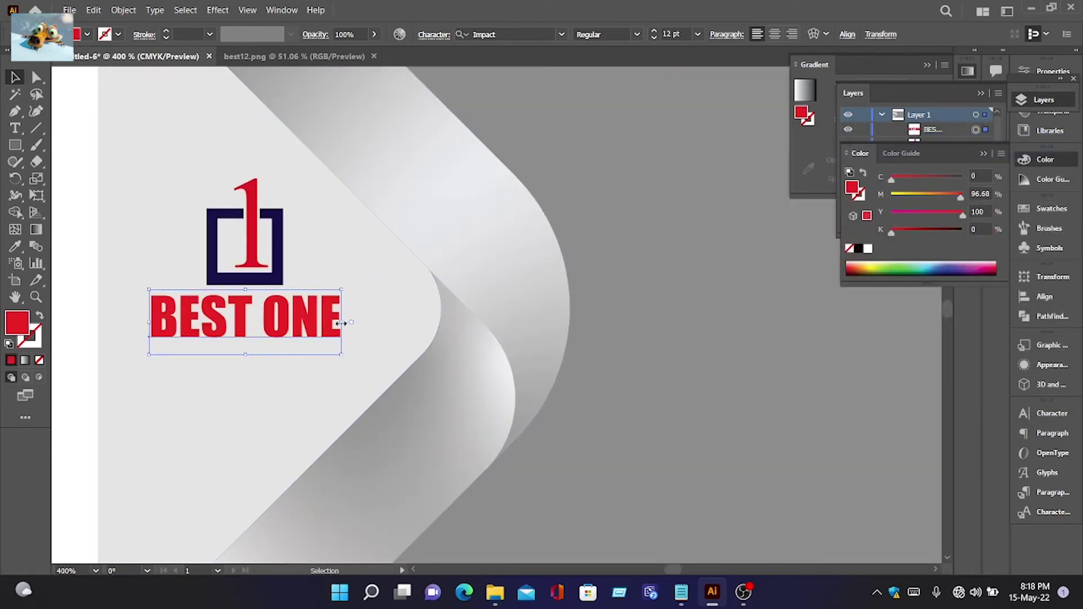
pyautogui.moveTo(341, 323); pyautogui.dragTo(275, 320)
pyautogui.click(115, 10)
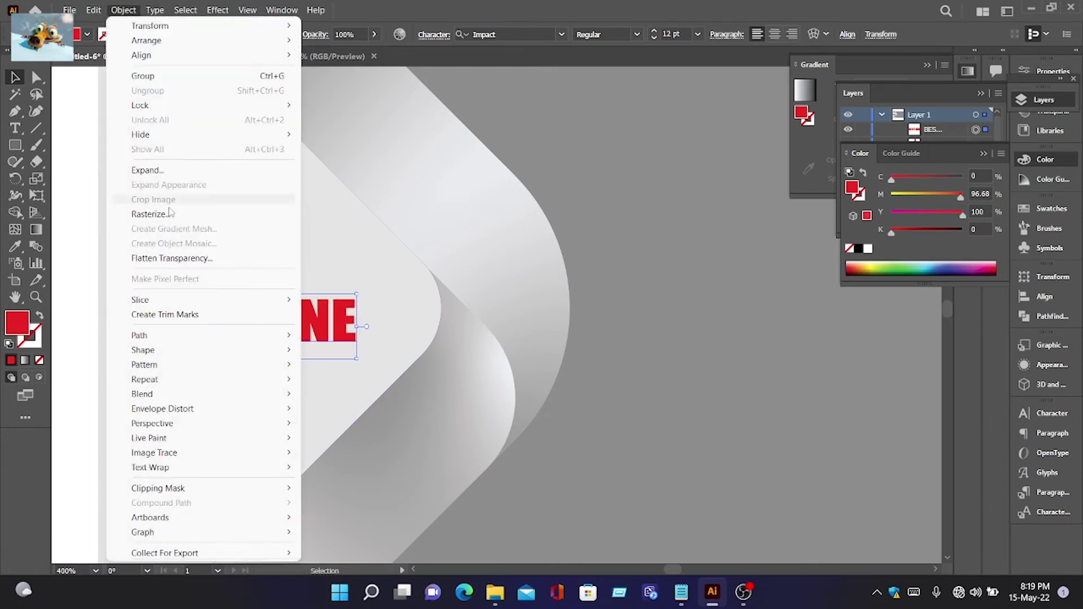
pyautogui.click(138, 169)
pyautogui.press('Return')
# Step: Try the Crystallize tool on the upper edge and lower-left corner of the letter B, and undo the distortions
pyautogui.click(15, 195)
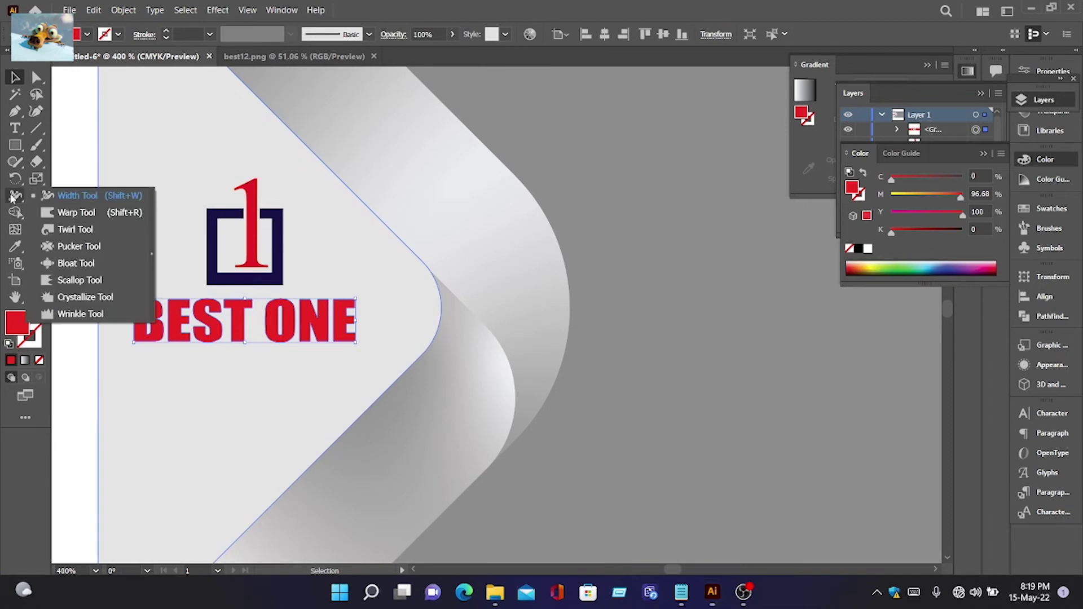
pyautogui.click(85, 297)
pyautogui.hotkey('ctrl', '+')
pyautogui.hotkey('ctrl', '+')
pyautogui.hotkey('ctrl', '+')
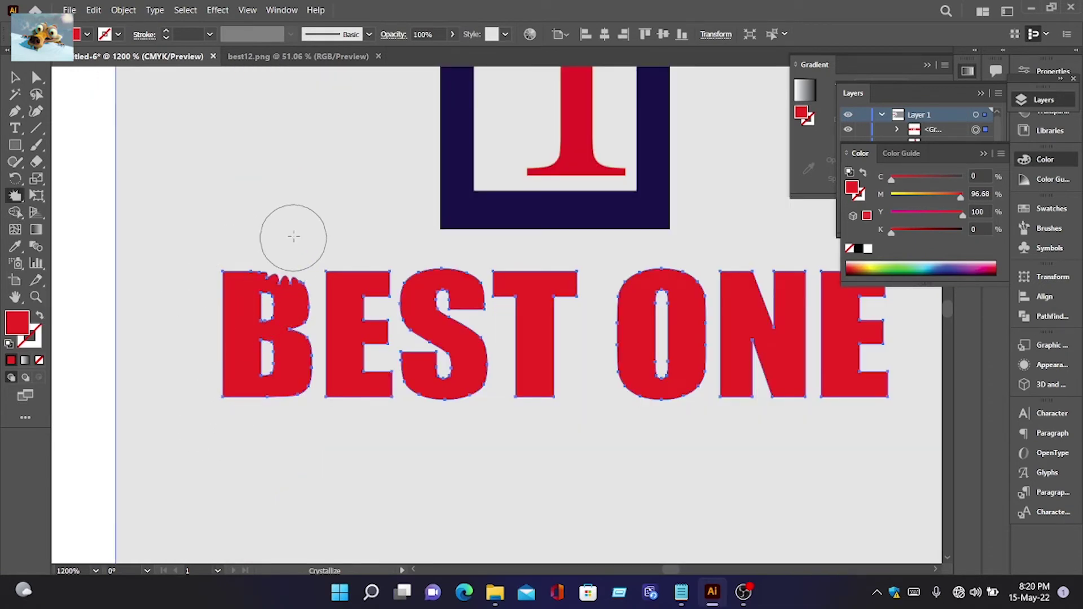
pyautogui.hotkey('ctrl', 'z')
pyautogui.hotkey('ctrl', 'z')
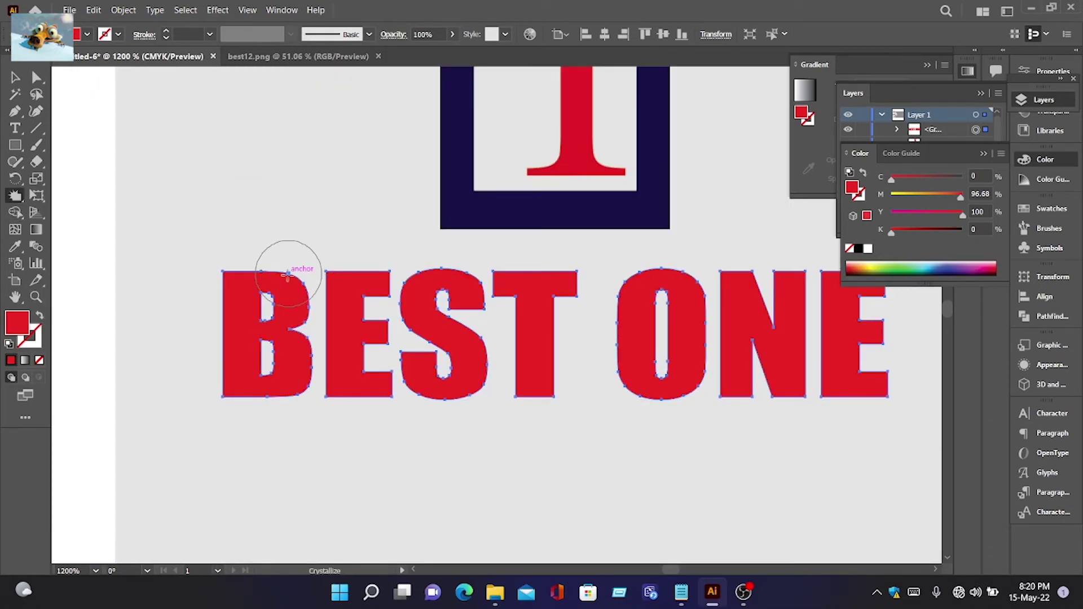
pyautogui.moveTo(216, 410); pyautogui.dragTo(216, 410)
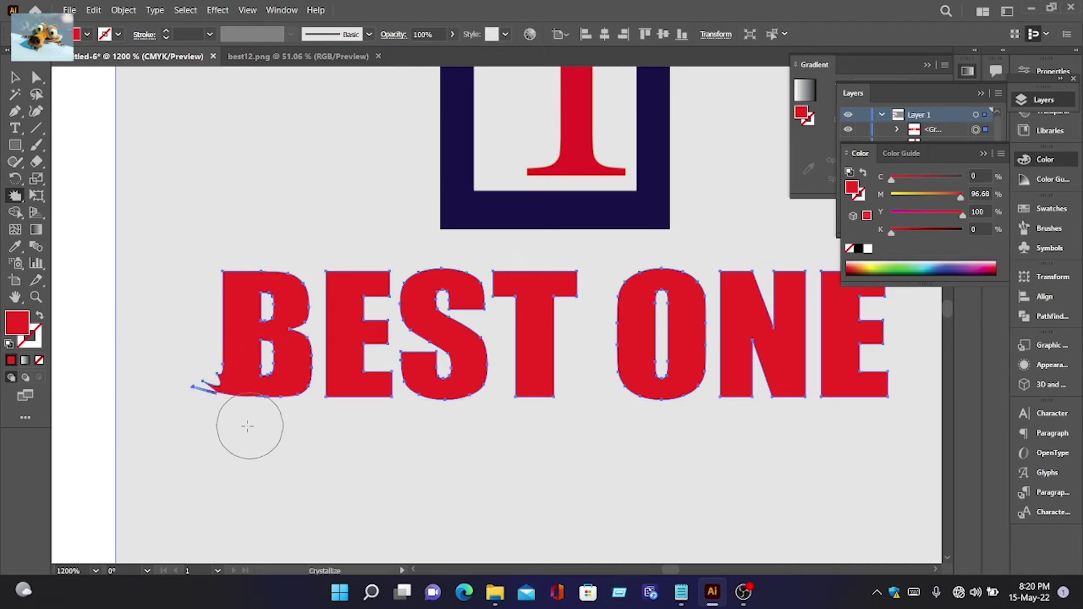
pyautogui.hotkey('ctrl', 'z')
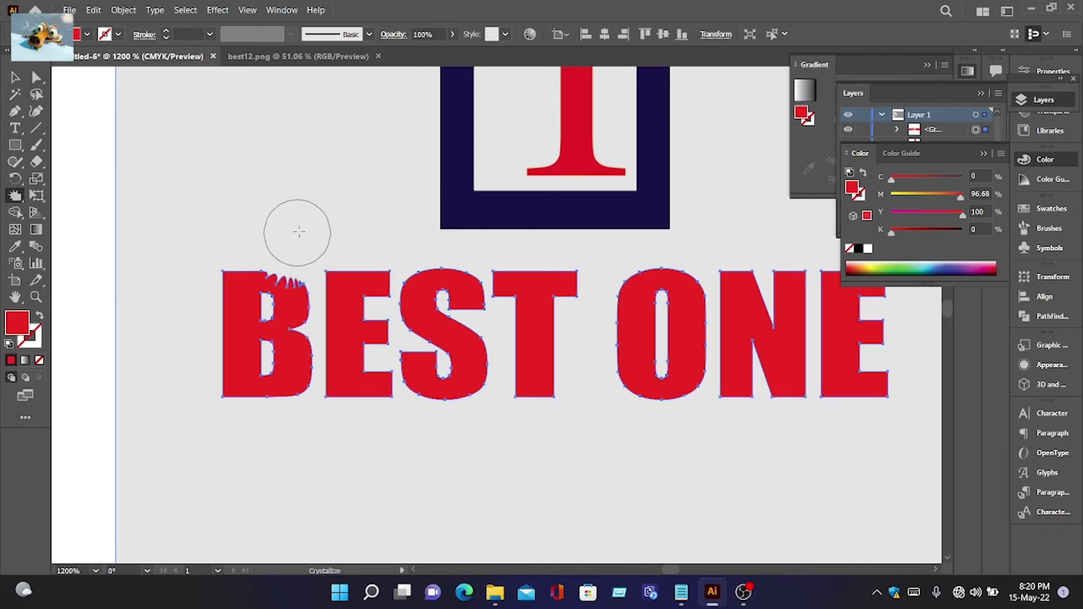
pyautogui.hotkey('ctrl', 'z')
# Step: Distort the upper edges of the B, both Es, T and N in BEST ONE into spikes with the Scallop tool
pyautogui.moveTo(15, 195); pyautogui.dragTo(68, 283)
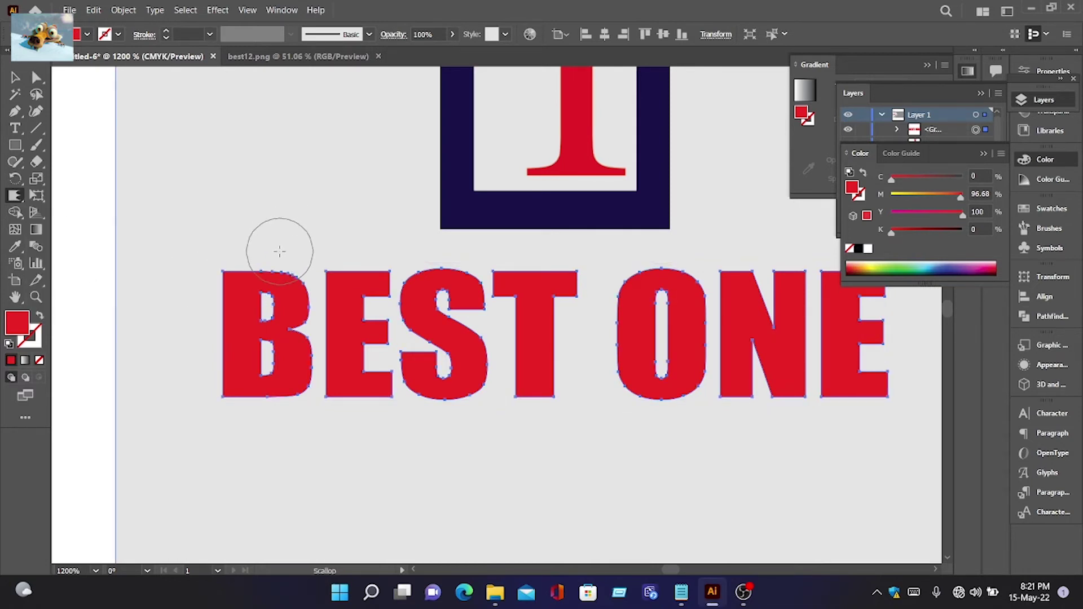
pyautogui.hotkey('ctrl', 'z')
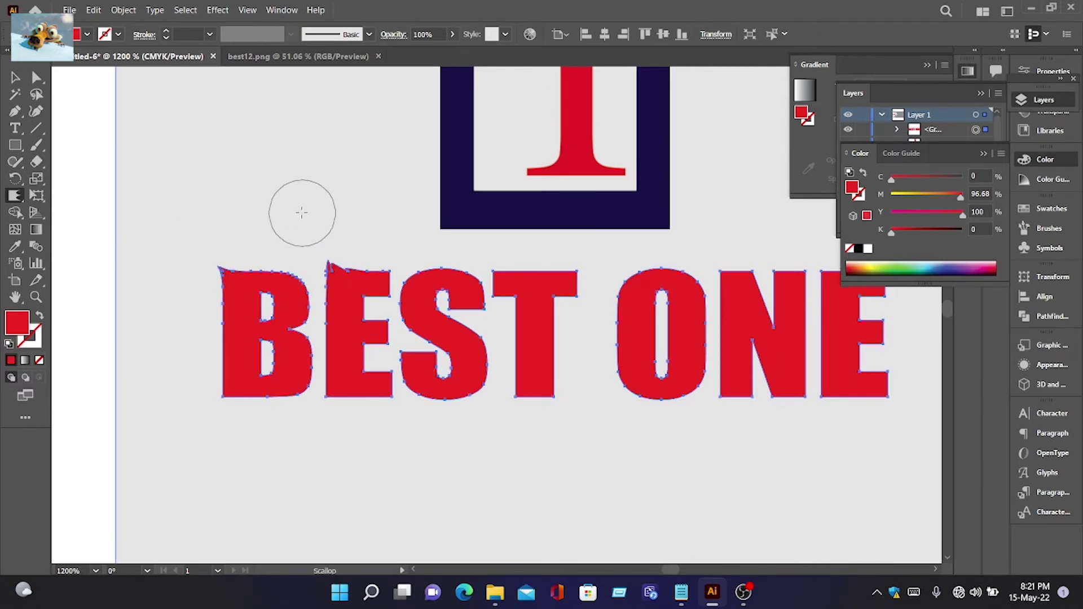
pyautogui.hotkey('ctrl', 'z')
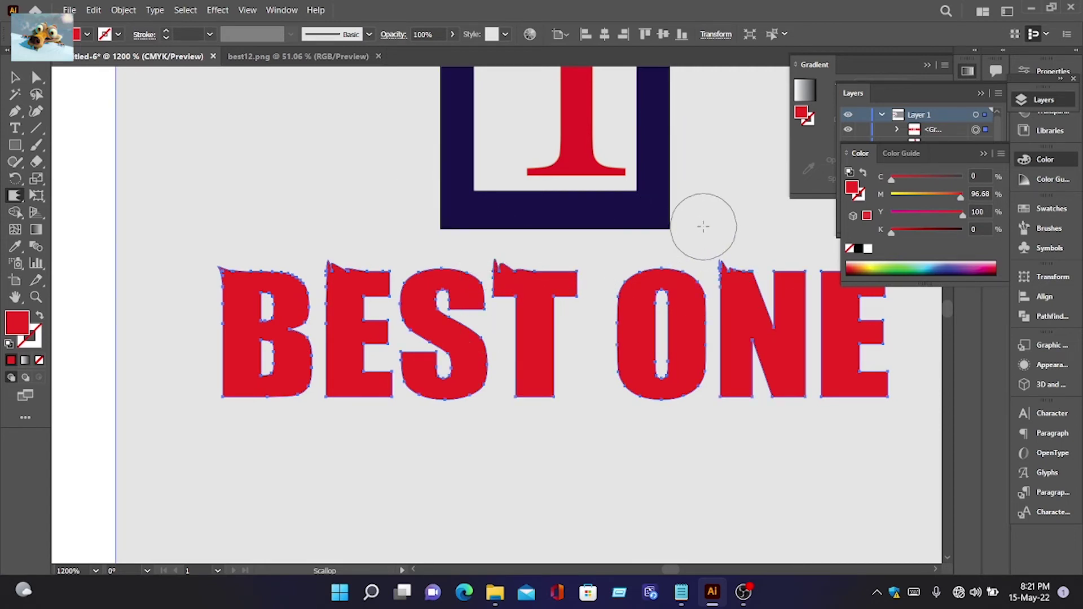
pyautogui.hscroll(5, 703, 226)
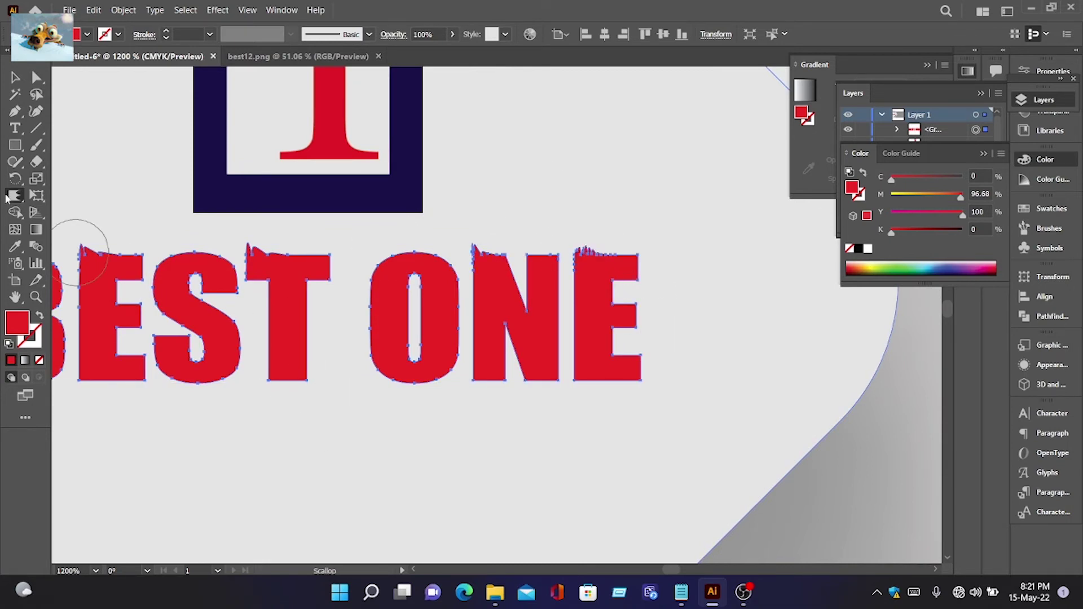
# Step: Carve jagged notches into the inner openings and edges of all the BEST ONE letters with the Crystallize tool
pyautogui.moveTo(14, 196); pyautogui.dragTo(73, 299)
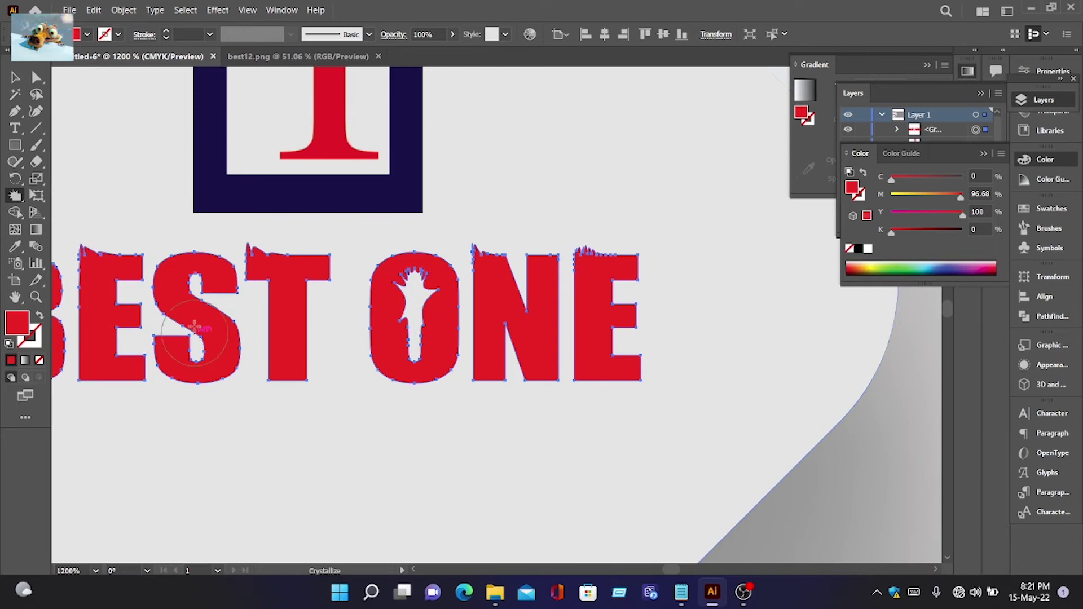
pyautogui.hscroll(-4, 181, 303)
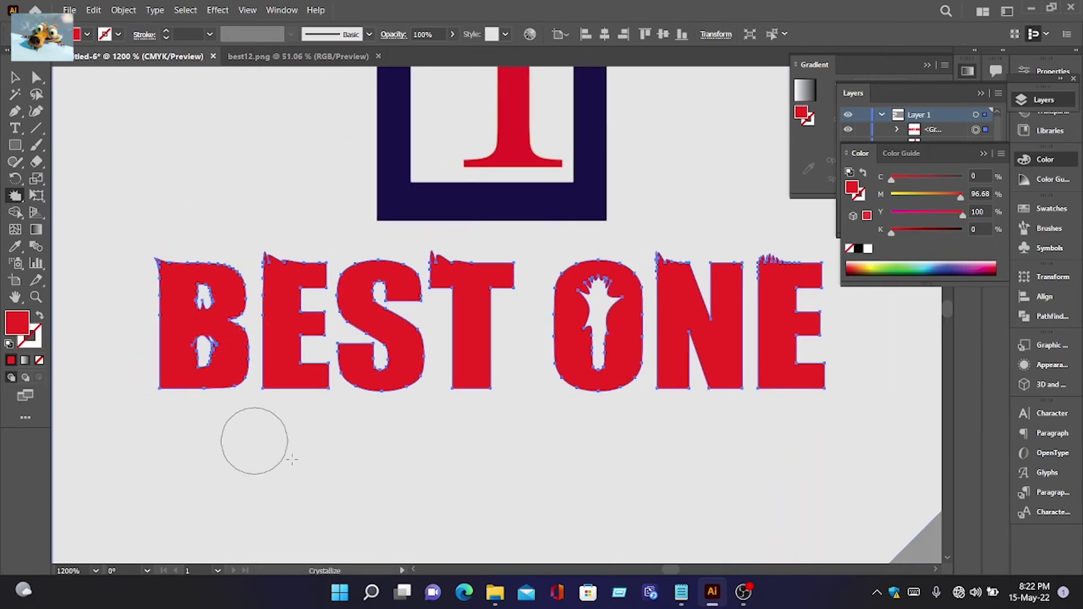
pyautogui.moveTo(383, 326); pyautogui.dragTo(383, 326)
pyautogui.click(303, 327)
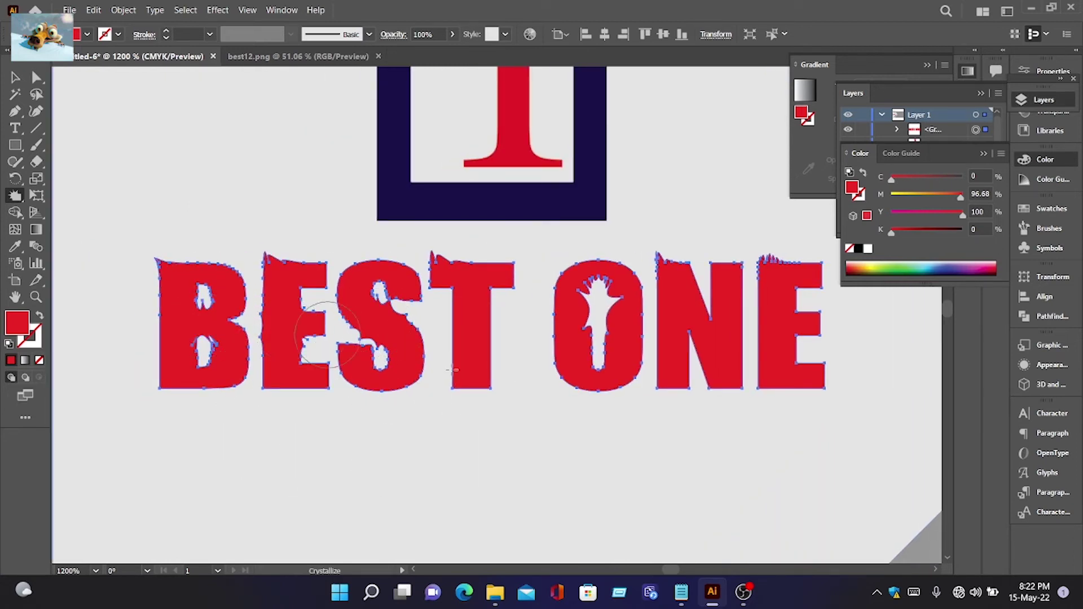
pyautogui.click(472, 328)
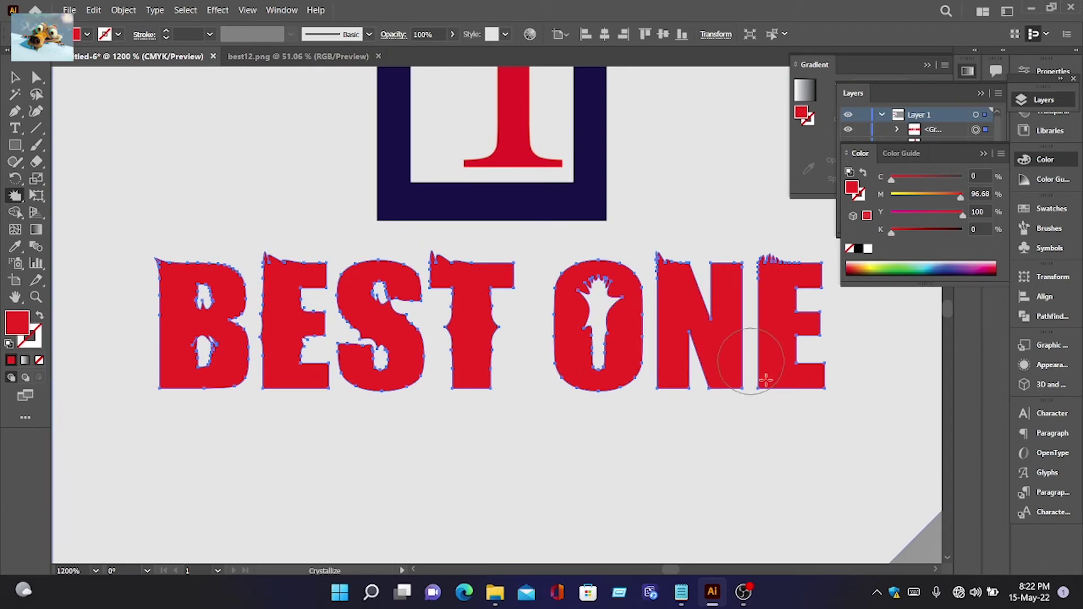
pyautogui.click(802, 326)
pyautogui.press('v')
pyautogui.click(713, 410)
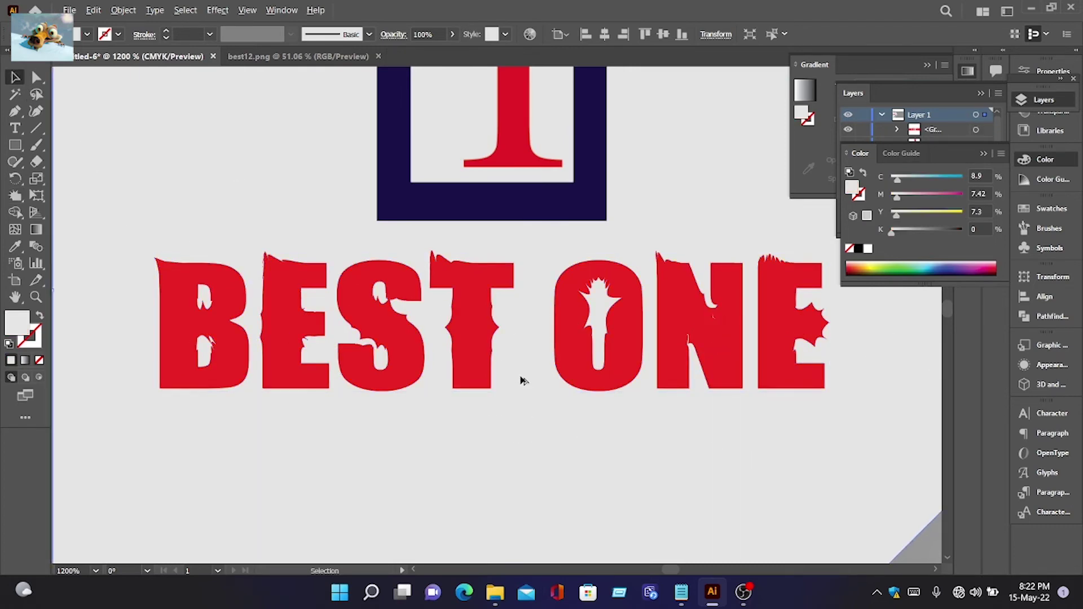
# Step: Open New Text Document.txt on the desktop in Notepad and copy all of its text
pyautogui.hotkey('ctrl', '0')
pyautogui.press('super+d')
pyautogui.rightClick(464, 107)
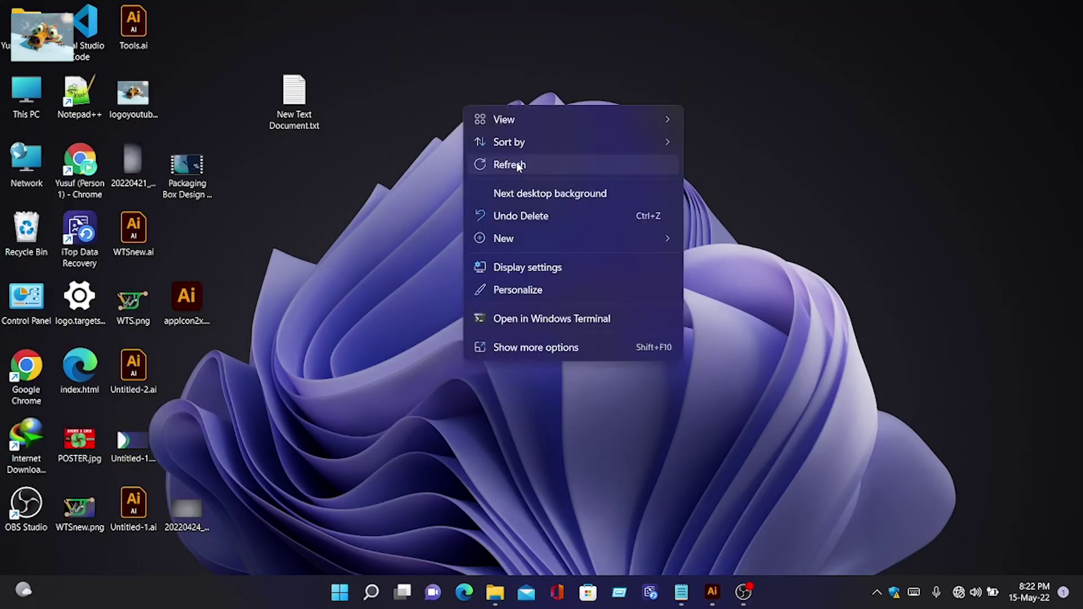
pyautogui.click(518, 165)
pyautogui.doubleClick(294, 93)
pyautogui.hotkey('ctrl', 'a')
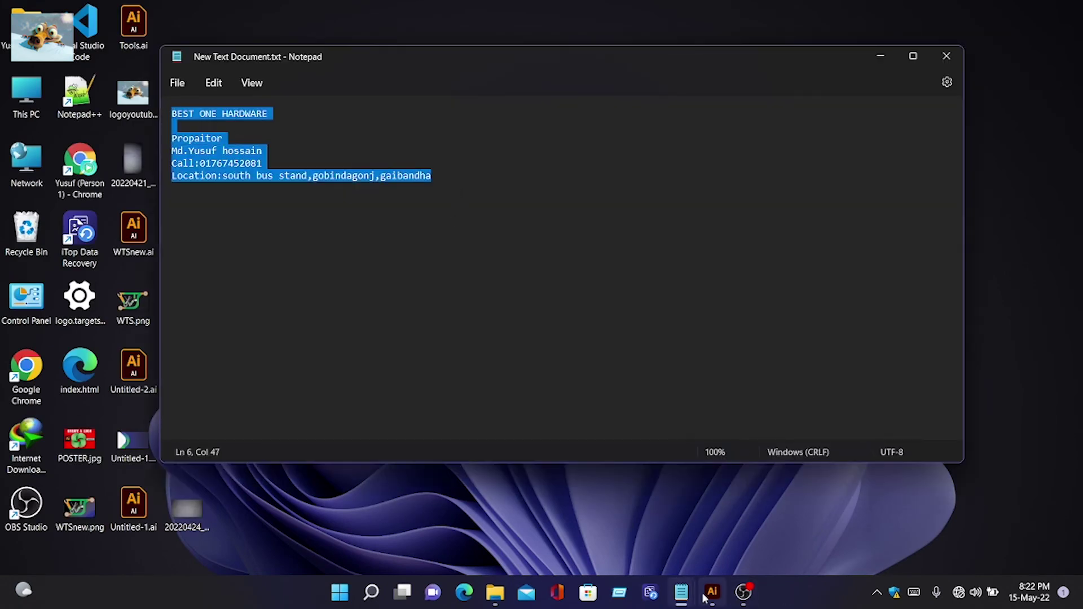
pyautogui.rightClick(193, 163)
pyautogui.click(248, 226)
# Step: Return to Illustrator, paste the copied contact text and place it beside the artboard
pyautogui.click(712, 591)
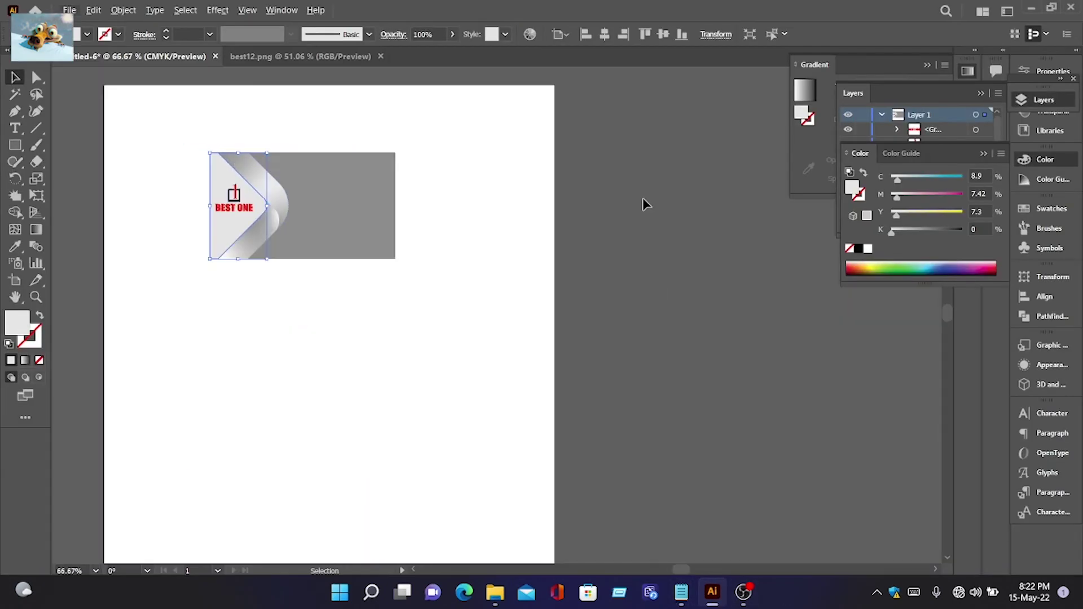
pyautogui.hotkey('ctrl', 'v')
pyautogui.click(380, 266)
pyautogui.click(443, 296)
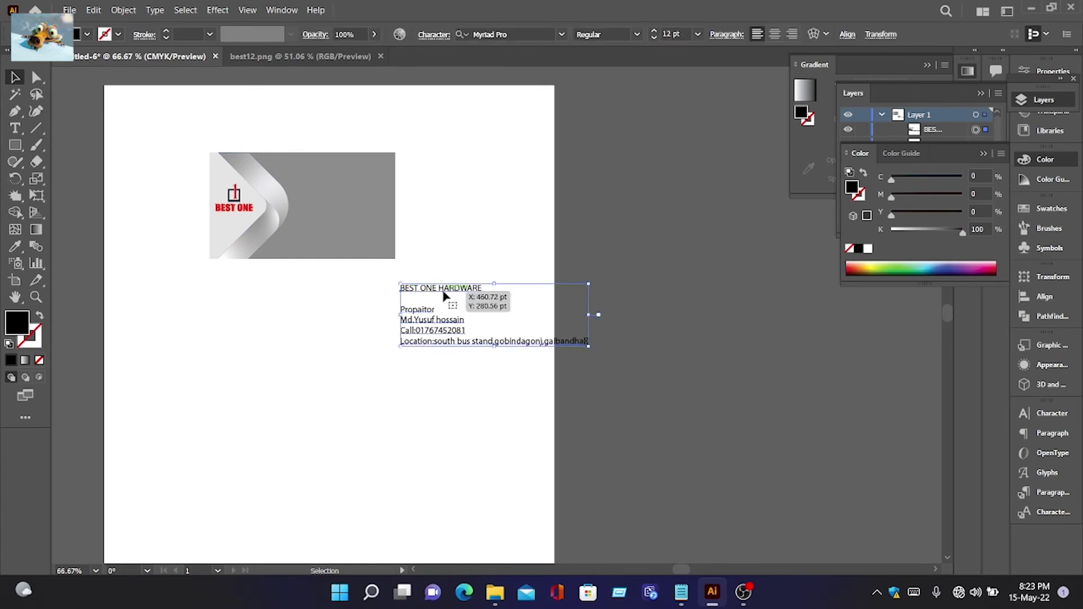
pyautogui.moveTo(443, 296); pyautogui.dragTo(613, 269)
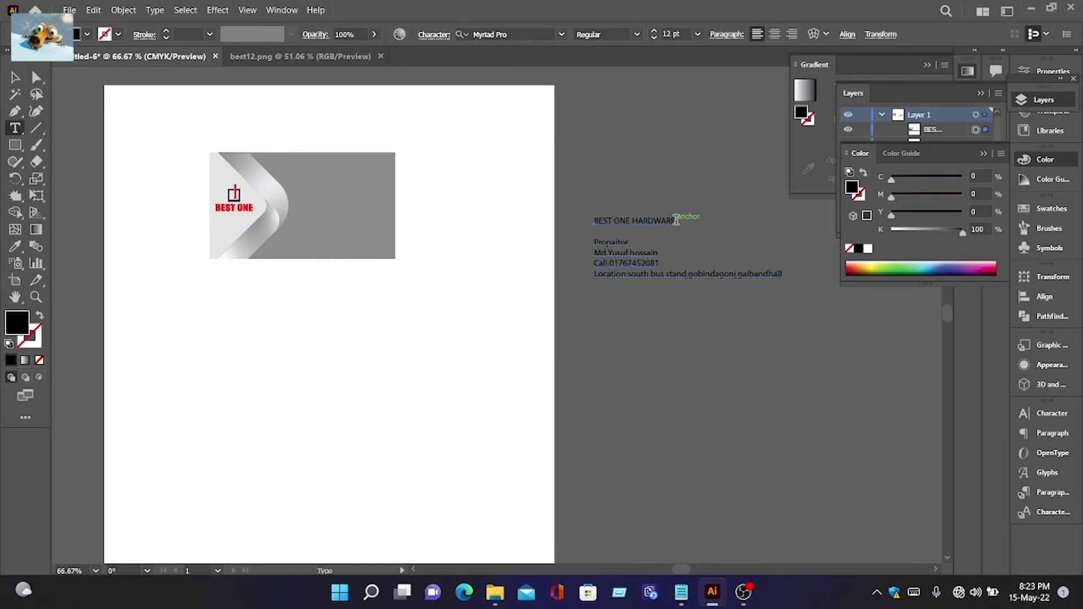
# Step: Copy the BEST ONE HARDWARE line from the contact text and paste it as a heading near the dark grey panel's upper edge
pyautogui.moveTo(676, 220); pyautogui.dragTo(592, 218)
pyautogui.scroll(1, 321, 166)
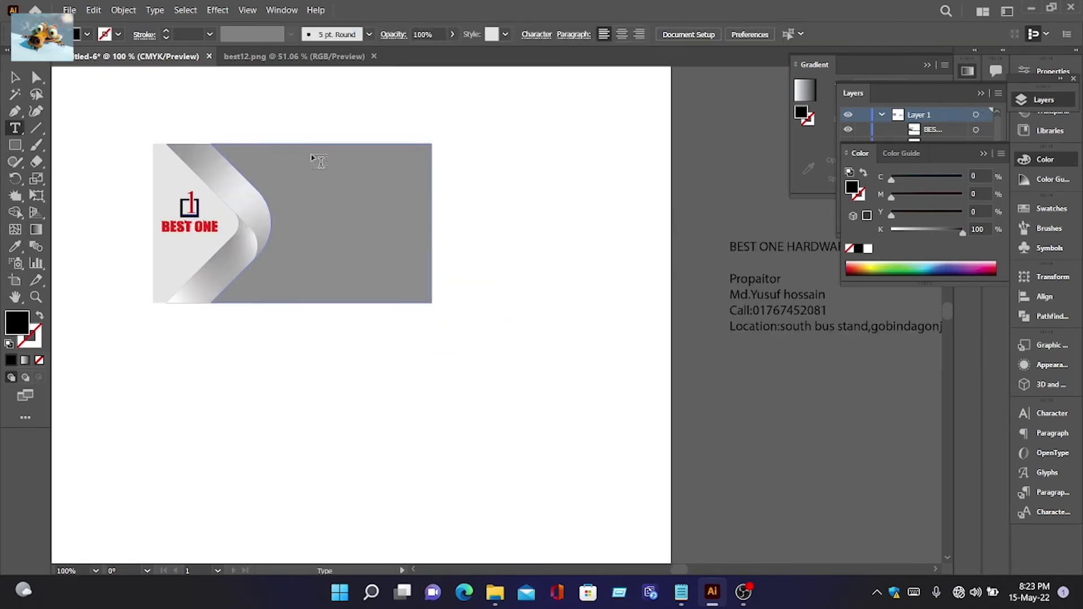
pyautogui.click(321, 163)
pyautogui.hotkey('ctrl', 'v')
pyautogui.press('Escape')
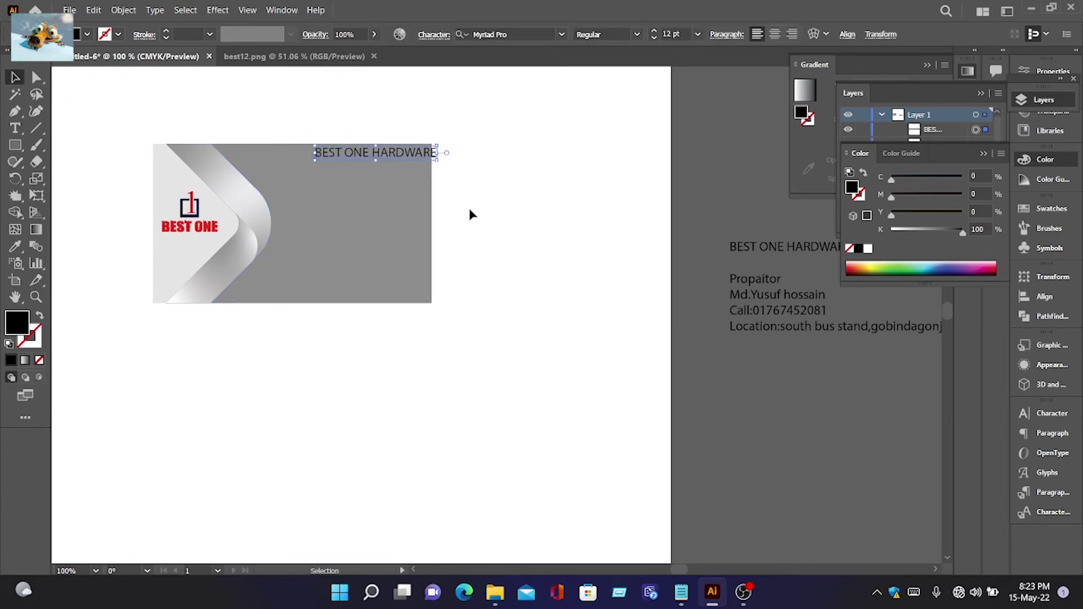
pyautogui.moveTo(407, 161); pyautogui.dragTo(367, 169)
# Step: Set the BEST ONE HARDWARE heading in the Impact font and color it near-white
pyautogui.click(561, 34)
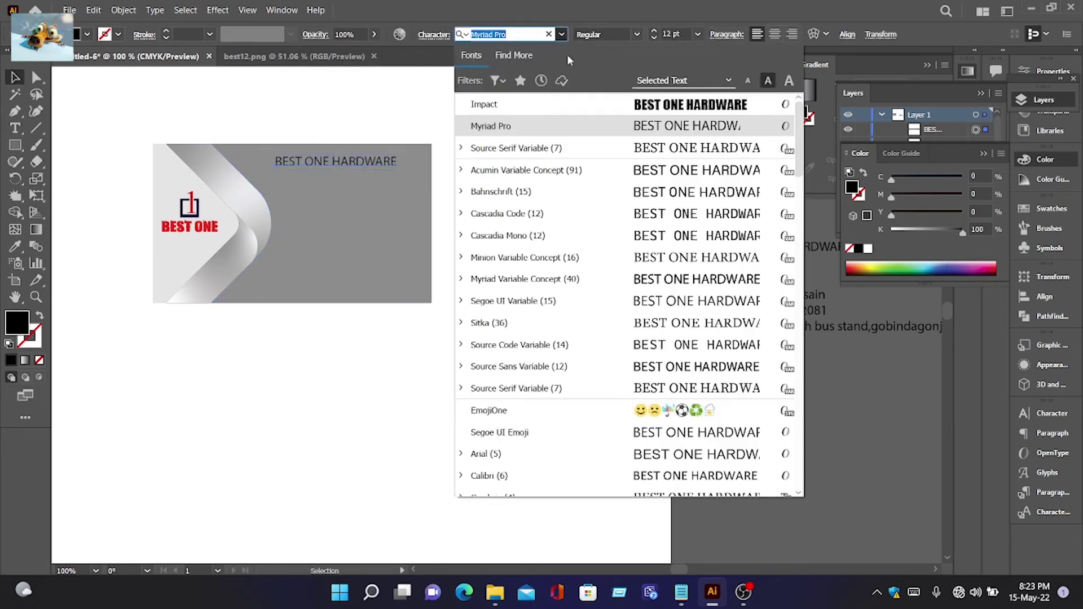
pyautogui.click(496, 102)
pyautogui.doubleClick(17, 323)
pyautogui.click(715, 183)
pyautogui.click(1043, 186)
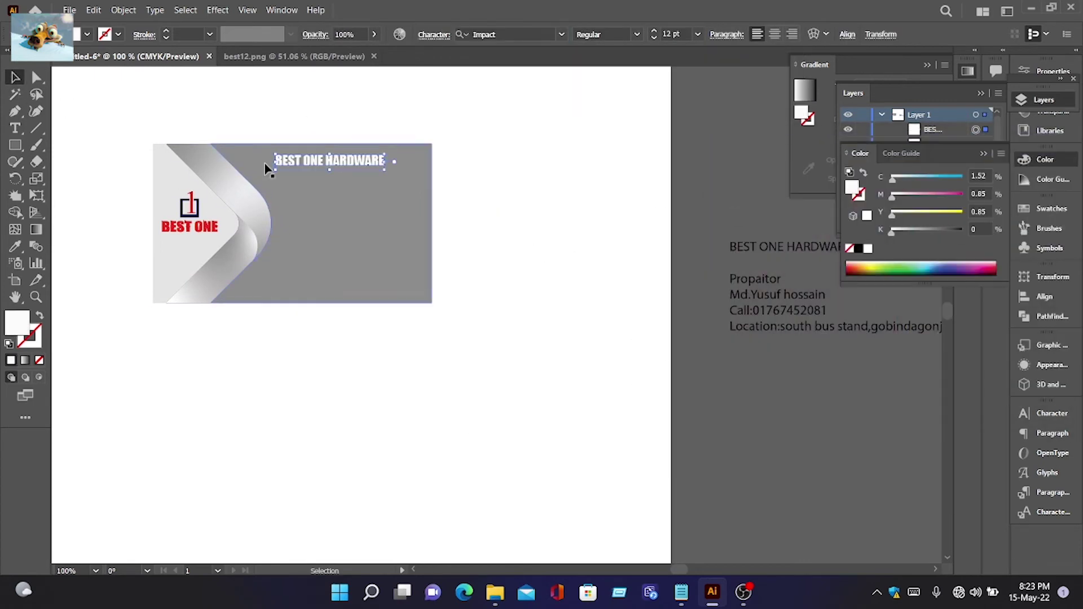
# Step: Enlarge the BEST ONE HARDWARE heading to about 14.7 pt and position it near the dark grey panel's upper edge
pyautogui.moveTo(274, 162); pyautogui.dragTo(255, 163)
pyautogui.hotkey('ctrl', '=')
pyautogui.hotkey('ctrl', '=')
pyautogui.hotkey('ctrl', '=')
pyautogui.moveTo(593, 213); pyautogui.dragTo(653, 213)
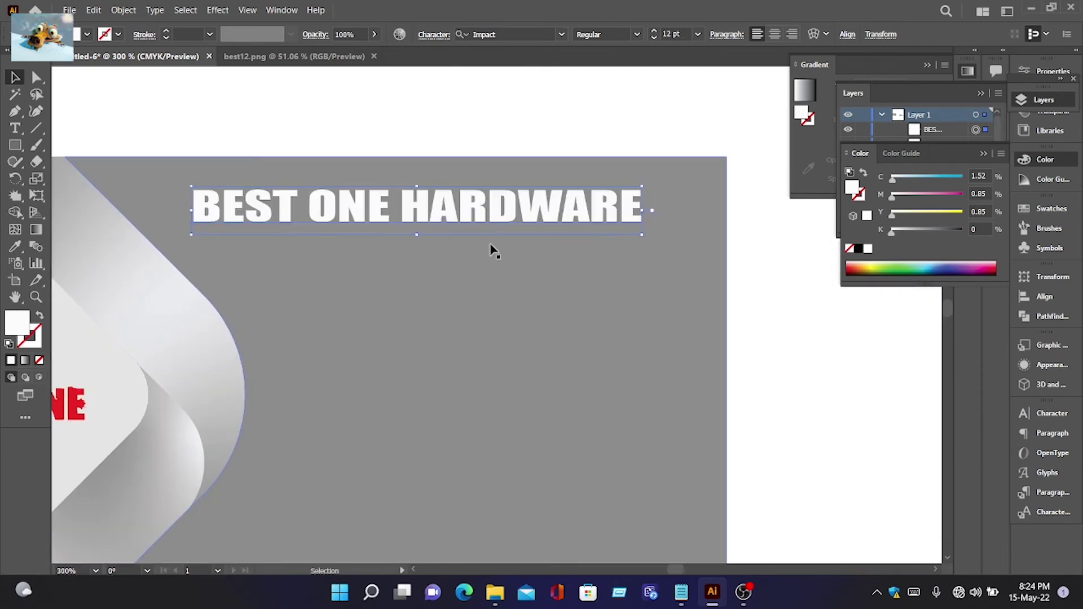
pyautogui.moveTo(194, 213); pyautogui.dragTo(183, 213)
pyautogui.moveTo(414, 174); pyautogui.dragTo(414, 165)
pyautogui.moveTo(495, 206); pyautogui.dragTo(515, 212)
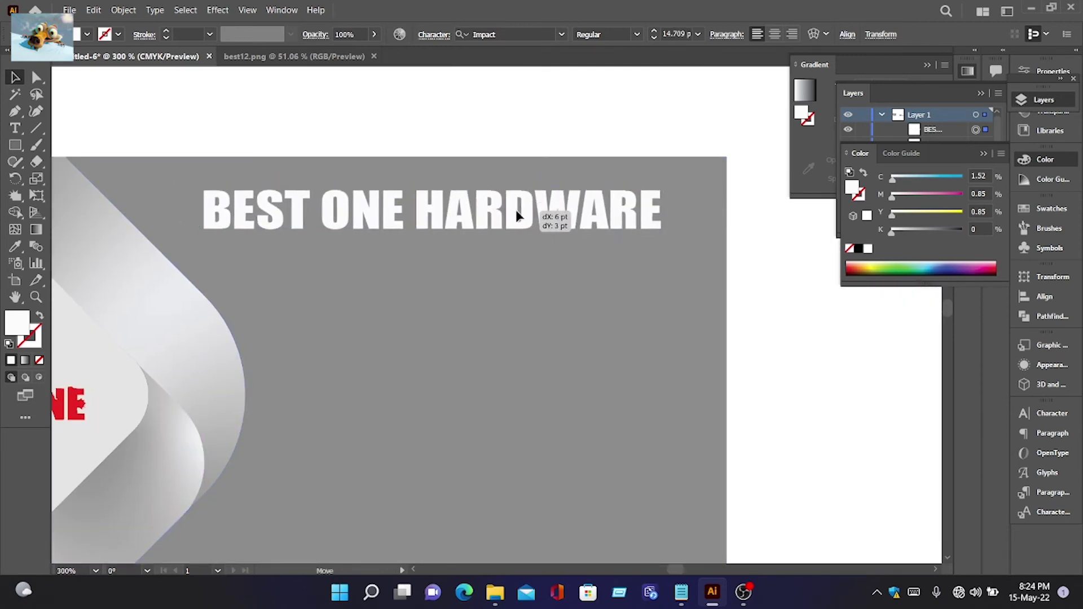
# Step: Try to select the word Propaitor in the contact text beside the artboard
pyautogui.hotkey('ctrl', '-')
pyautogui.hotkey('ctrl', '-')
pyautogui.hotkey('ctrl', '-')
pyautogui.hscroll(5, 789, 372)
pyautogui.click(724, 380)
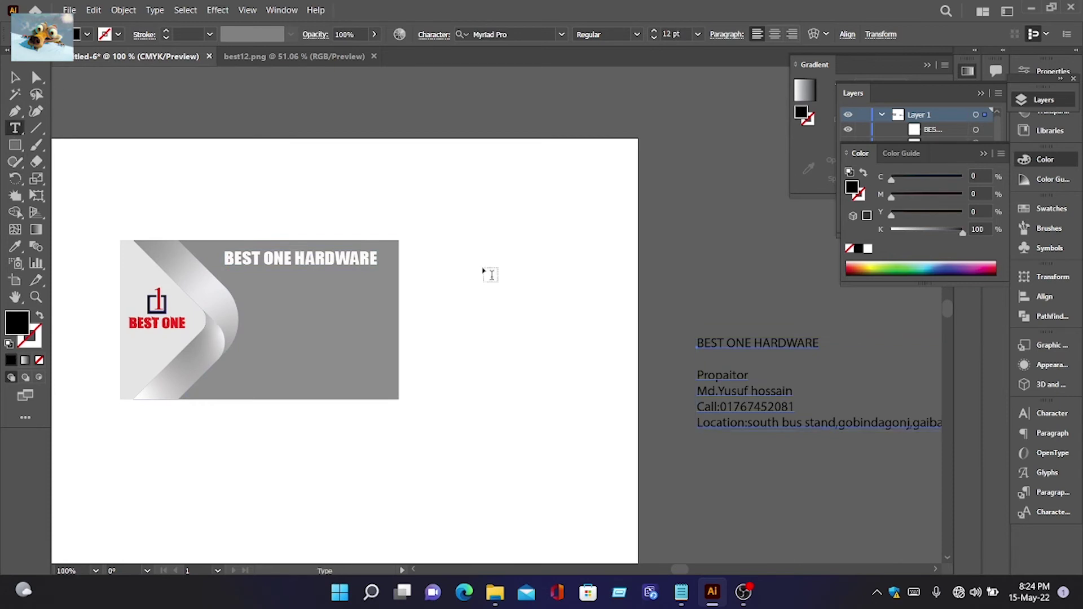
pyautogui.moveTo(725, 375); pyautogui.dragTo(760, 379)
pyautogui.click(704, 372)
pyautogui.scroll(-3, 750, 364)
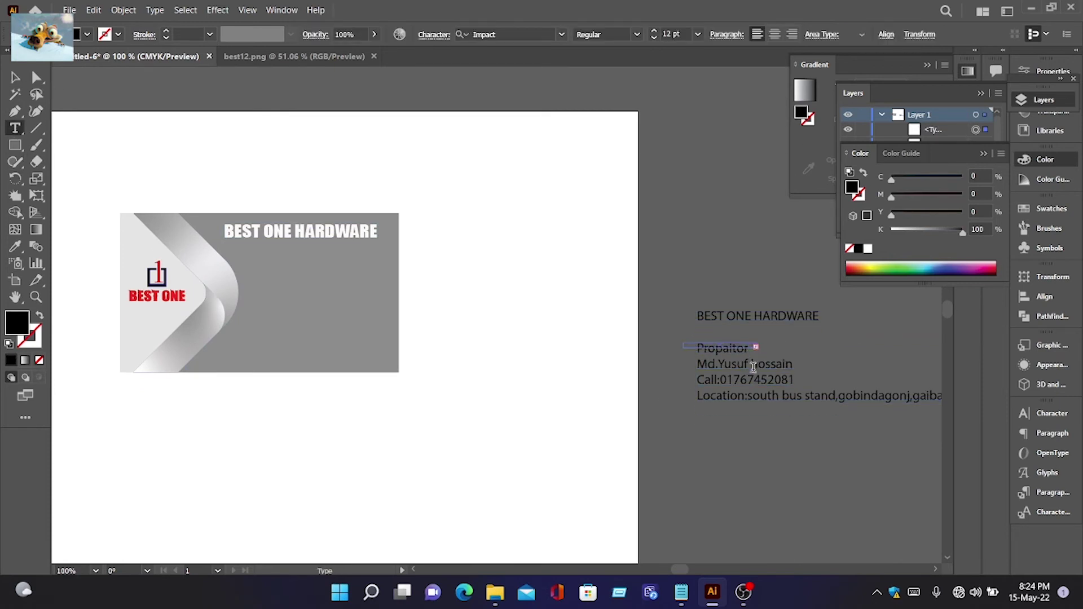
pyautogui.press('Escape')
pyautogui.click(749, 364)
pyautogui.click(16, 128)
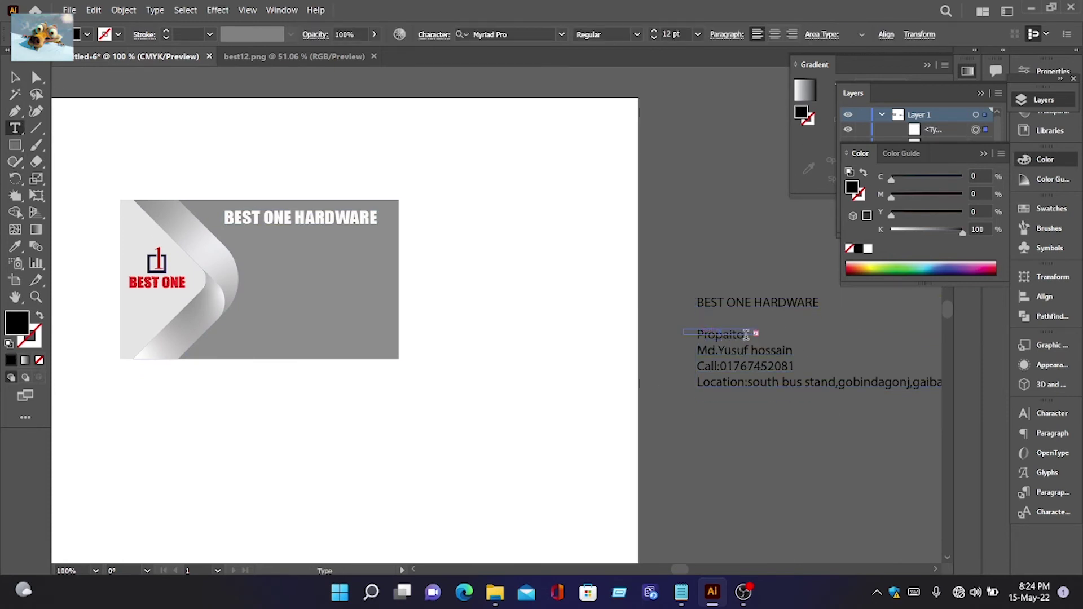
# Step: Copy the word Propaitor from the Notepad document and paste it on the card just beneath the BEST ONE HARDWARE heading
pyautogui.hotkey('alt', 'Tab')
pyautogui.moveTo(223, 138); pyautogui.dragTo(165, 140)
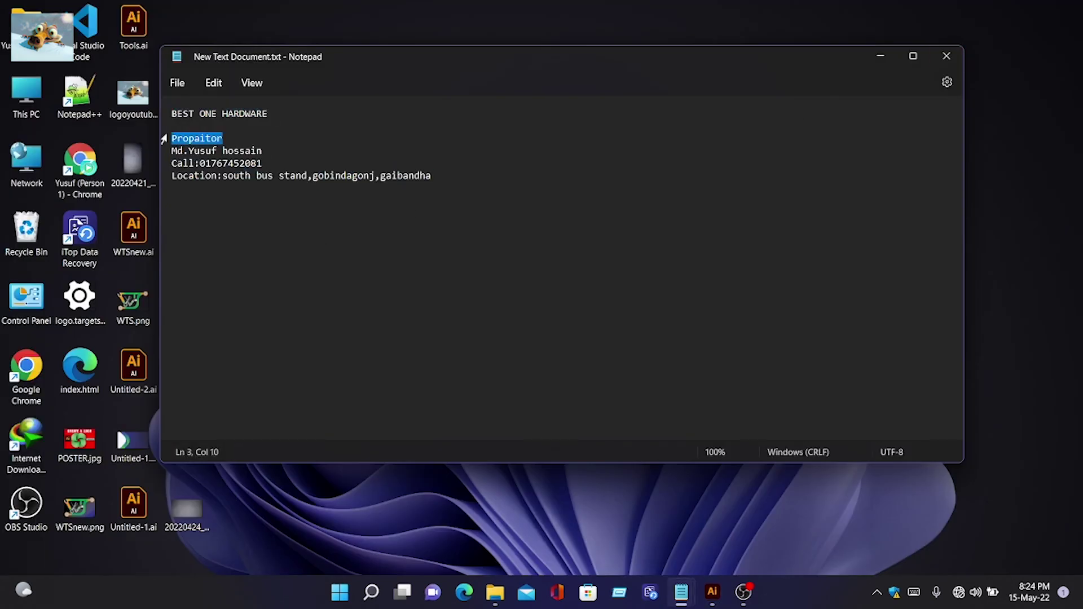
pyautogui.hotkey('ctrl', 'c')
pyautogui.hotkey('alt', 'Tab')
pyautogui.click(297, 243)
pyautogui.hotkey('ctrl', 'v')
pyautogui.press('Escape')
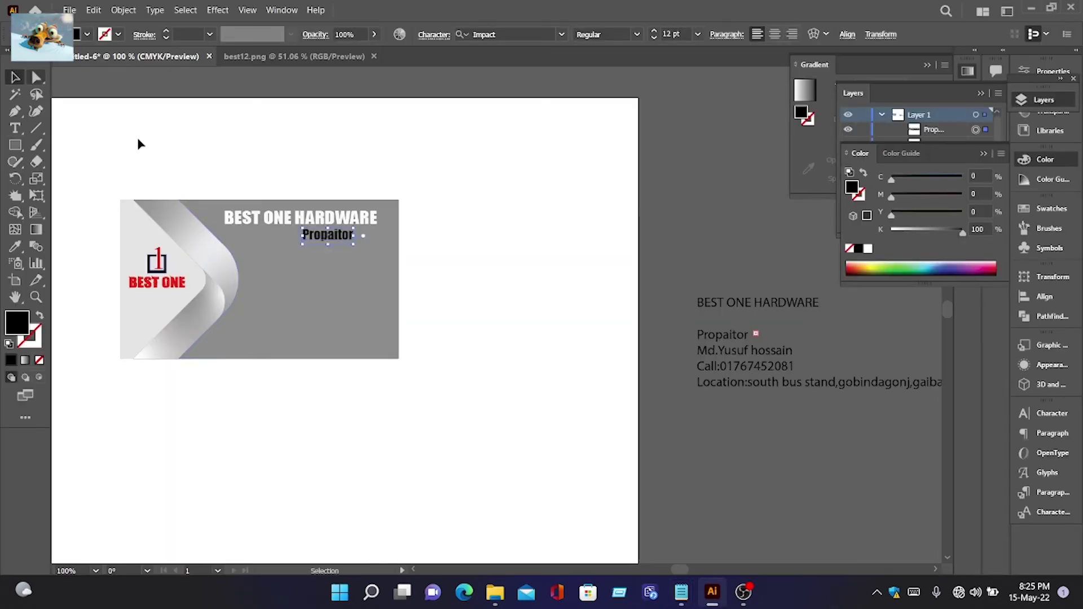
pyautogui.moveTo(332, 239); pyautogui.dragTo(315, 243)
# Step: Restyle the Propaitor text in off-white FCFAFB Cascadia Code and place a copy of it just below
pyautogui.doubleClick(17, 323)
pyautogui.click(720, 186)
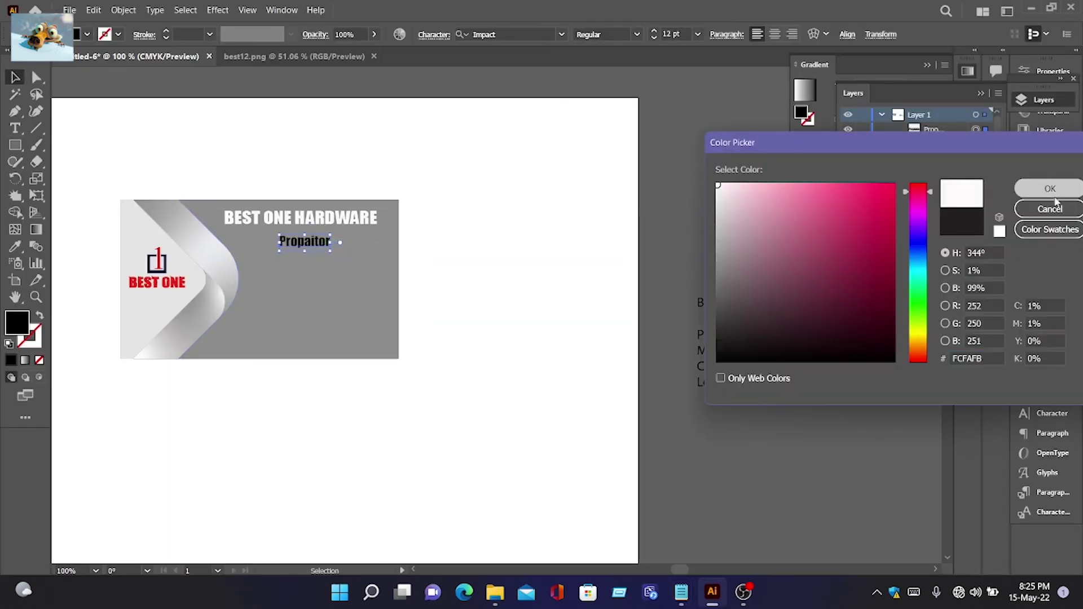
pyautogui.click(1052, 194)
pyautogui.scroll(3, 293, 265)
pyautogui.moveTo(250, 199); pyautogui.dragTo(239, 200)
pyautogui.moveTo(404, 200); pyautogui.dragTo(379, 264)
pyautogui.click(561, 34)
pyautogui.click(507, 204)
# Step: Replace the lower Propaitor copy with the owner's name and phone number lines copied from the Notepad document
pyautogui.click(711, 591)
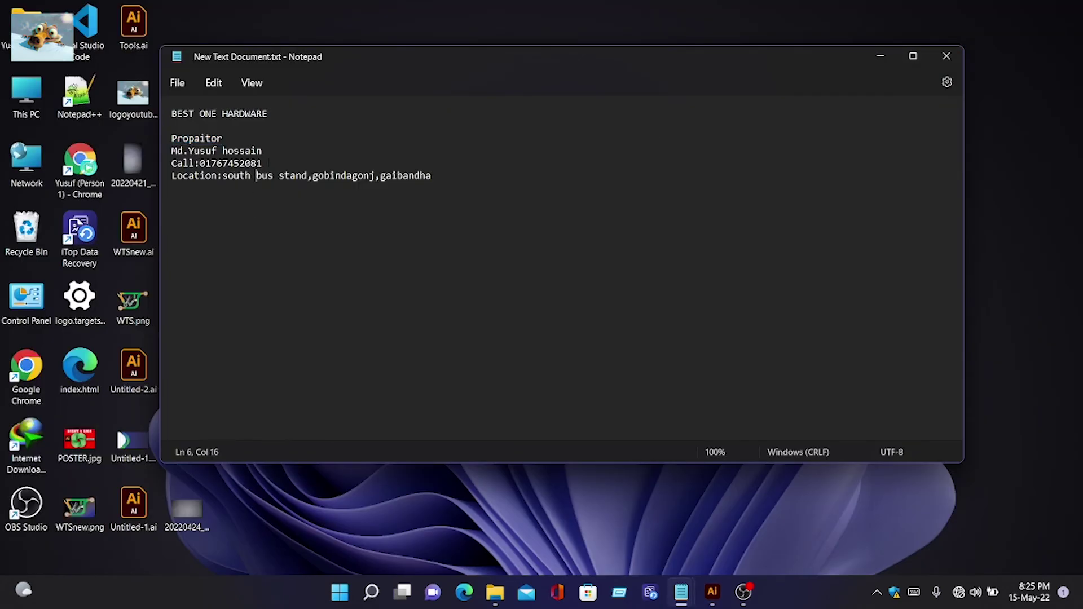
pyautogui.moveTo(171, 150); pyautogui.dragTo(262, 163)
pyautogui.hotkey('alt', 'Tab')
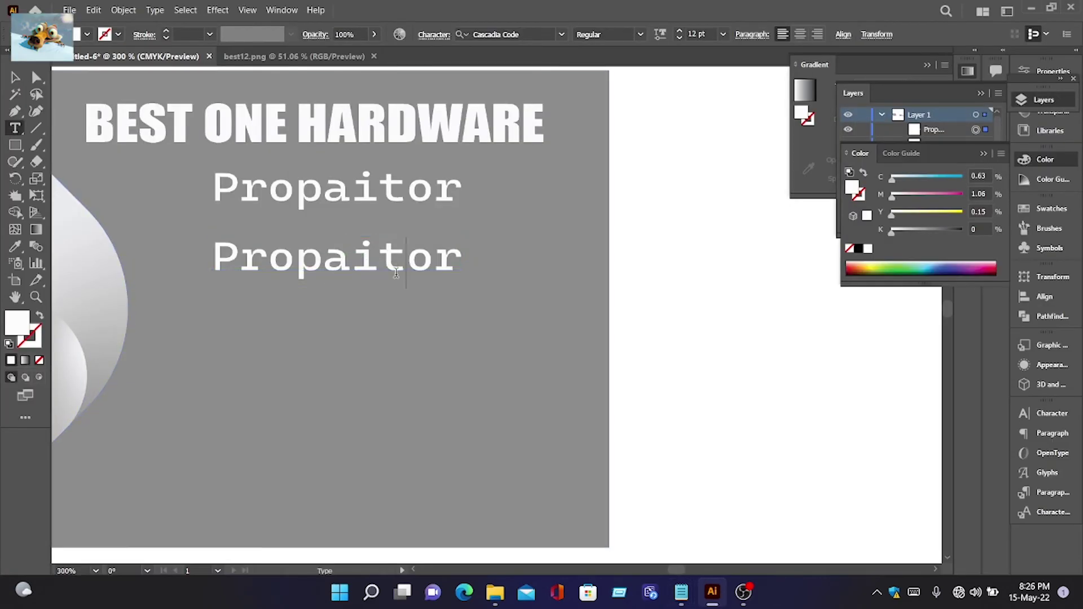
pyautogui.hotkey('shift', 'End')
pyautogui.hotkey('ctrl', 'a')
pyautogui.hotkey('ctrl', 'v')
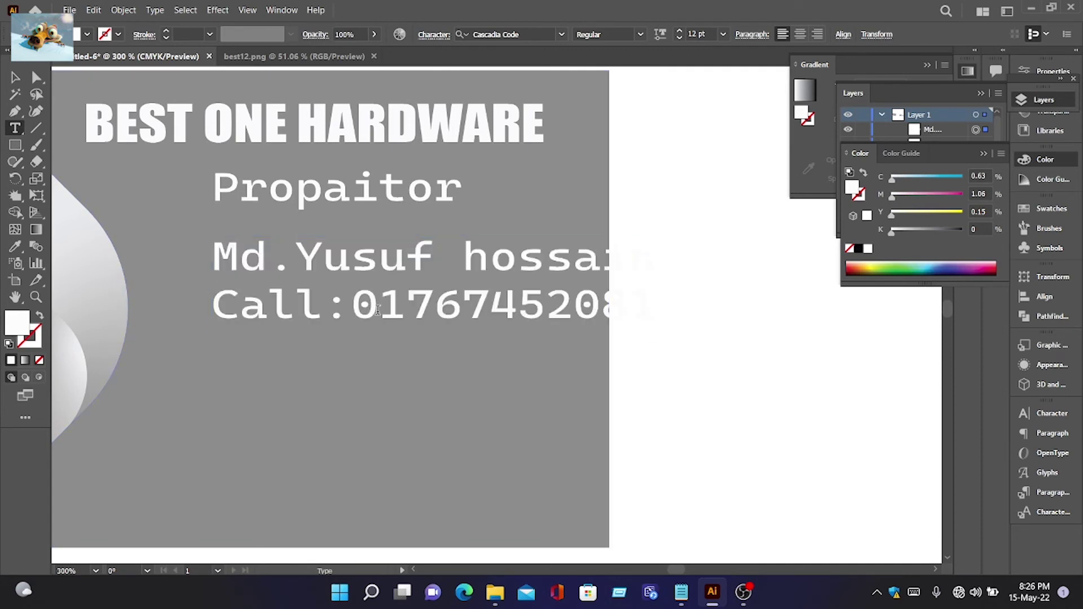
pyautogui.press('Escape')
# Step: Scale the name and phone lines down to about 10.4 pt and center them beneath the Propaitor text
pyautogui.moveTo(389, 314); pyautogui.dragTo(312, 256)
pyautogui.scroll(-1, 394, 346)
pyautogui.moveTo(338, 294); pyautogui.dragTo(338, 309)
pyautogui.scroll(-3, 435, 276)
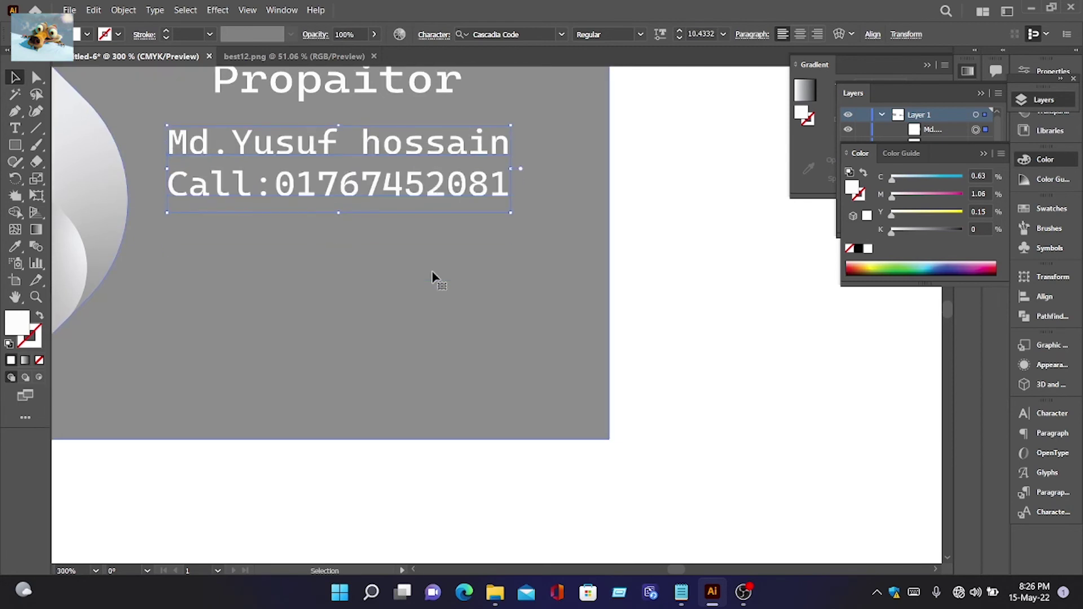
# Step: Move the Propaitor text about 7 pt lower, centered between the heading and the name line
pyautogui.scroll(-3, 432, 276)
pyautogui.scroll(1, 411, 309)
pyautogui.moveTo(402, 232); pyautogui.dragTo(401, 239)
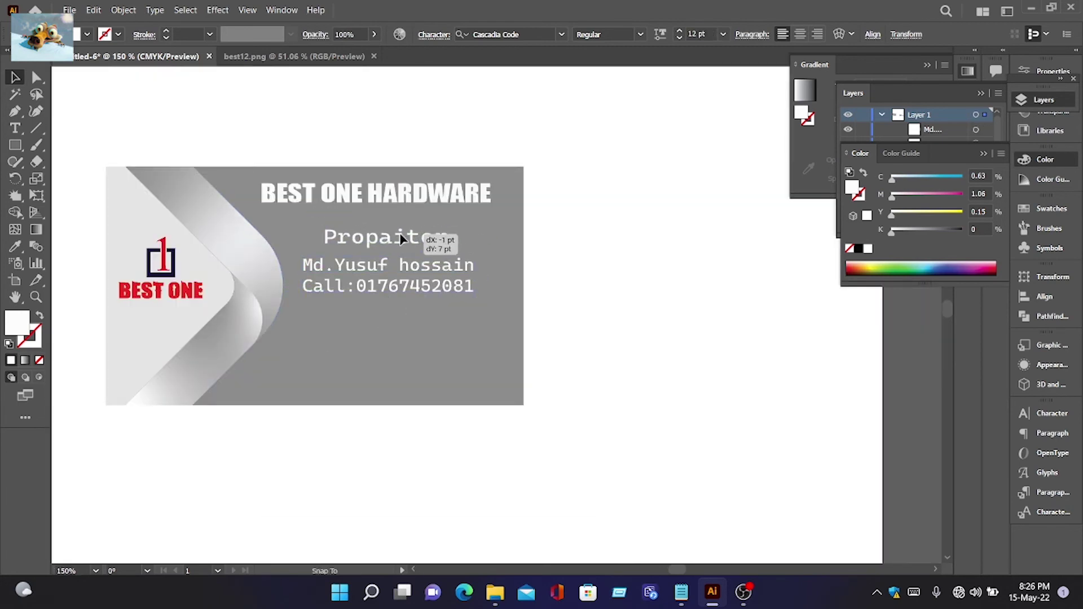
pyautogui.moveTo(322, 280); pyautogui.dragTo(430, 299)
pyautogui.hotkey('ctrl', 'z')
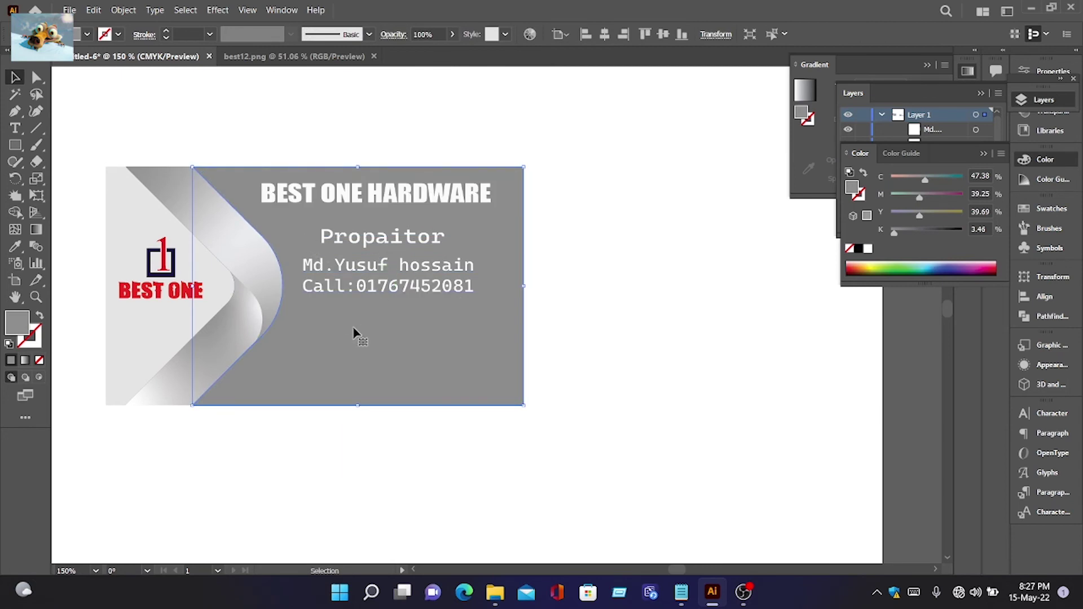
pyautogui.moveTo(398, 242); pyautogui.dragTo(398, 243)
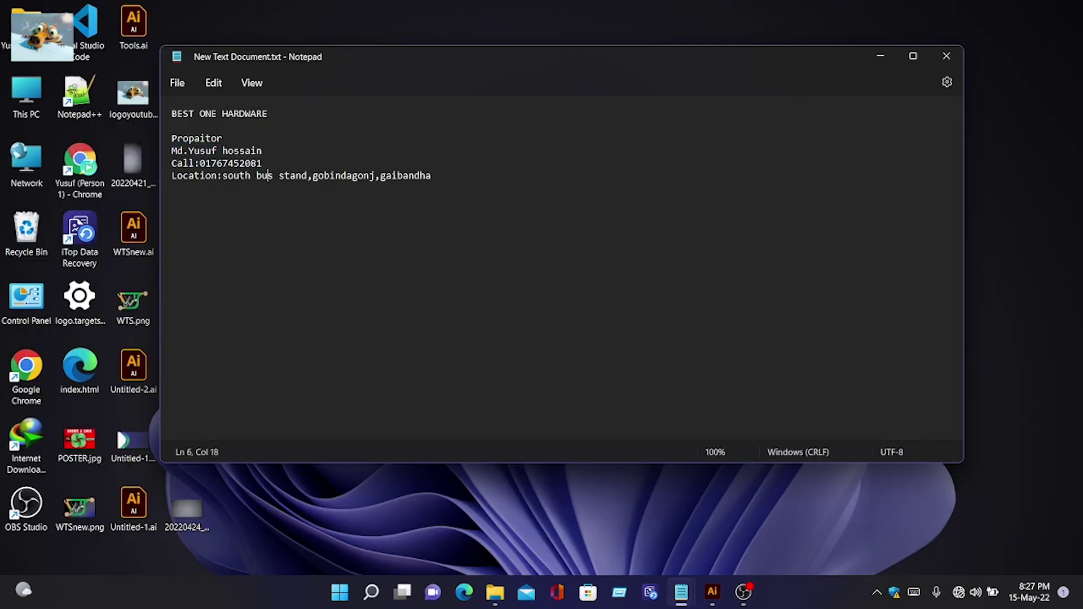
# Step: Place a copy of the Propaitor text below the phone line and replace it with the word Location copied from the Notepad document
pyautogui.click(189, 176)
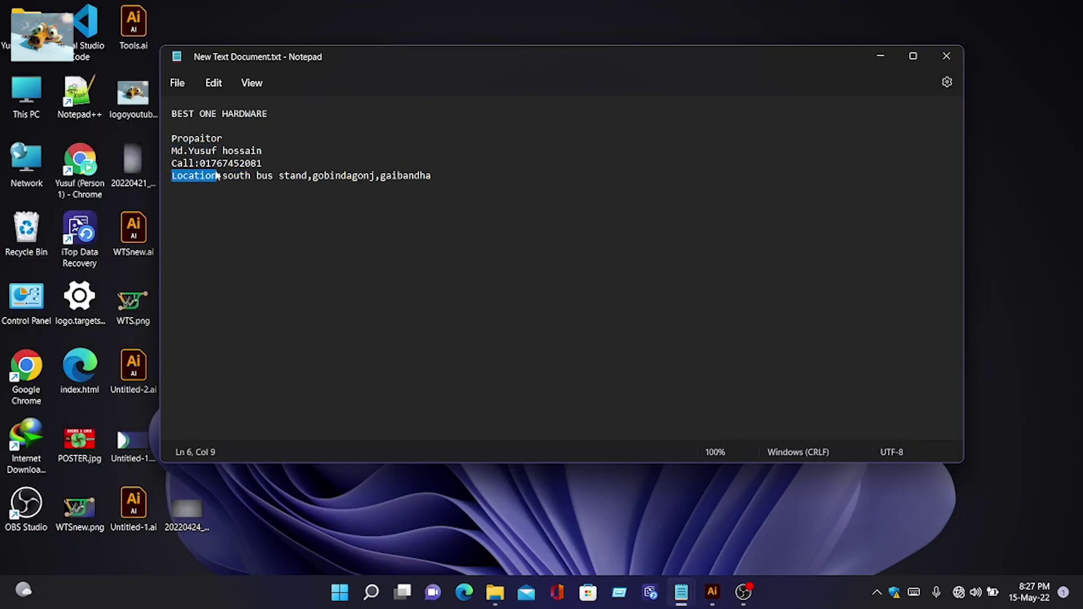
pyautogui.hotkey('alt', 'Tab')
pyautogui.moveTo(428, 237); pyautogui.dragTo(404, 310)
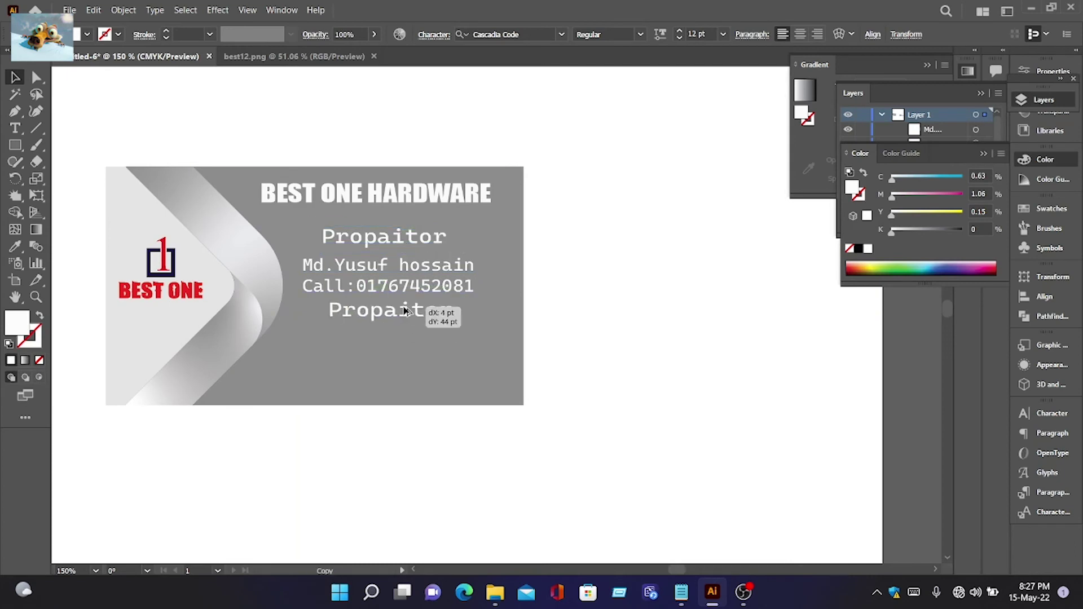
pyautogui.write('Location')
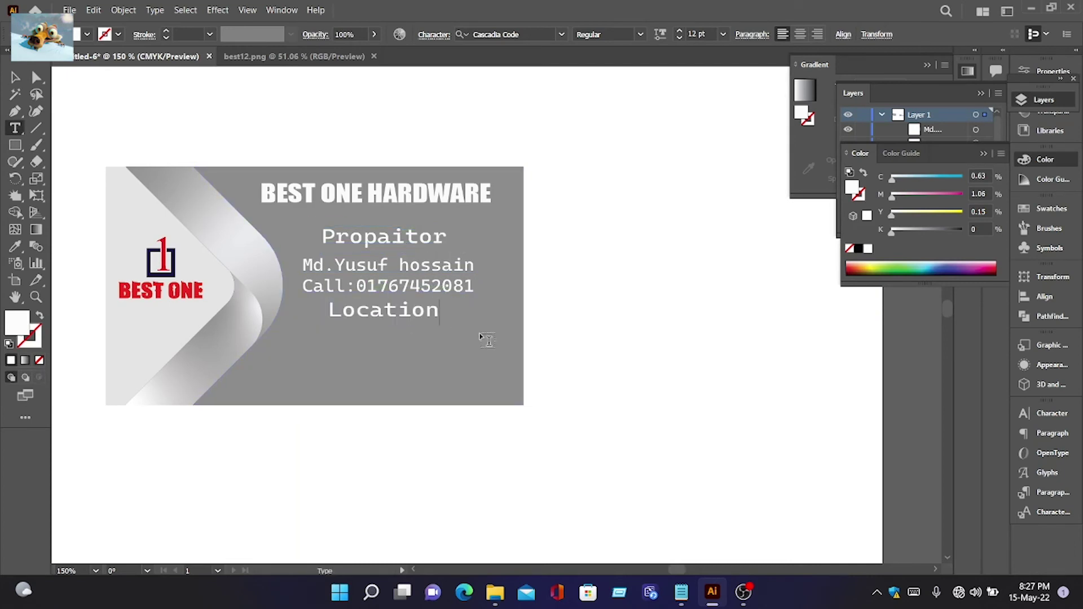
# Step: Place a copy of the Location text below it and replace its wording with the business address copied from the Notepad document
pyautogui.moveTo(393, 317); pyautogui.dragTo(439, 354)
pyautogui.click(1029, 12)
pyautogui.moveTo(239, 175); pyautogui.dragTo(431, 175)
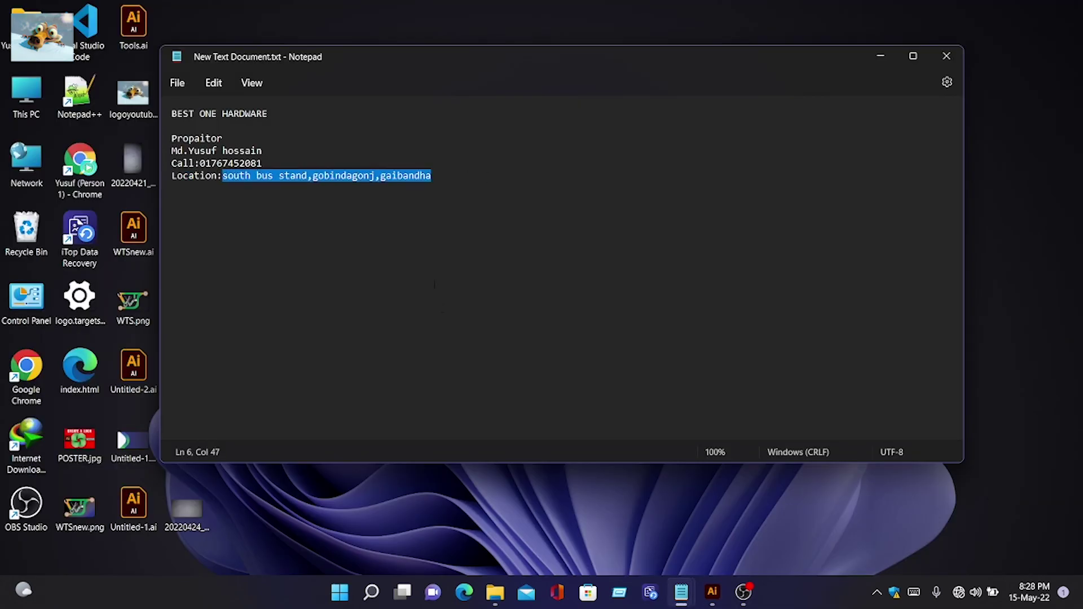
pyautogui.click(880, 56)
pyautogui.click(712, 591)
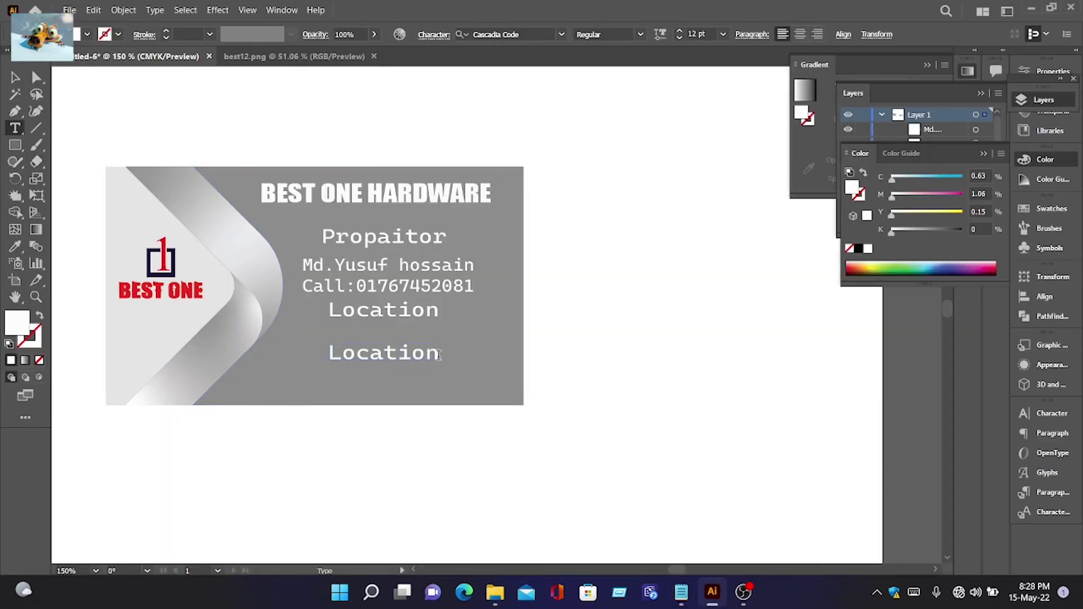
pyautogui.doubleClick(438, 355)
pyautogui.write('south bus stand,gobindagonj,gaibandha')
pyautogui.press('Escape')
# Step: Scale the address line down to about 9.4 pt and position it near the lower edge of the grey panel
pyautogui.moveTo(327, 355); pyautogui.dragTo(593, 358)
pyautogui.moveTo(705, 347); pyautogui.dragTo(387, 389)
pyautogui.moveTo(258, 386); pyautogui.dragTo(241, 387)
pyautogui.moveTo(375, 379); pyautogui.dragTo(375, 372)
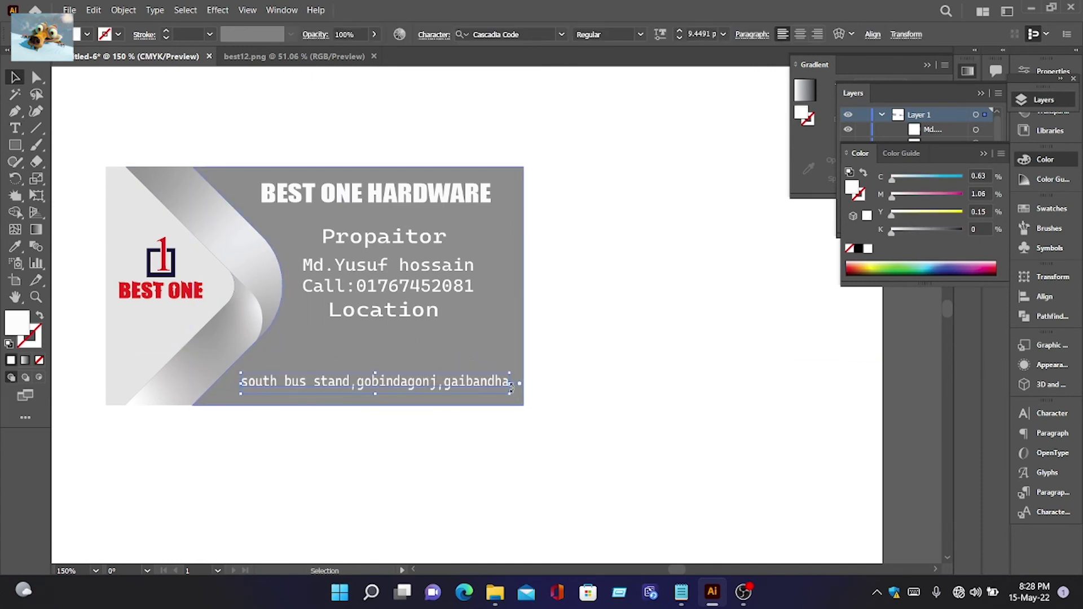
pyautogui.moveTo(511, 386); pyautogui.dragTo(515, 387)
# Step: Try the red fill FF2103 on the address line and settle on a black fill
pyautogui.doubleClick(22, 324)
pyautogui.write('FF2103')
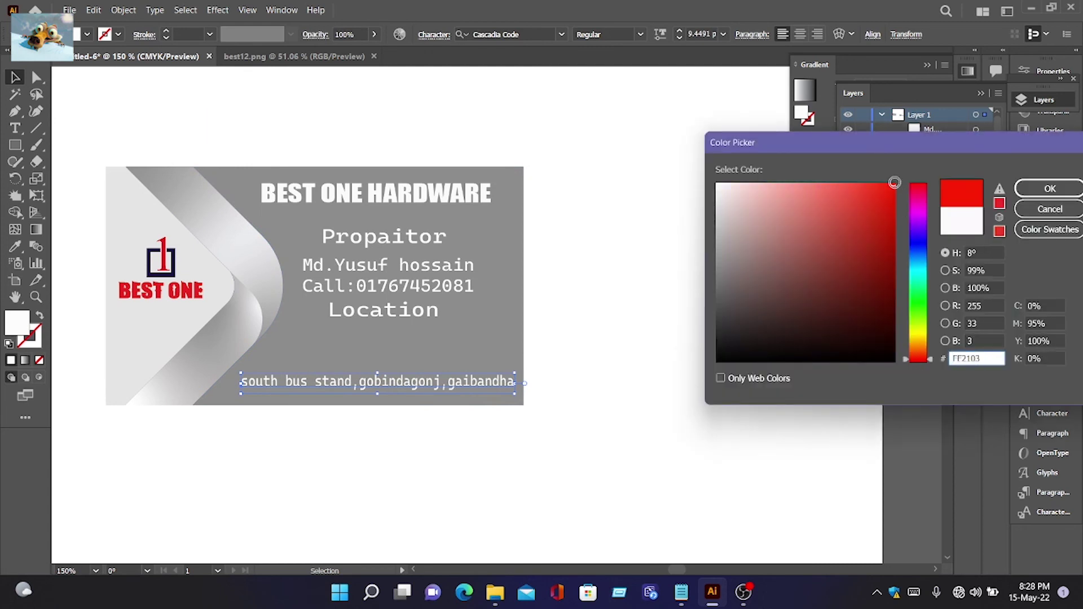
pyautogui.press('Return')
pyautogui.doubleClick(16, 323)
pyautogui.click(1049, 208)
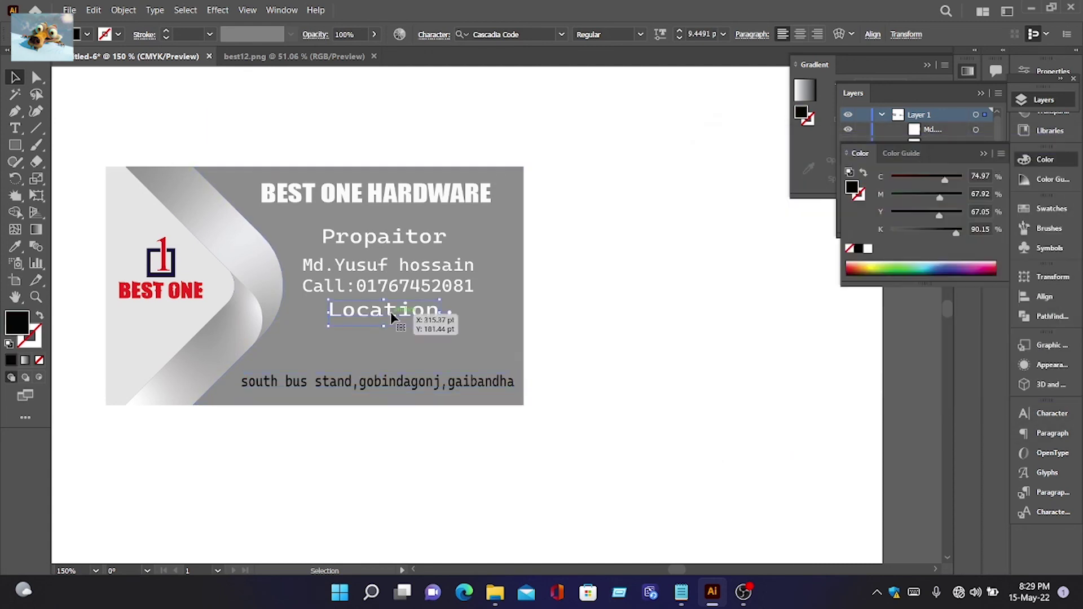
# Step: Move the Location heading down to just above the address line and center the card's right-hand text lines horizontally on one another
pyautogui.moveTo(393, 318); pyautogui.dragTo(388, 372)
pyautogui.click(348, 197)
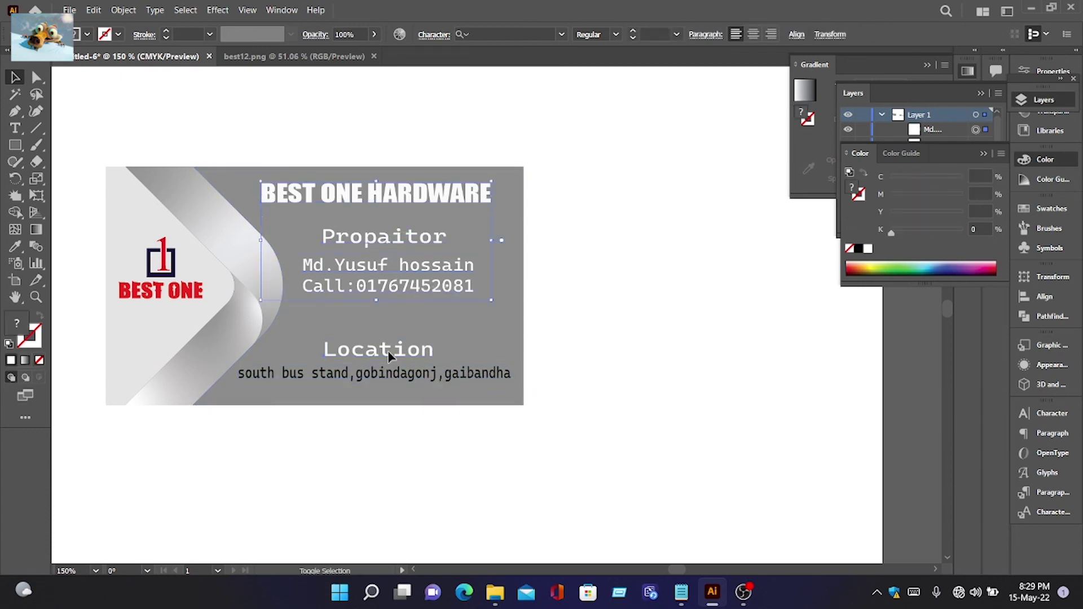
pyautogui.click(1067, 316)
pyautogui.click(878, 308)
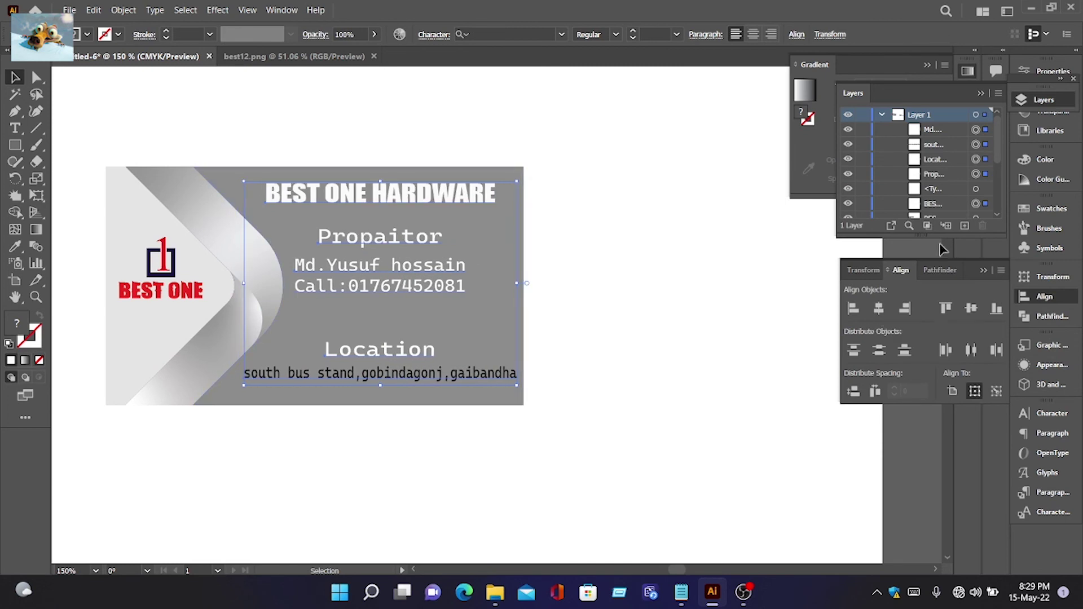
# Step: Create a new CMYK document 3.5 in wide and 2 in high
pyautogui.click(71, 9)
pyautogui.click(84, 22)
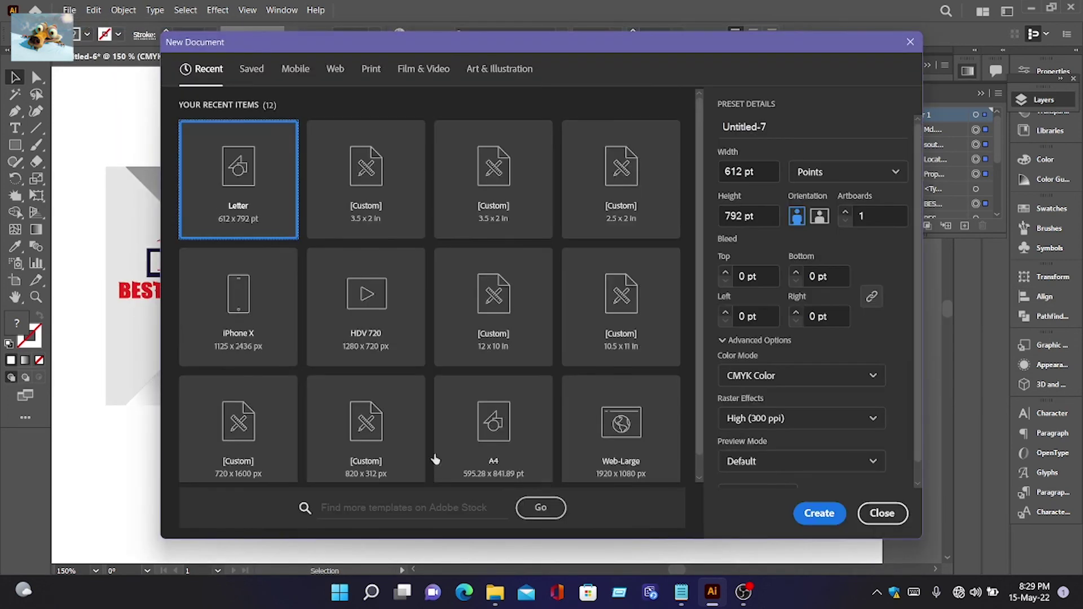
pyautogui.click(846, 171)
pyautogui.click(821, 271)
pyautogui.write('3.5')
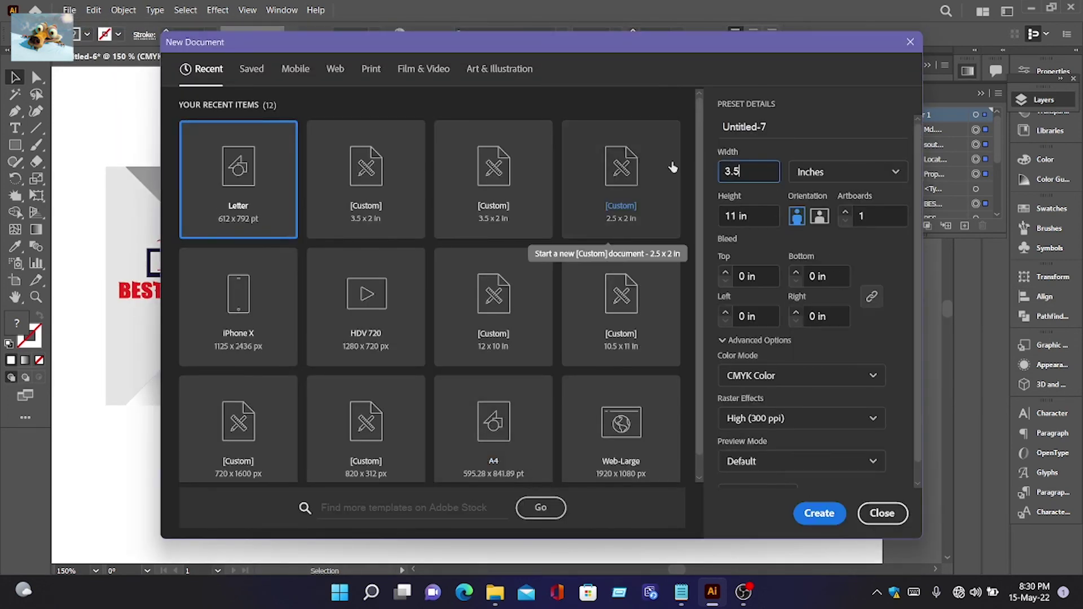
pyautogui.press('Tab')
pyautogui.press('Return')
# Step: Return to the original card document, group the complete business card artwork and copy the group
pyautogui.click(293, 56)
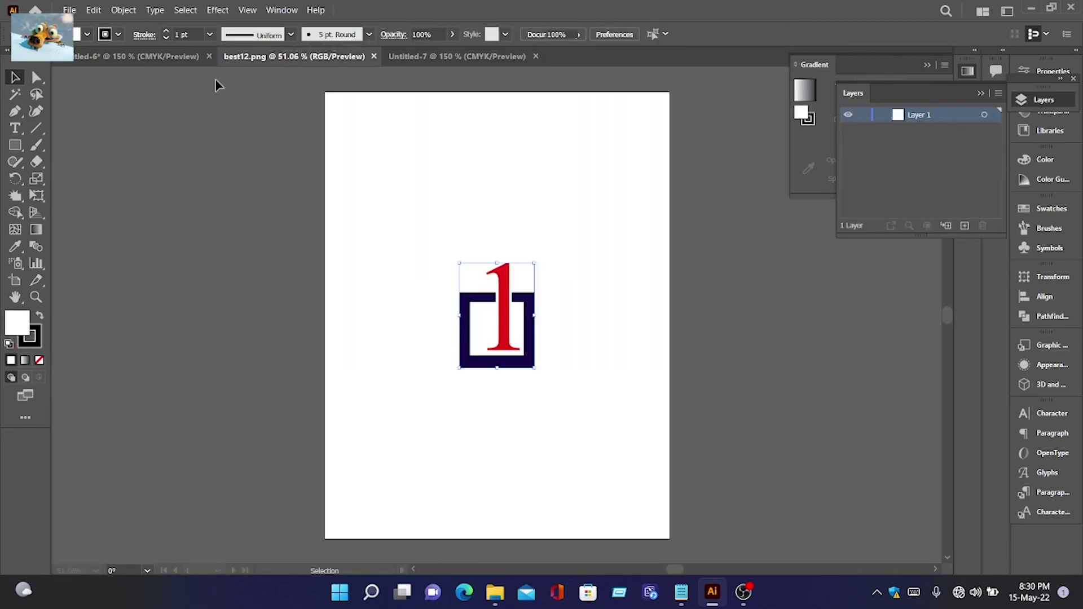
pyautogui.click(440, 56)
pyautogui.hotkey('ctrl', 'Tab')
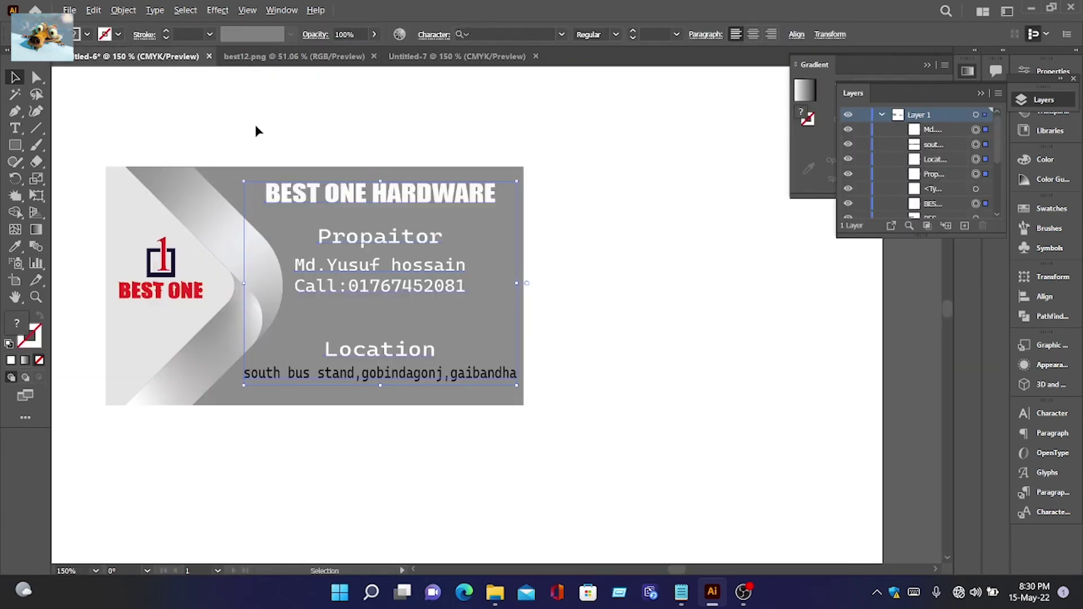
pyautogui.hotkey('ctrl', '-')
pyautogui.hotkey('ctrl', '-')
pyautogui.moveTo(382, 295); pyautogui.dragTo(382, 295)
pyautogui.click(123, 10)
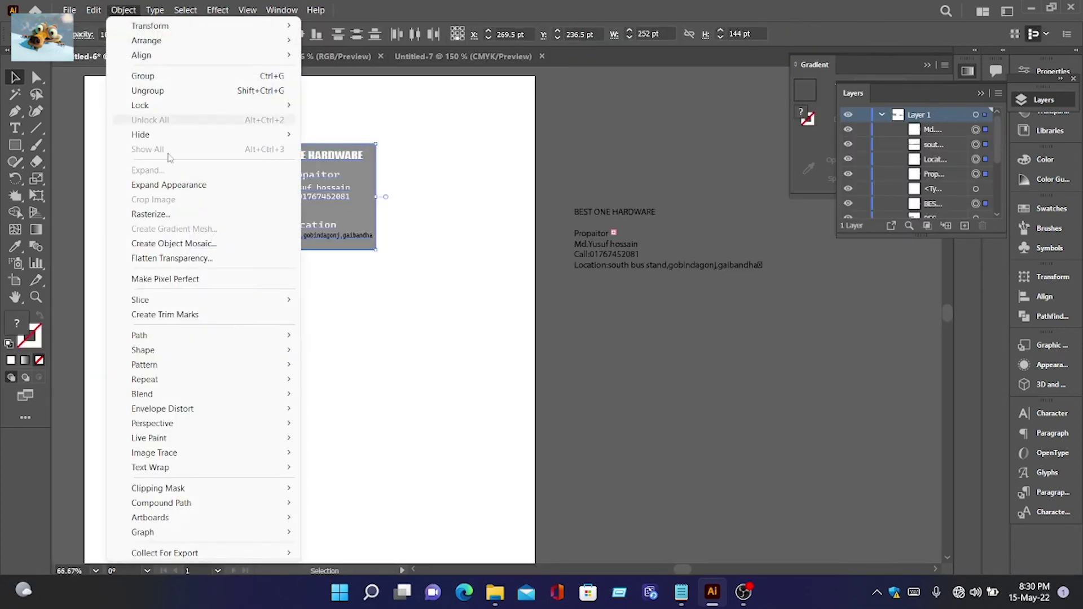
pyautogui.click(189, 75)
pyautogui.click(94, 9)
pyautogui.click(115, 76)
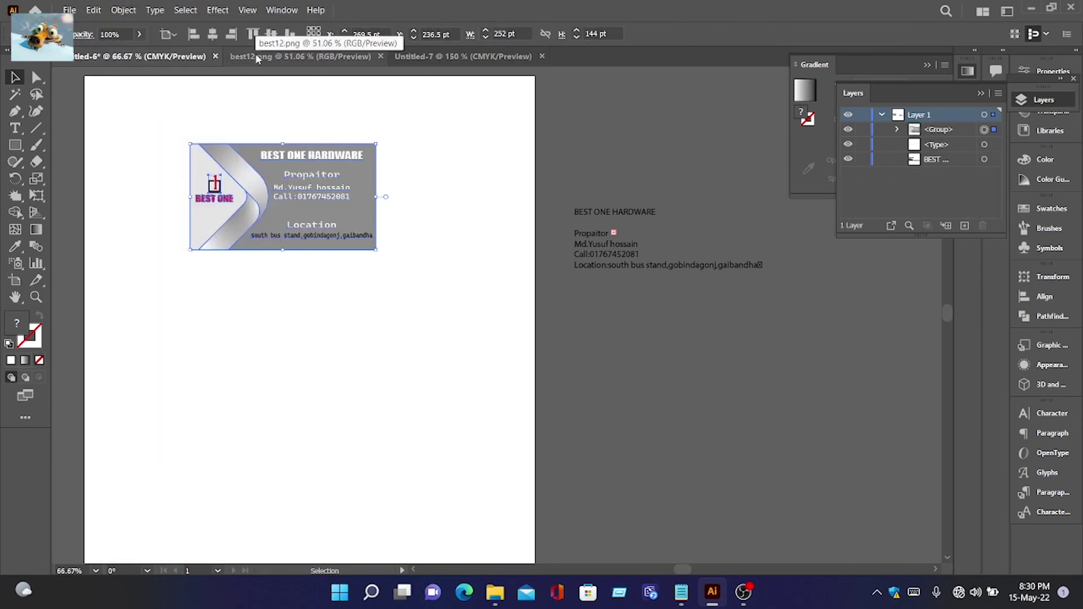
# Step: Paste the copied business card group into the new 3.5 by 2 inch document
pyautogui.click(445, 57)
pyautogui.click(94, 9)
pyautogui.click(131, 134)
pyautogui.hotkey('ctrl', '-')
pyautogui.hotkey('ctrl', '-')
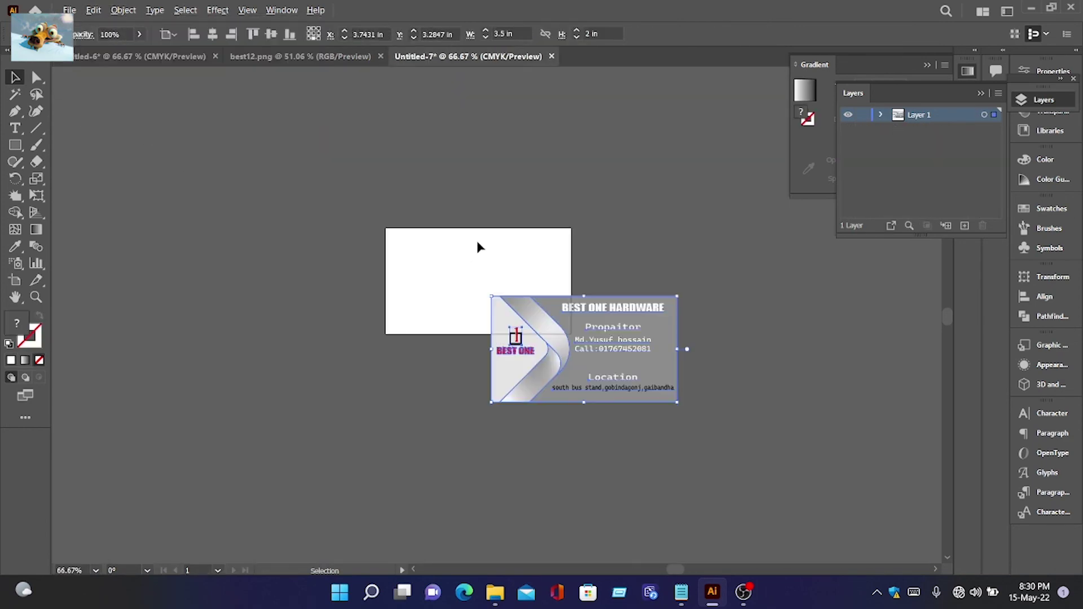
# Step: Align the pasted card group to the artboard's left edge and vertical center so it covers the artboard
pyautogui.click(1044, 296)
pyautogui.click(852, 309)
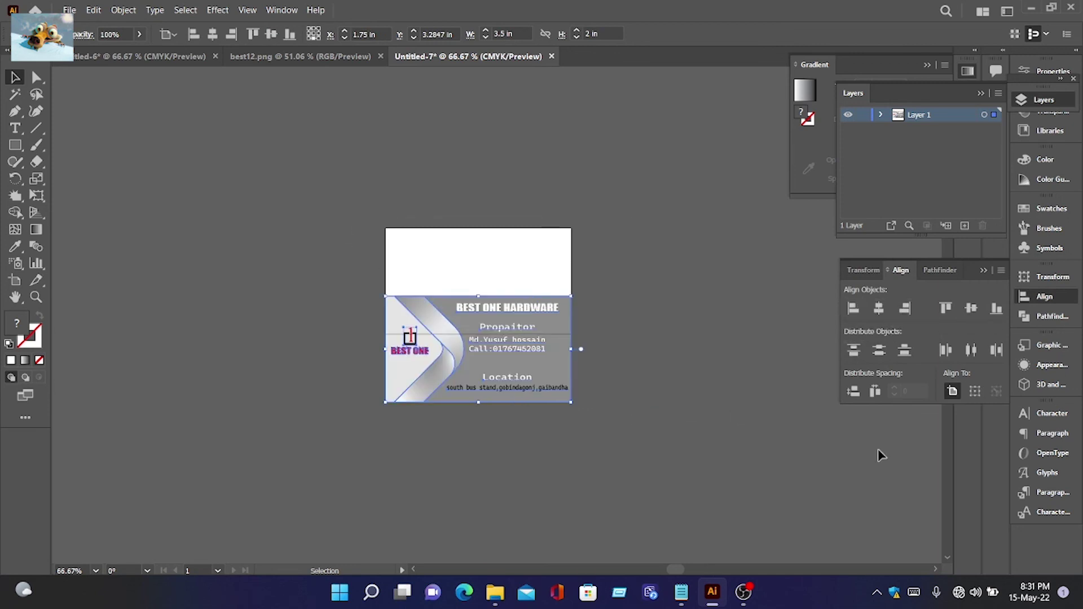
pyautogui.click(970, 307)
pyautogui.click(343, 210)
# Step: Save the new card document as an Adobe Illustrator file in the best1 folder on New Volume (D:)
pyautogui.hotkey('ctrl', '+')
pyautogui.hotkey('ctrl', '+')
pyautogui.hotkey('ctrl', '+')
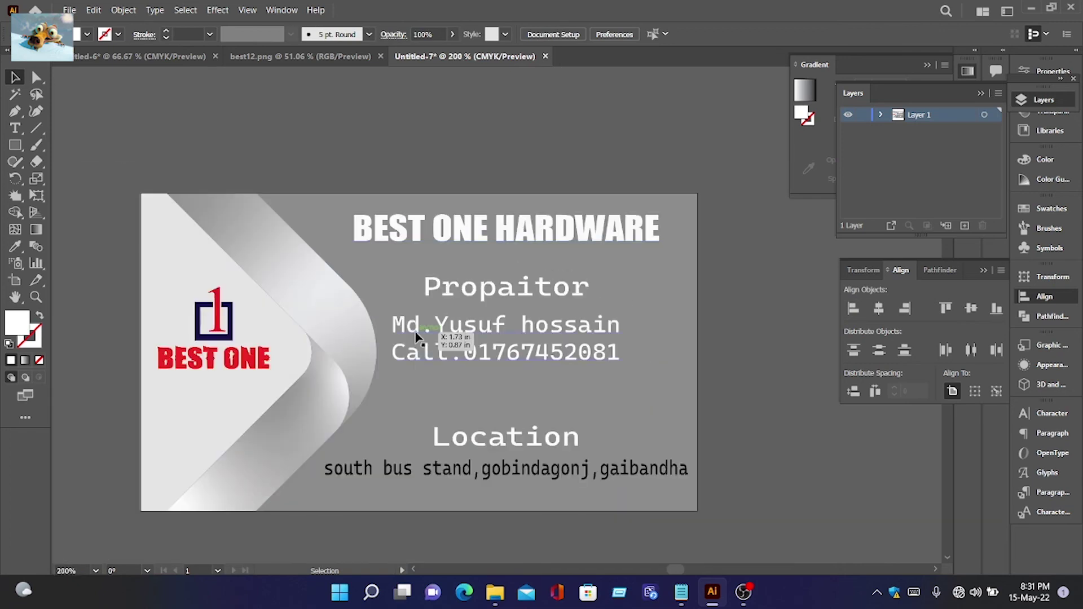
pyautogui.hotkey('ctrl', '-')
pyautogui.hotkey('ctrl', '-')
pyautogui.hotkey('alt', 'f')
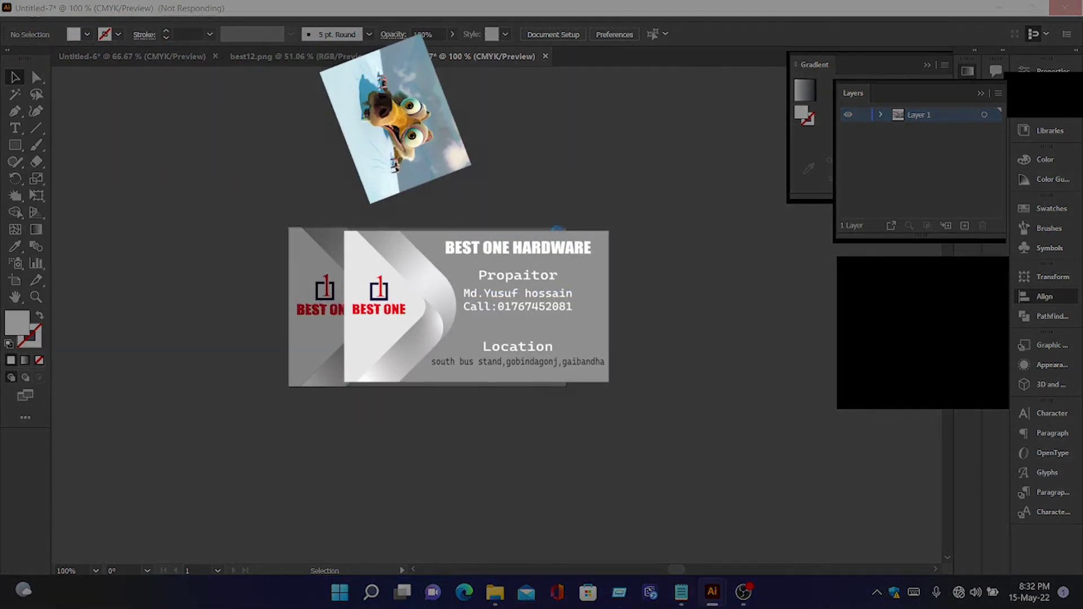
pyautogui.click(69, 9)
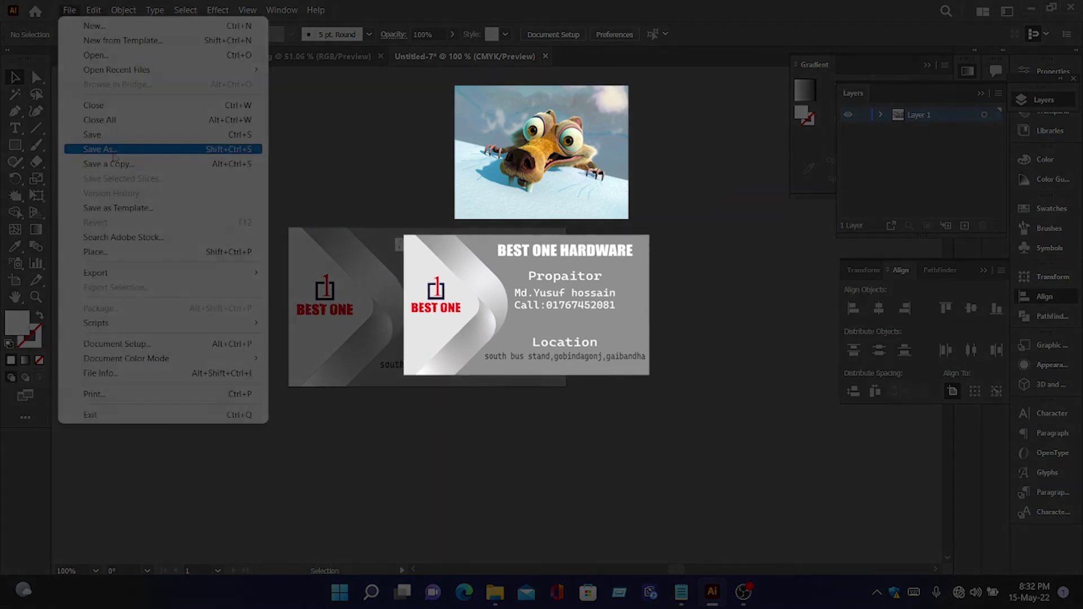
pyautogui.click(128, 133)
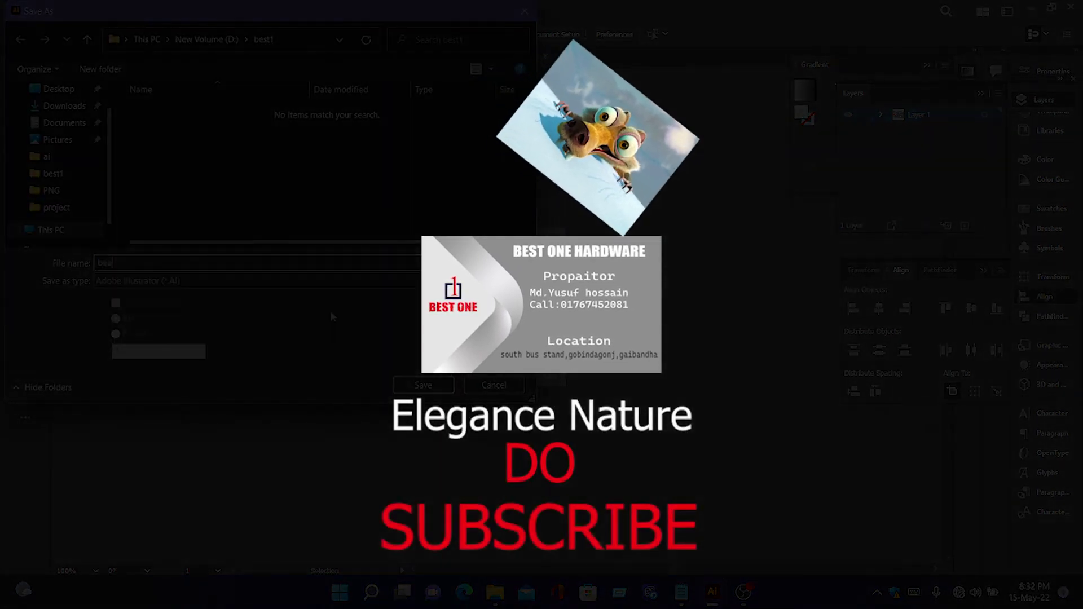